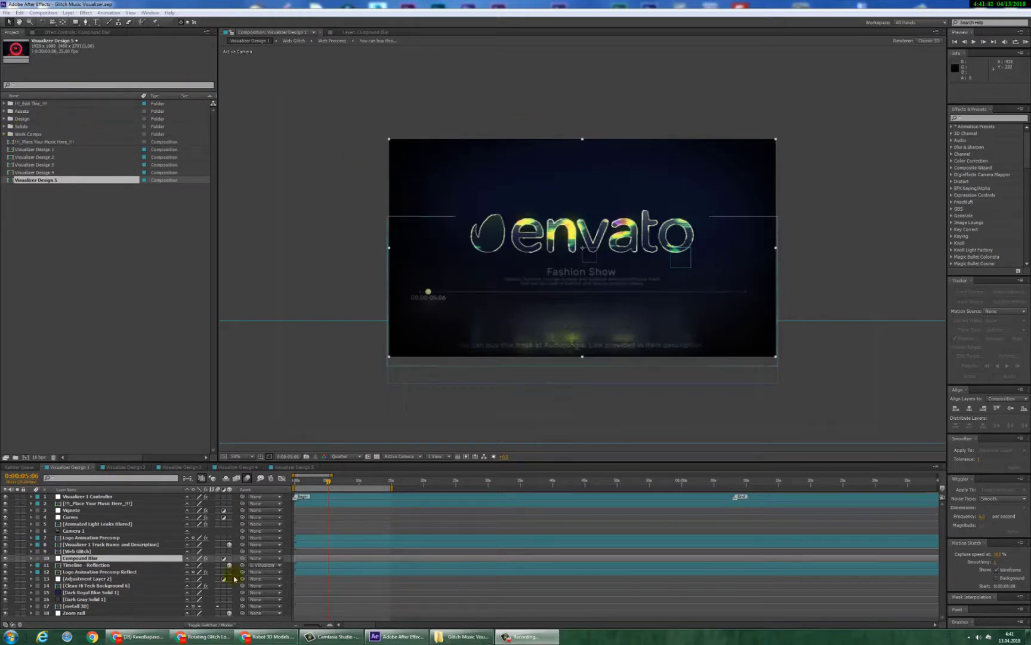
Start importing a file and browse to the AudioJungle folder inside the ENVATO folder on the E: drive
click(77, 497)
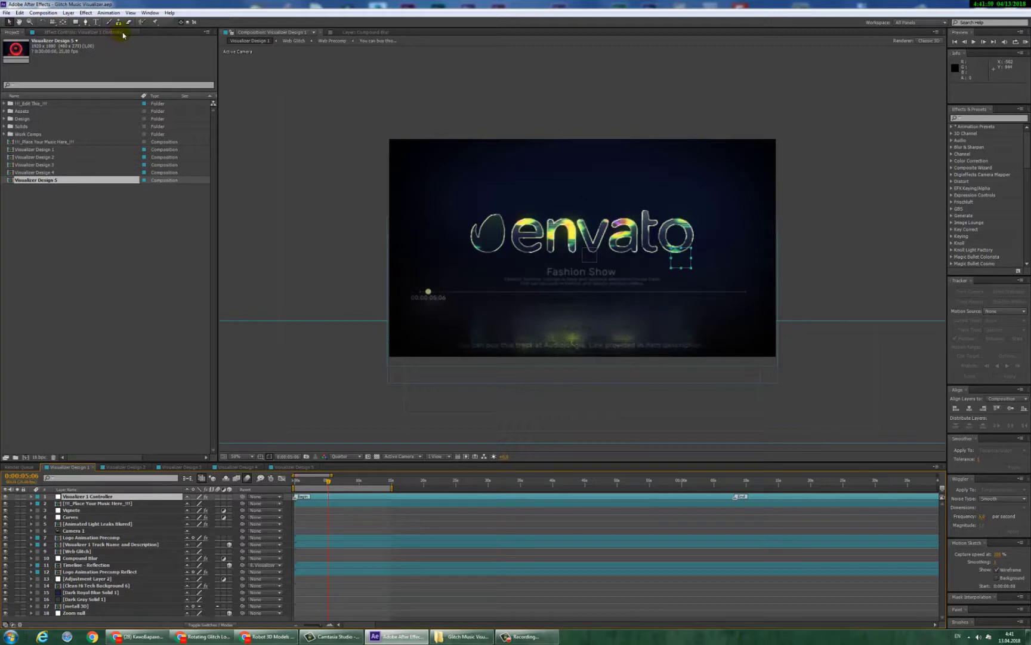
click(140, 276)
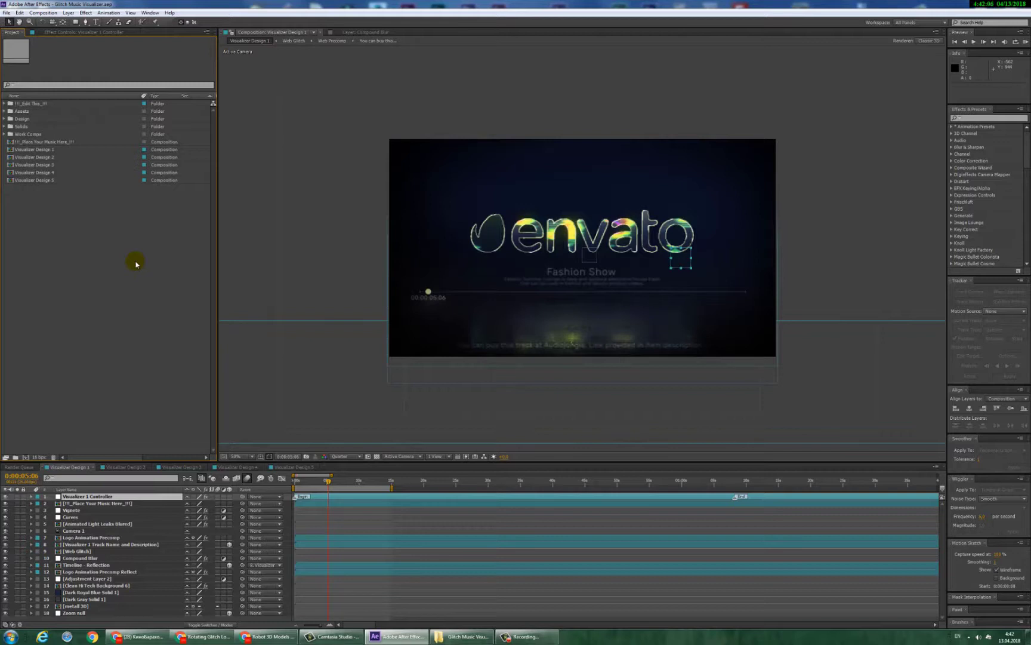
click(6, 13)
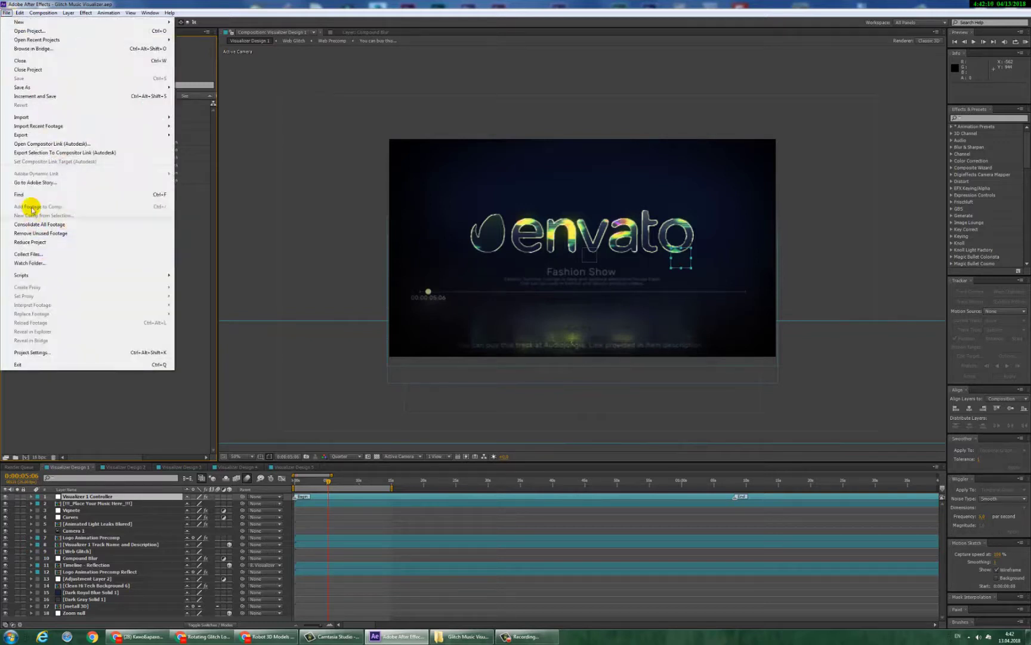
mouse_move(30, 118)
click(191, 118)
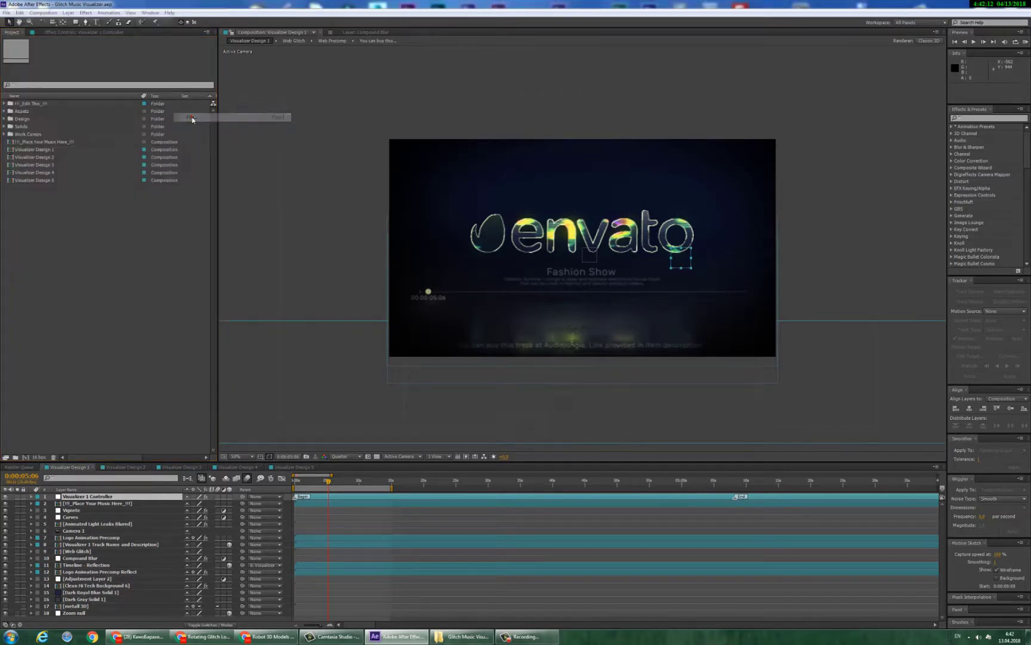
click(391, 116)
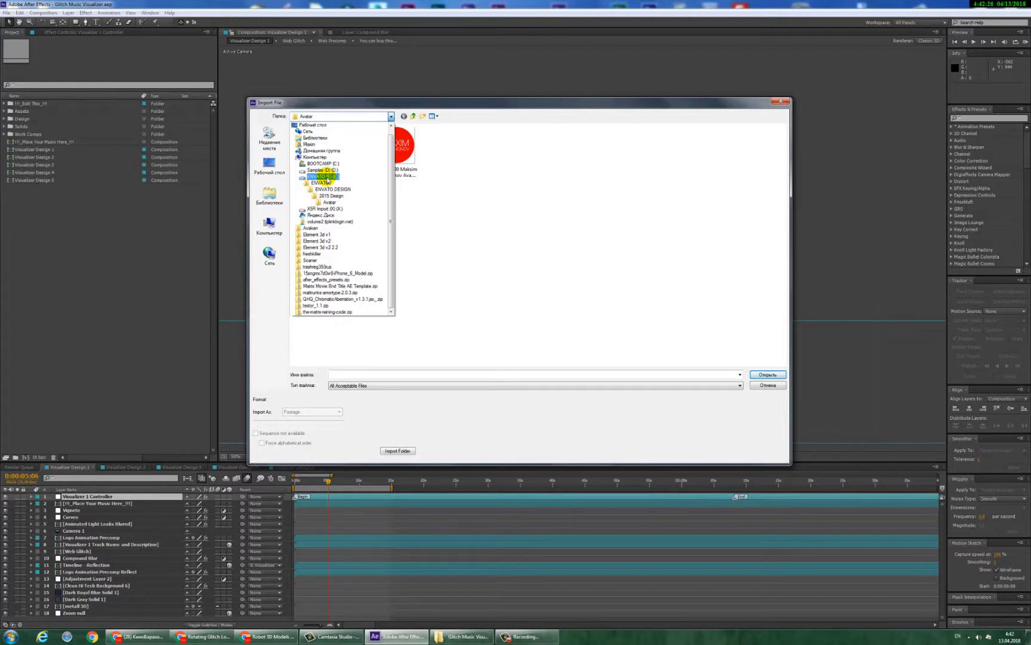
click(325, 177)
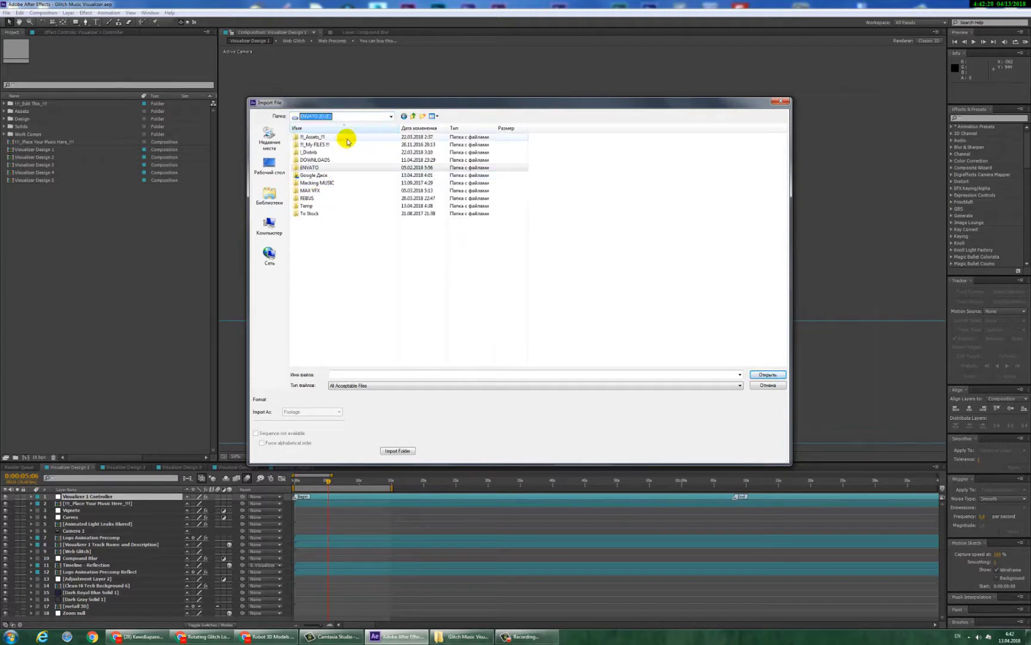
click(315, 144)
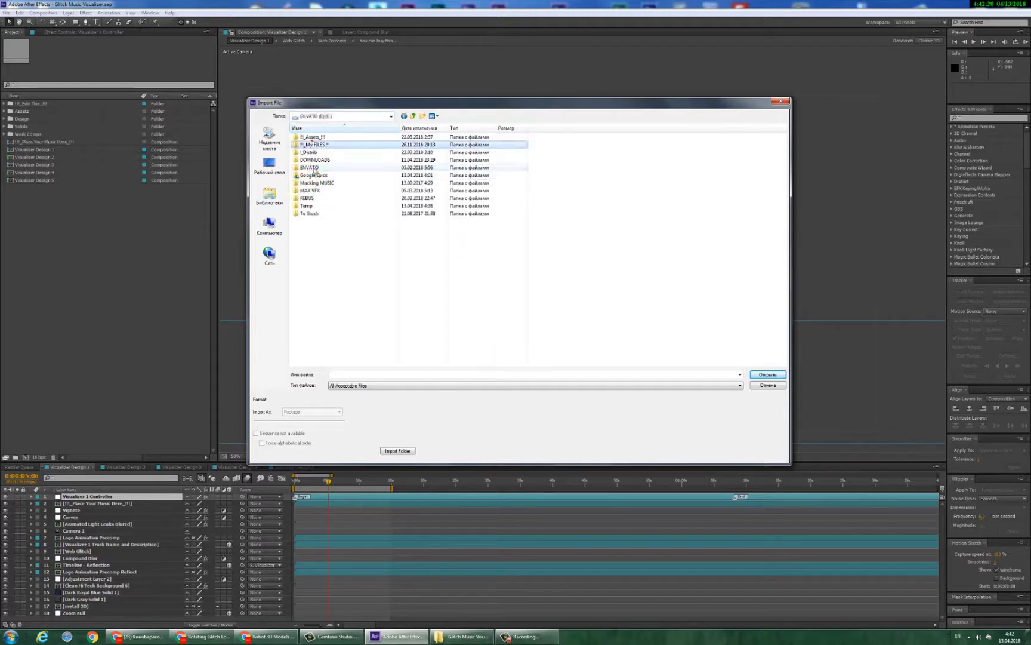
double_click(314, 170)
double_click(330, 159)
scroll(345, 318, down, 20)
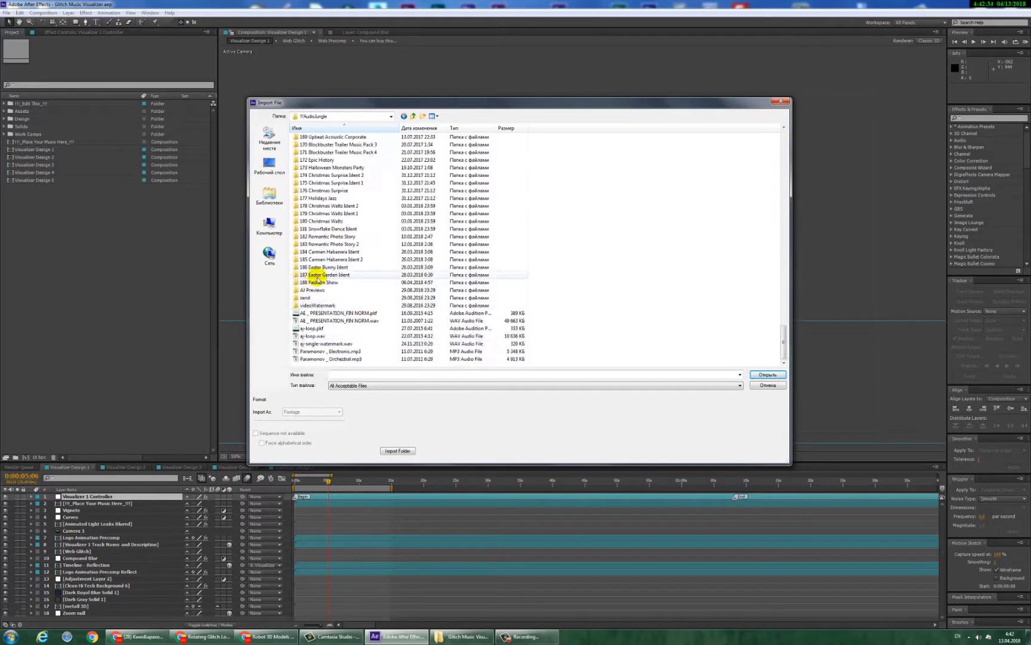
Import the audio file Fashion Show Long.wav from the 188 Fashion Show folder
click(314, 290)
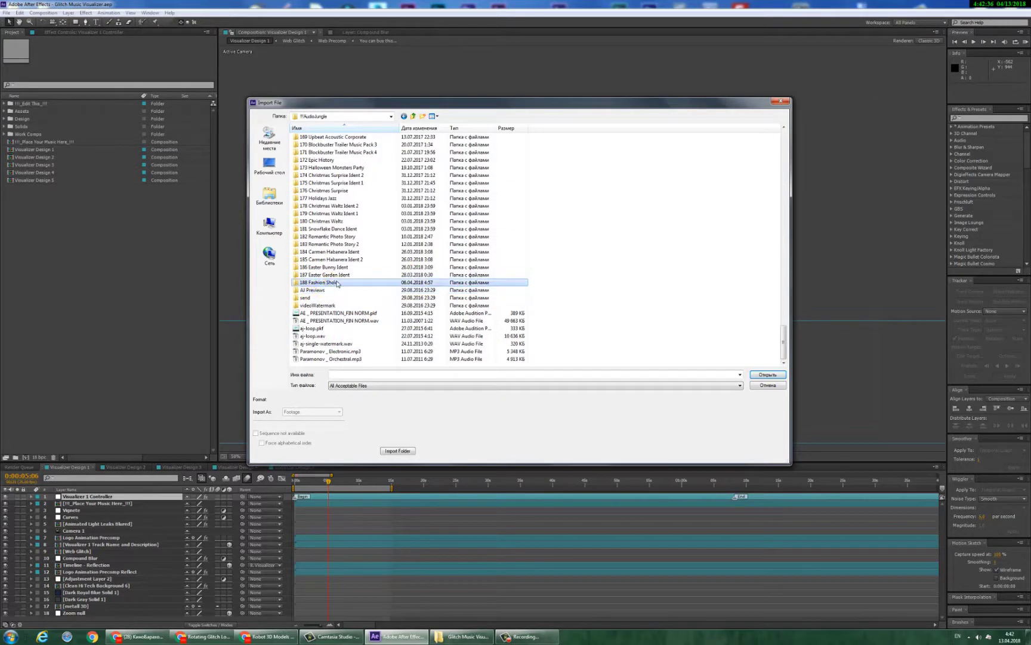
click(327, 281)
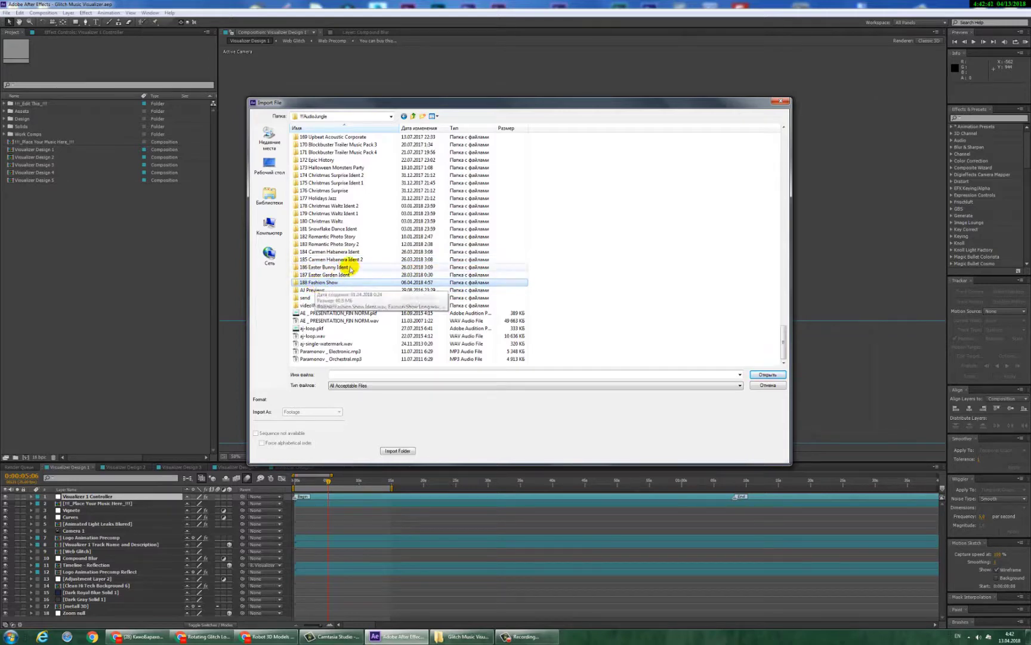
double_click(330, 283)
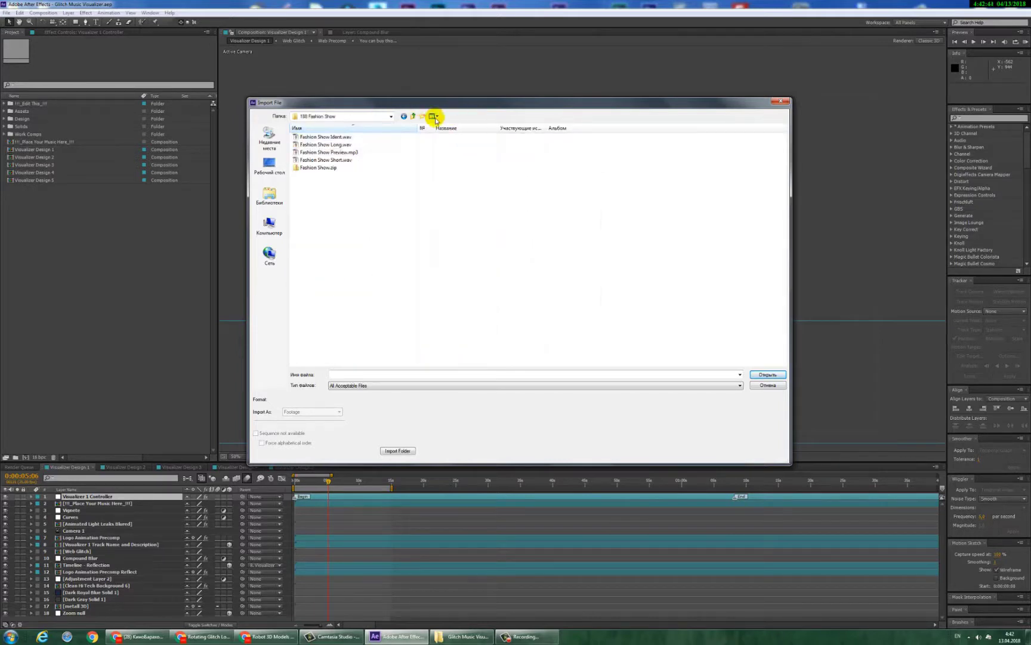
click(318, 147)
double_click(311, 147)
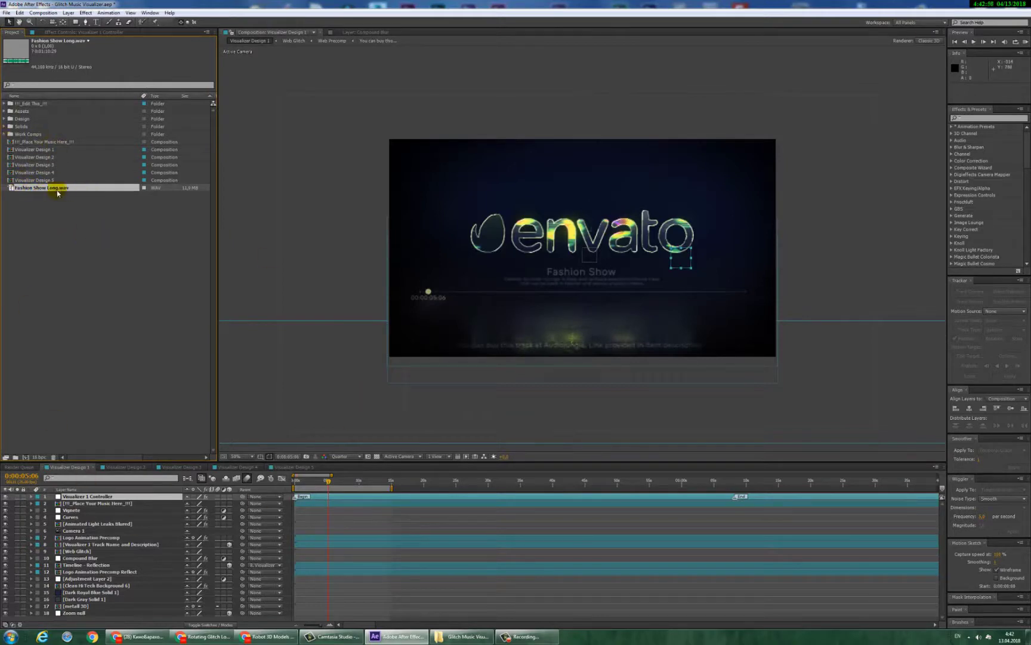
Add Fashion Show Long.wav to the !!!_Place Your Music Here_!!! composition, and close that composition's timeline
drag(20, 190, 55, 144)
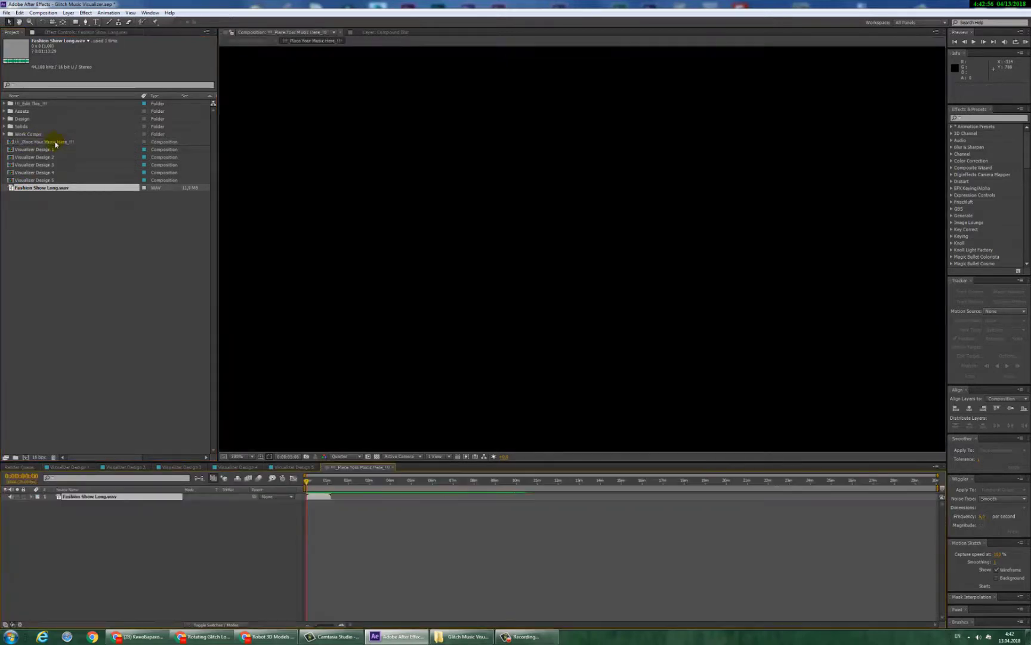
click(393, 467)
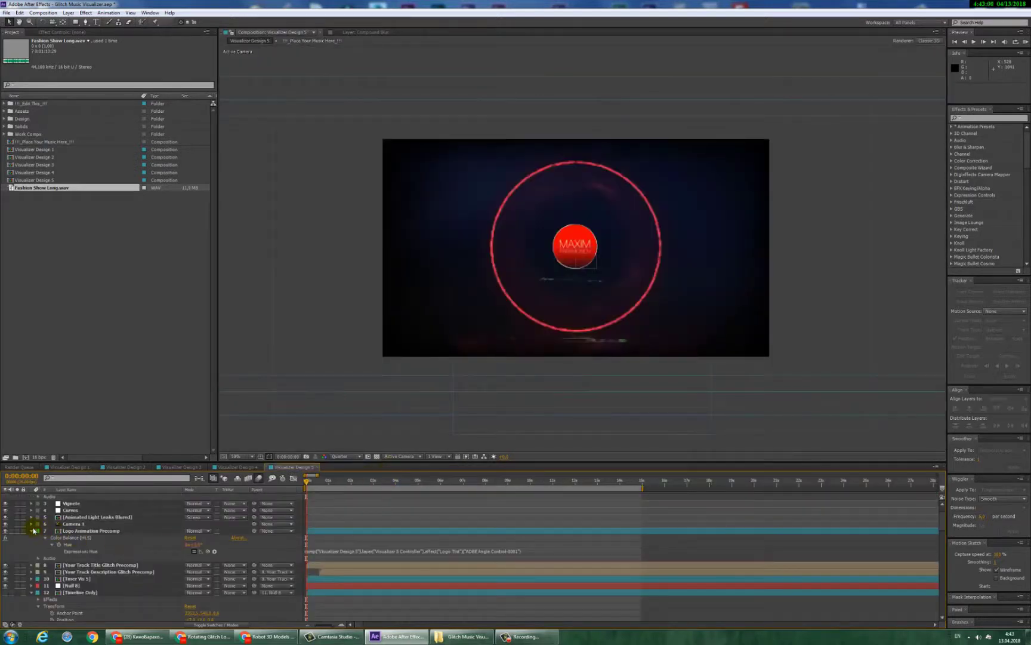
Collapse the expanded properties of the Visualizer Design 5 layers one by one, from Logo Animation Precomp to Logo Animation Precomp Reflect
click(32, 530)
click(32, 565)
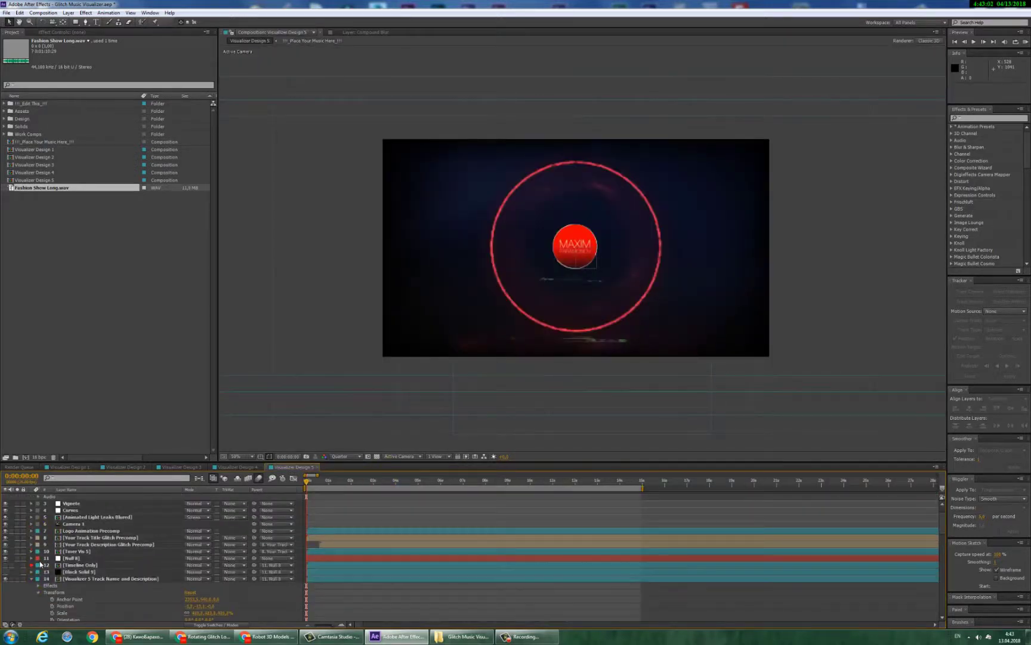
click(31, 579)
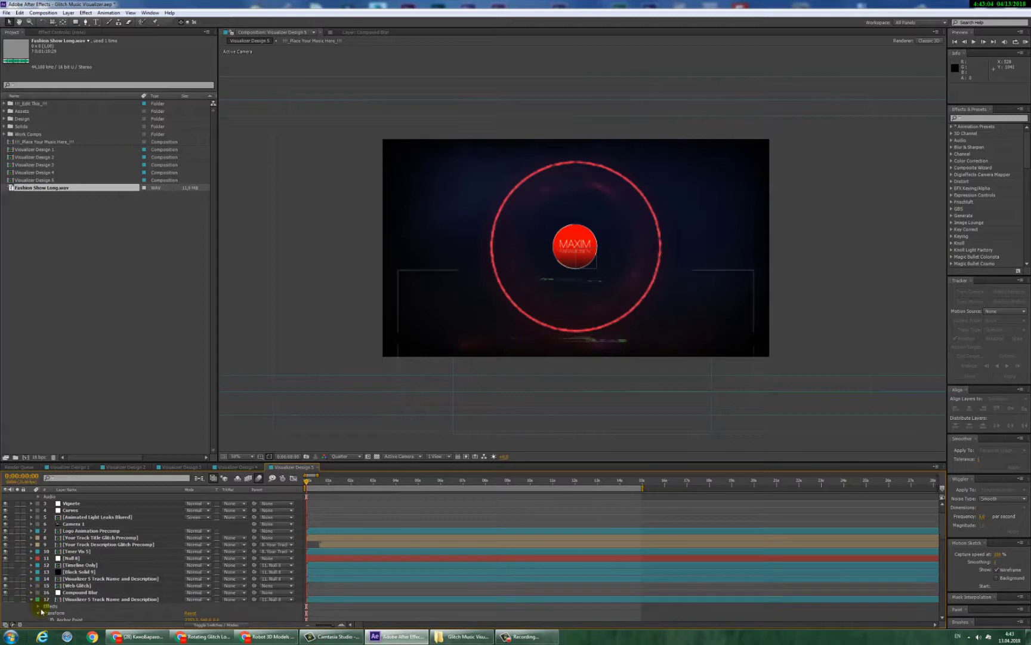
click(31, 599)
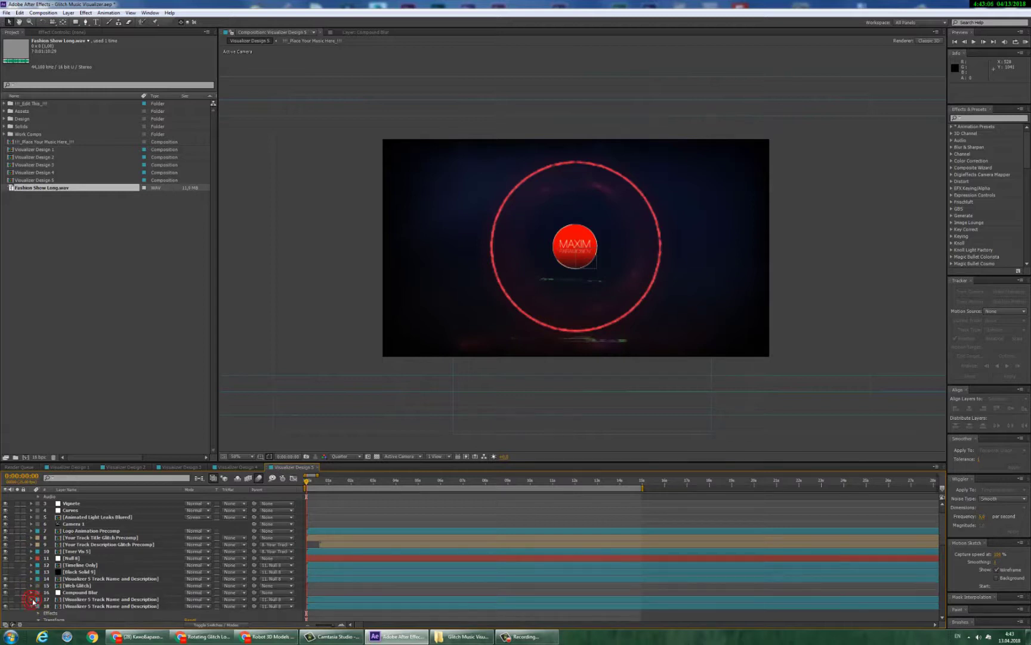
click(31, 606)
scroll(70, 582, down, 5)
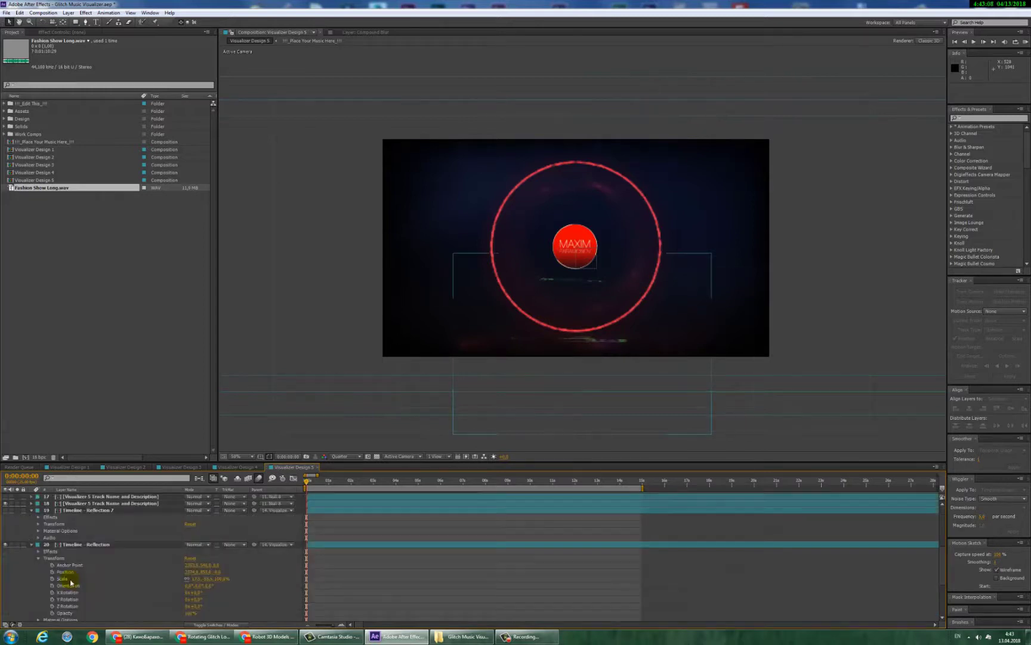
click(31, 510)
click(31, 518)
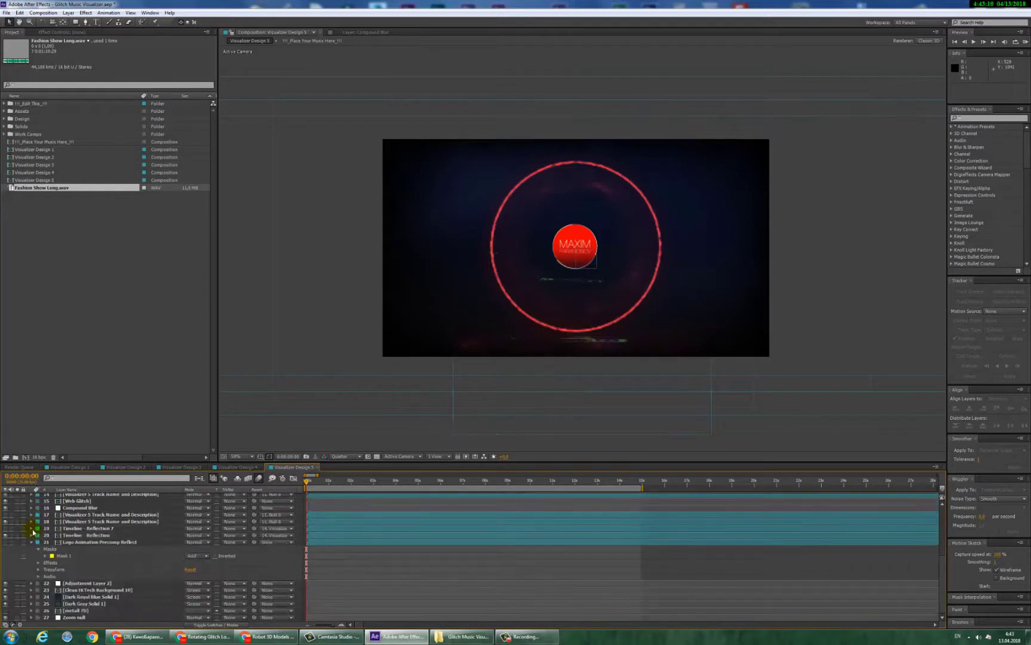
click(31, 545)
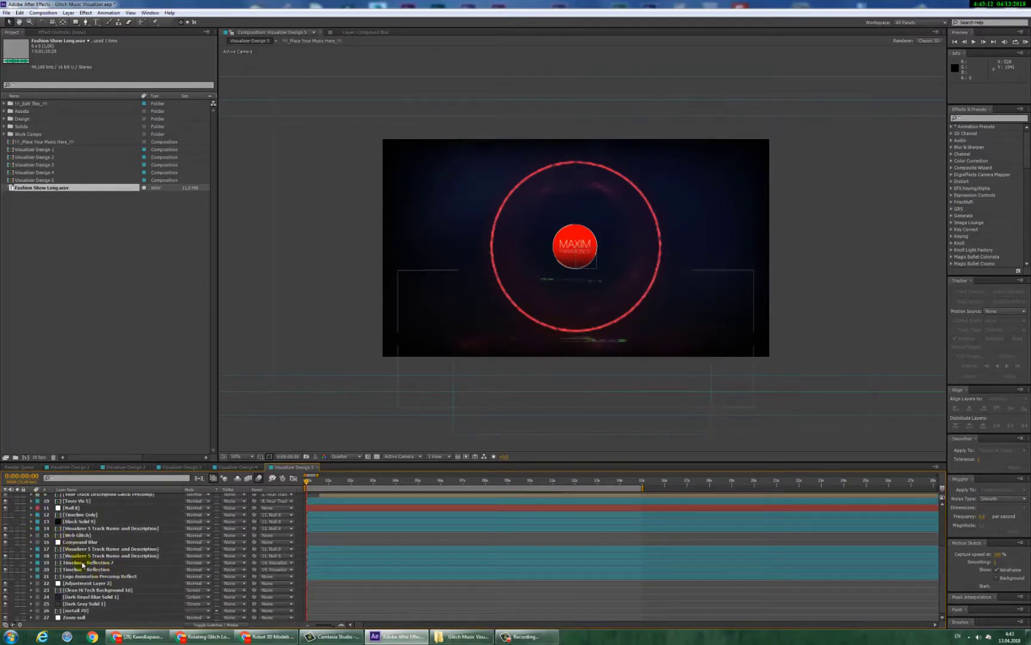
scroll(86, 561, up, 5)
Collapse all layer properties in the Visualizer Design 1 composition and select its !!!_Place Your Music Here_!!! layer
click(67, 468)
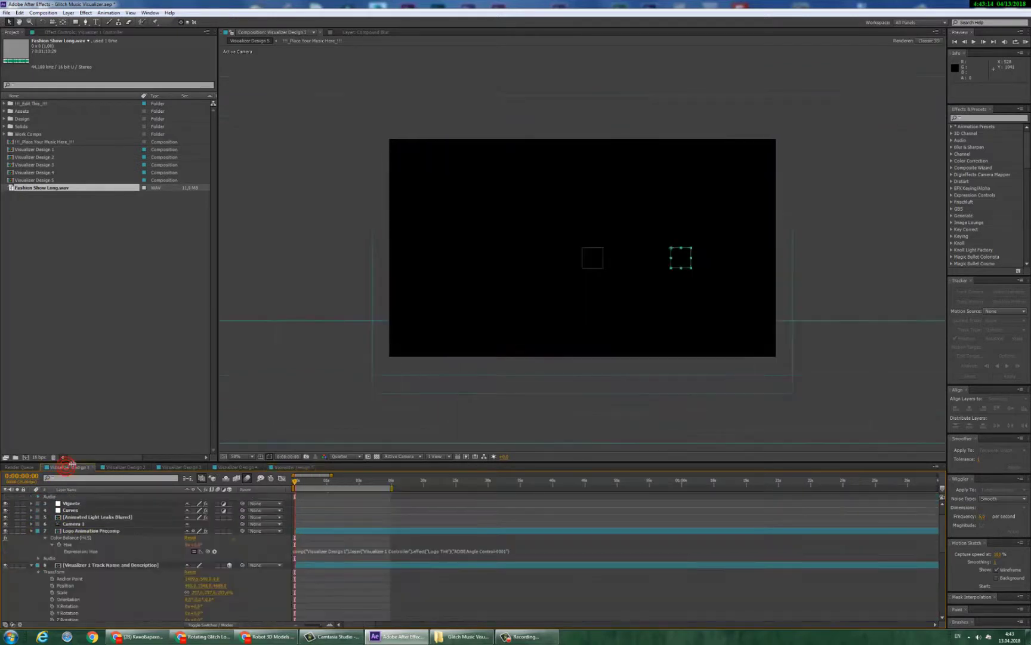
click(32, 537)
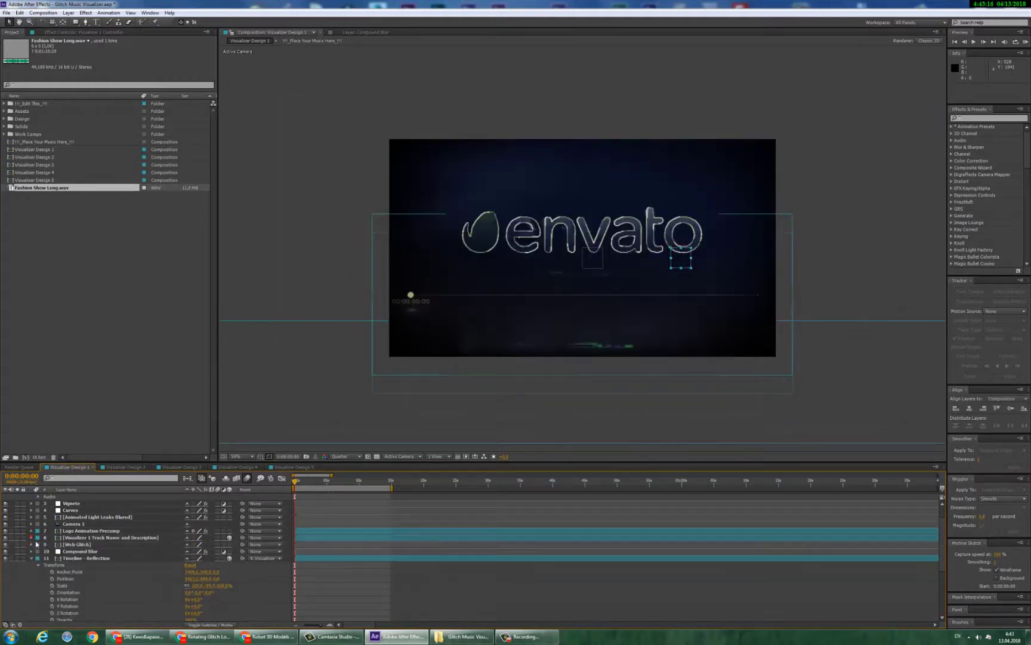
click(43, 544)
key(ctrl+a)
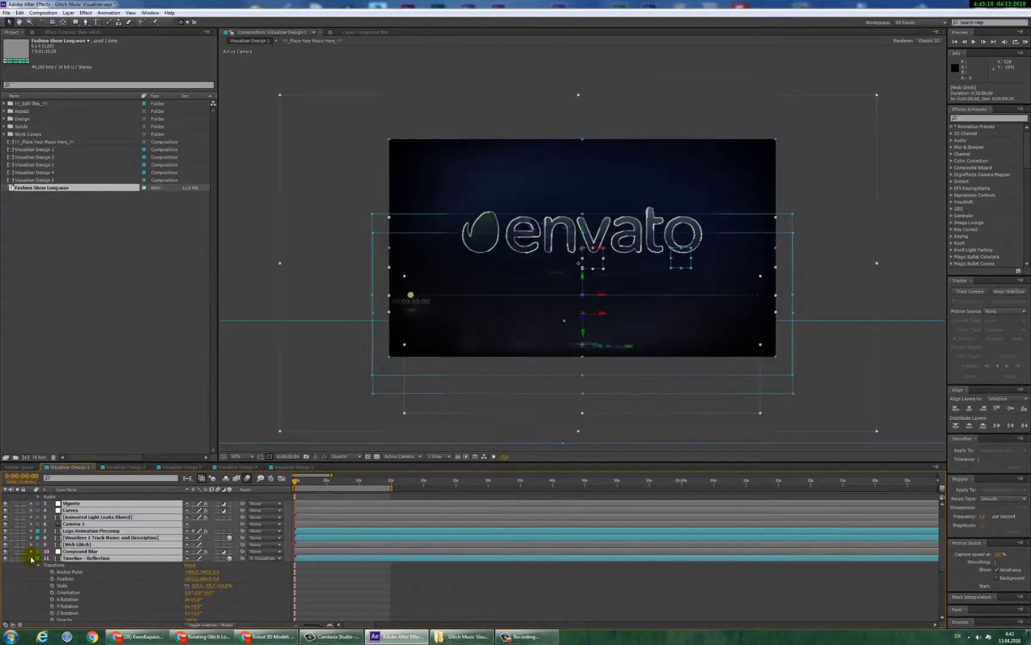
click(32, 557)
key(F2)
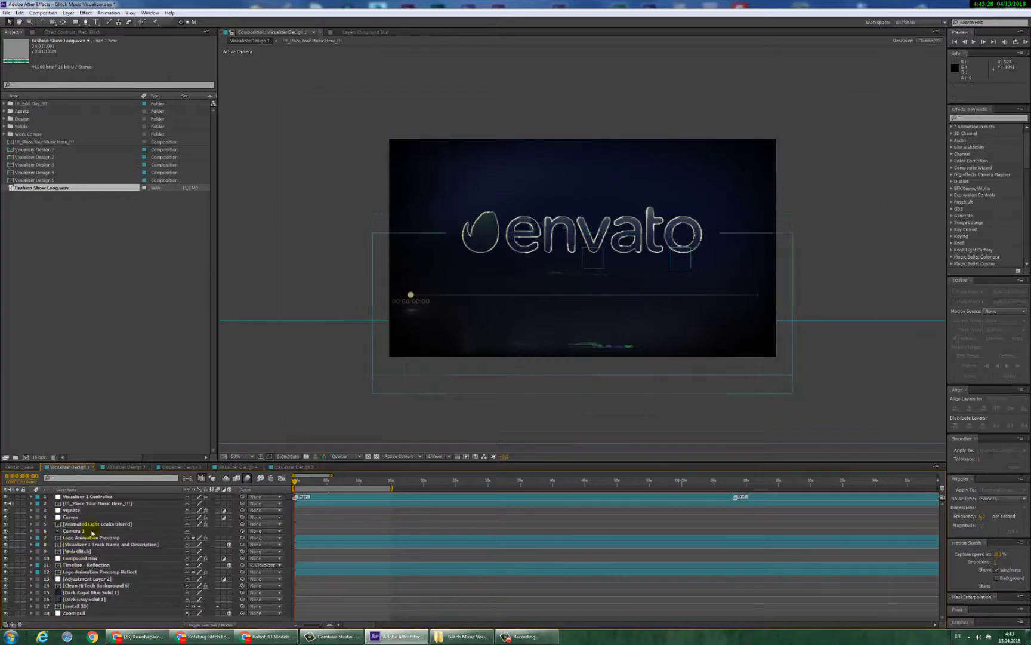
click(78, 503)
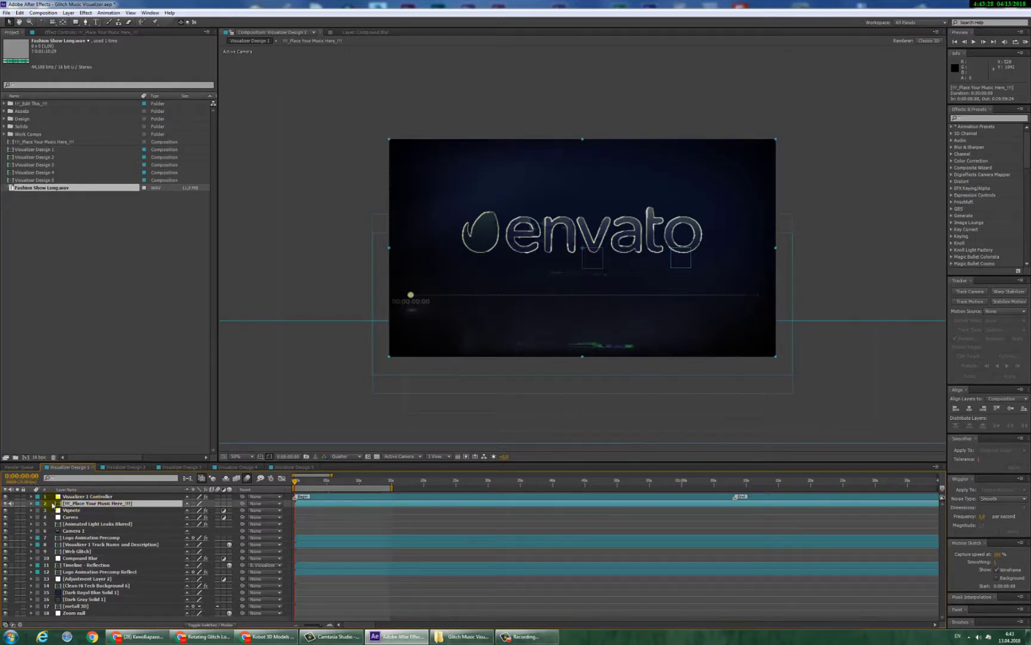
Collapse all layer properties in the Visualizer Design 2 composition and deselect its layers
click(125, 466)
click(83, 525)
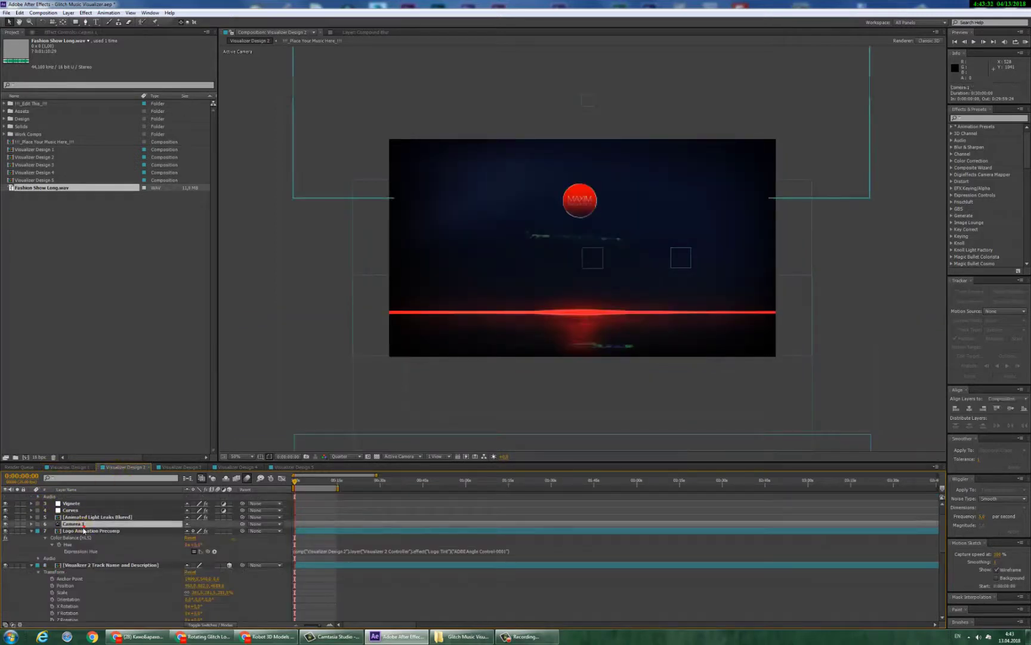
key(ctrl+a)
key(ctrl+grave)
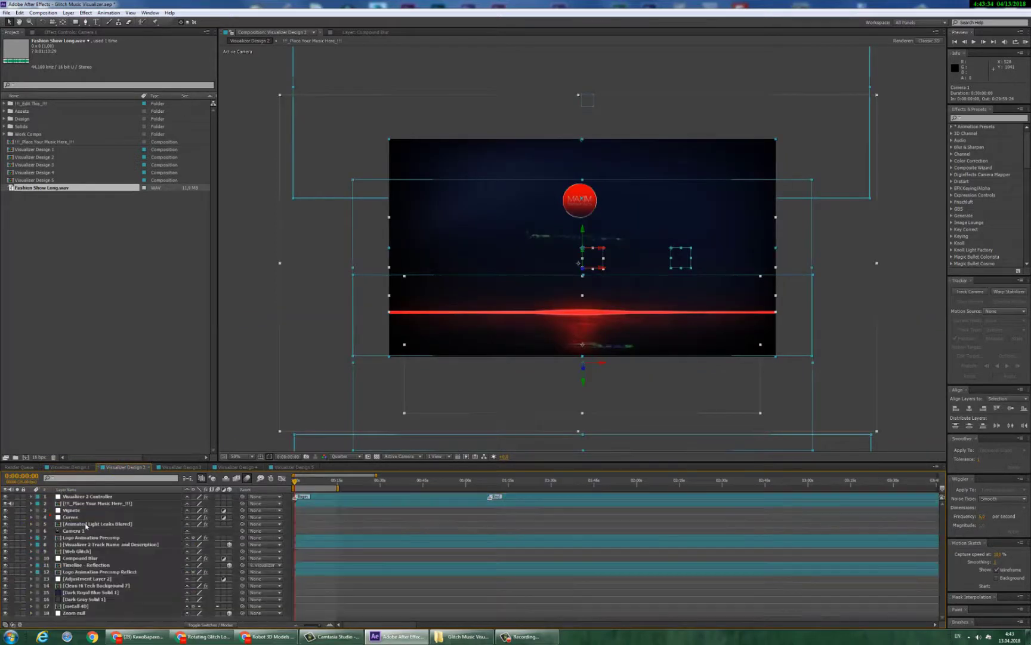
key(F2)
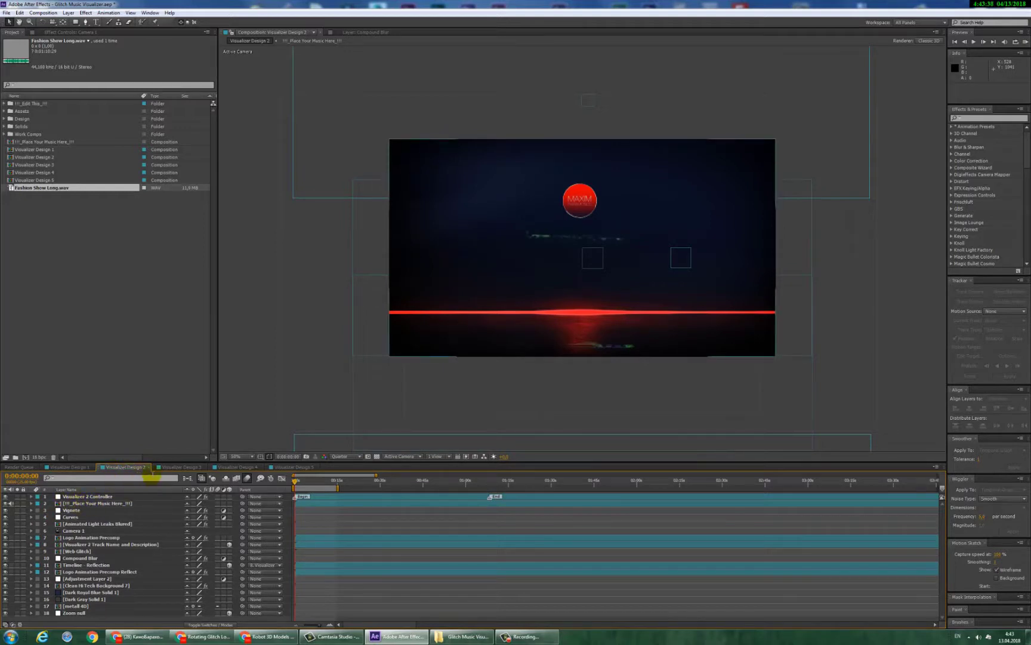
Collapse all layer properties in the Visualizer Design 3, Visualizer Design 4 and Visualizer Design 5 compositions
click(192, 467)
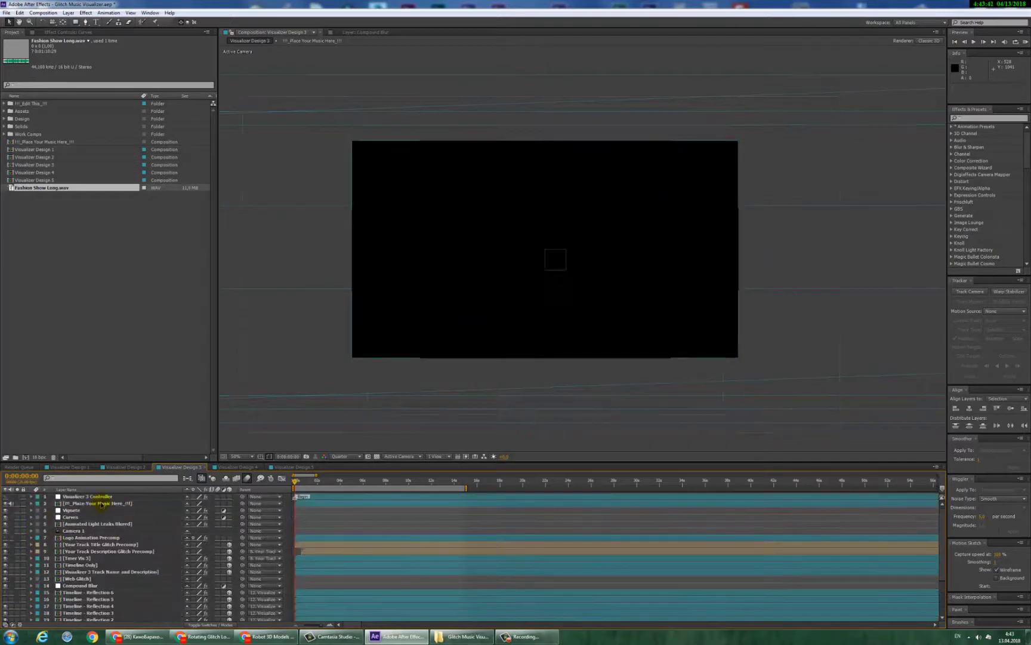
click(227, 468)
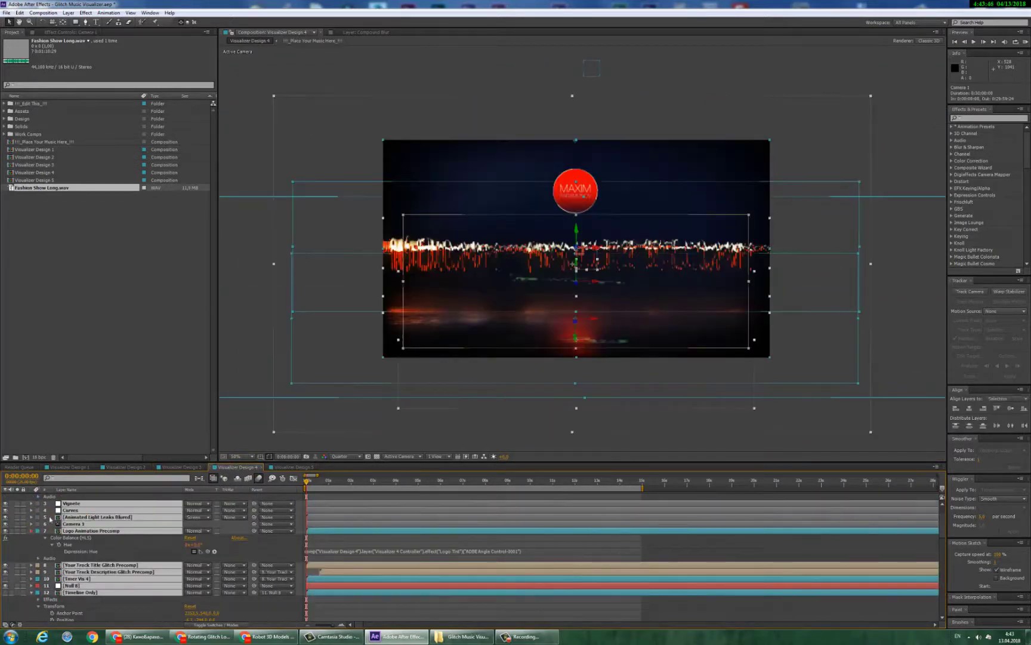
key(shift+period)
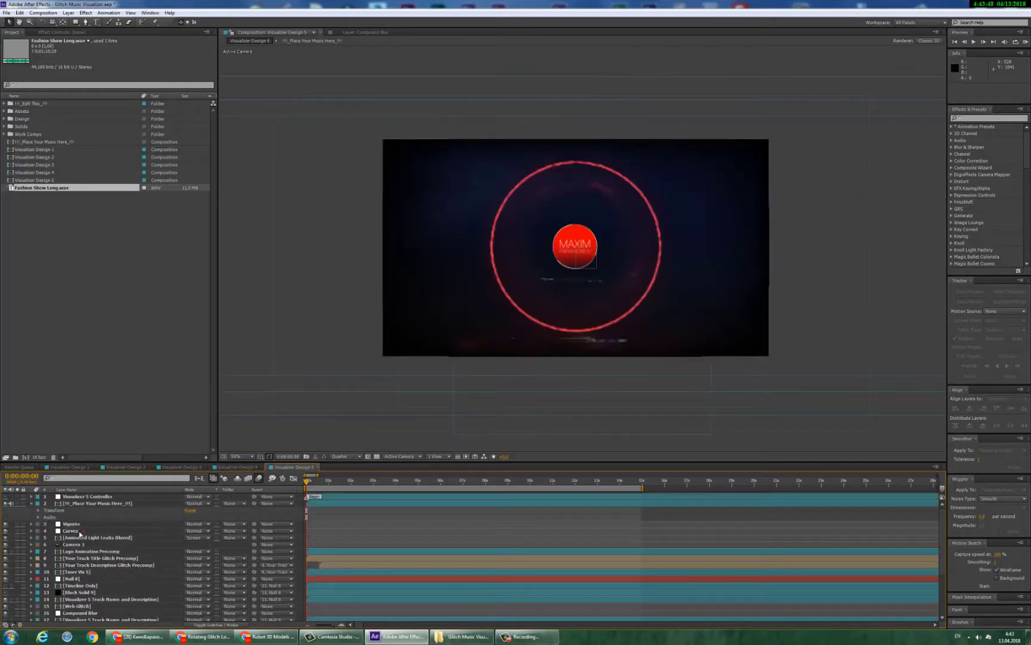
click(79, 533)
key(ctrl+a)
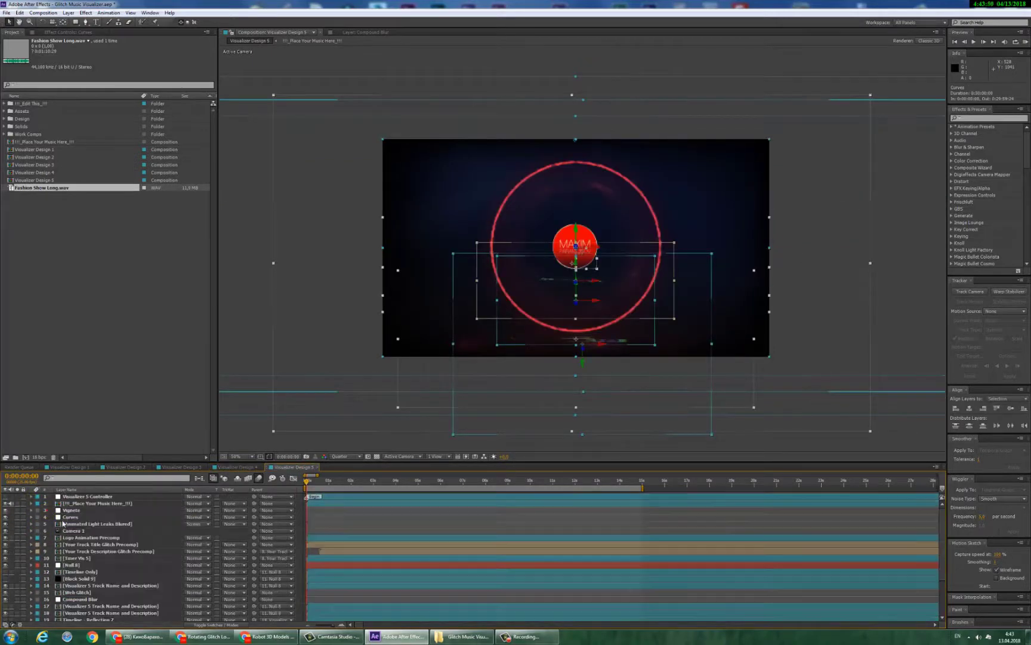
Return to the Visualizer Design 1 composition and select its !!!_Place Your Music Here_!!! layer
click(69, 467)
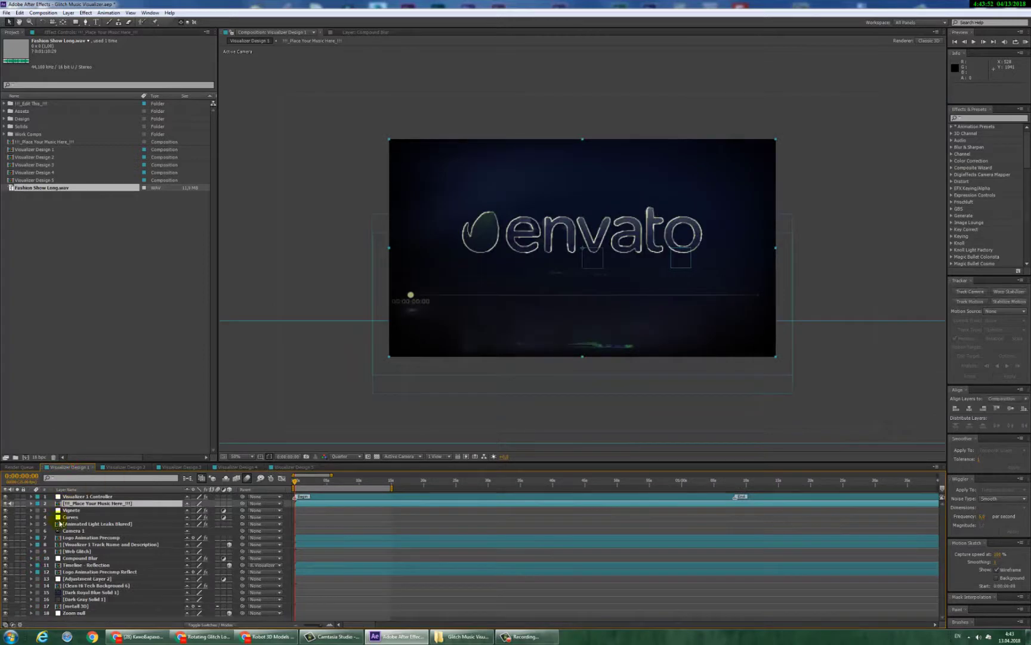
click(60, 524)
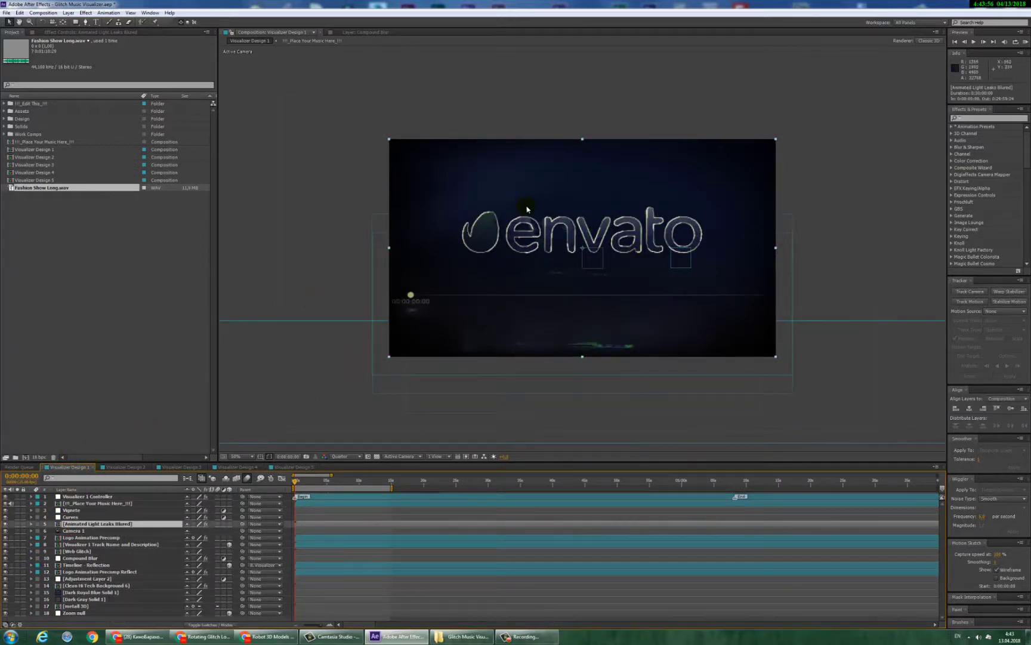
click(98, 503)
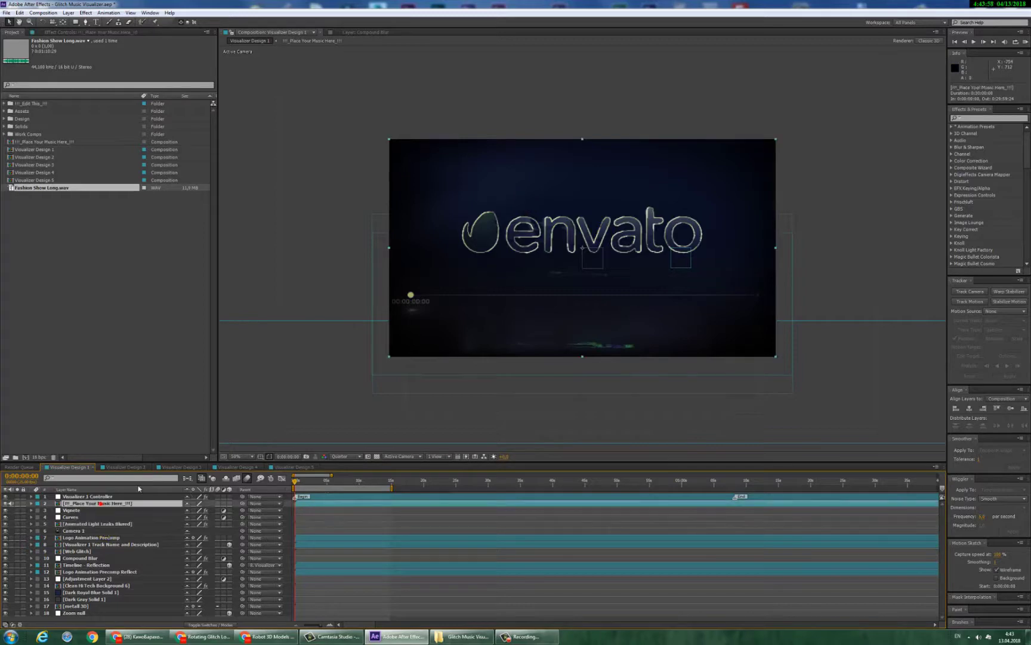
Expand the audio properties of the !!!_Place Your Music Here_!!! layer to reveal the music waveform
click(31, 504)
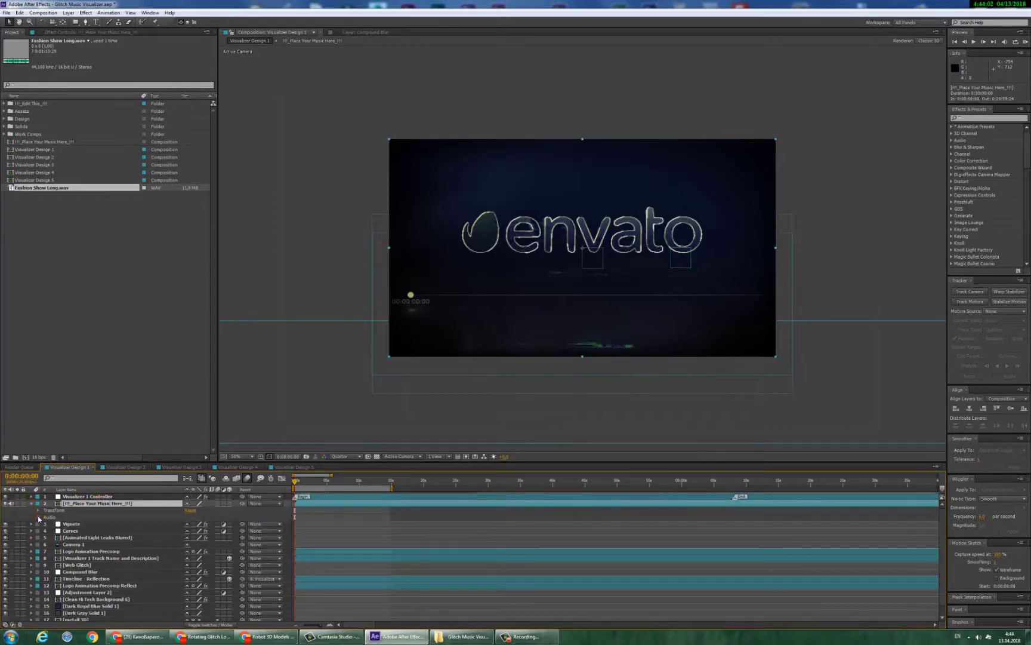
click(38, 517)
click(730, 550)
click(487, 558)
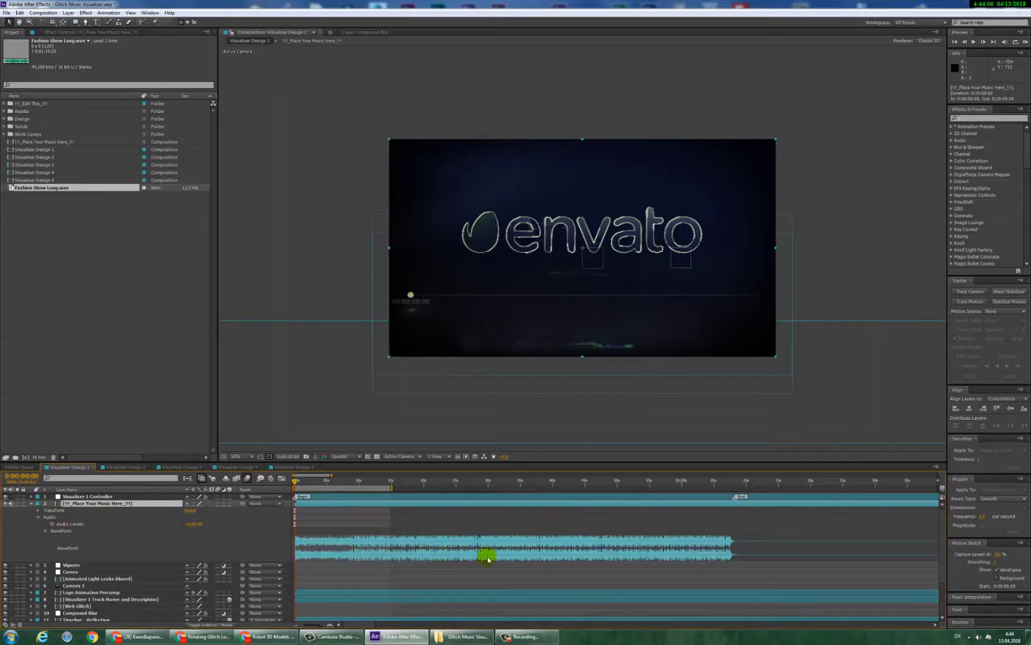
Select the Visualizer 1 Controller layer and move its End marker close to the end of the music waveform
click(57, 497)
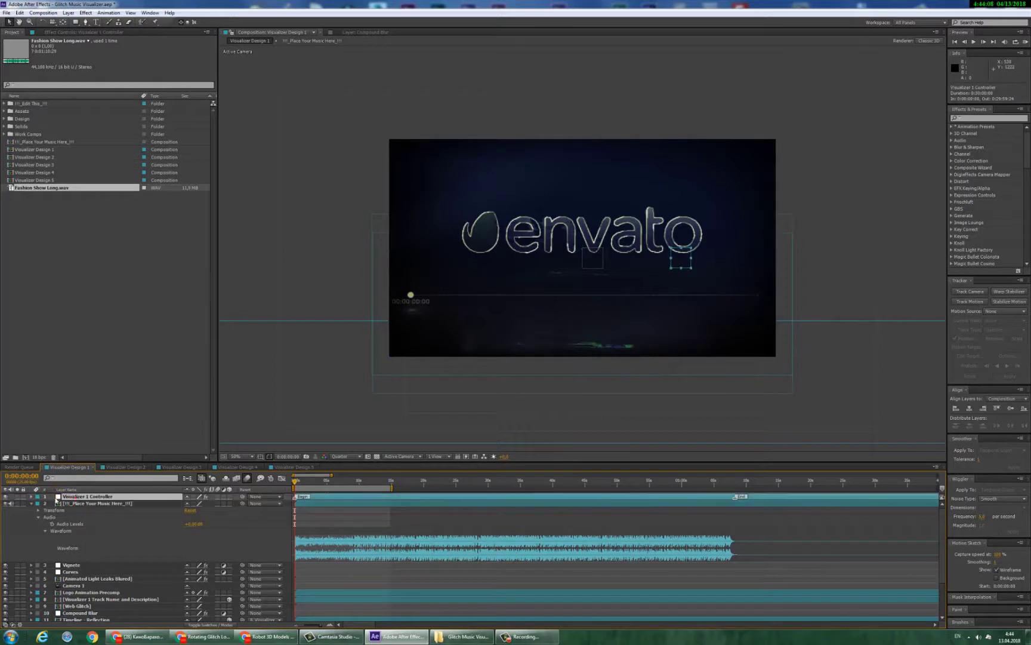
click(478, 555)
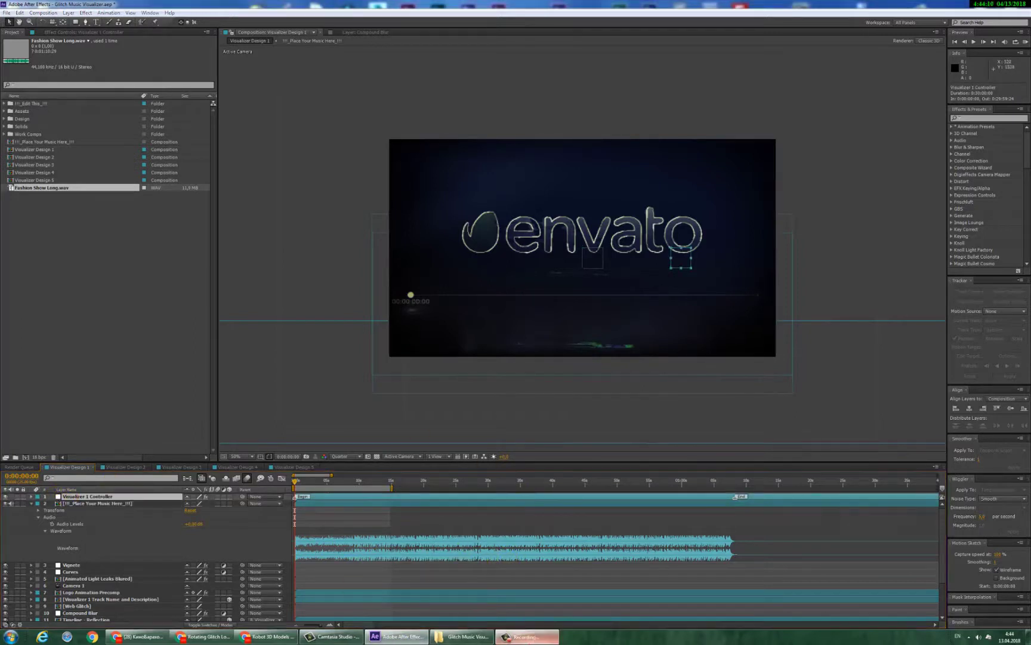
click(525, 637)
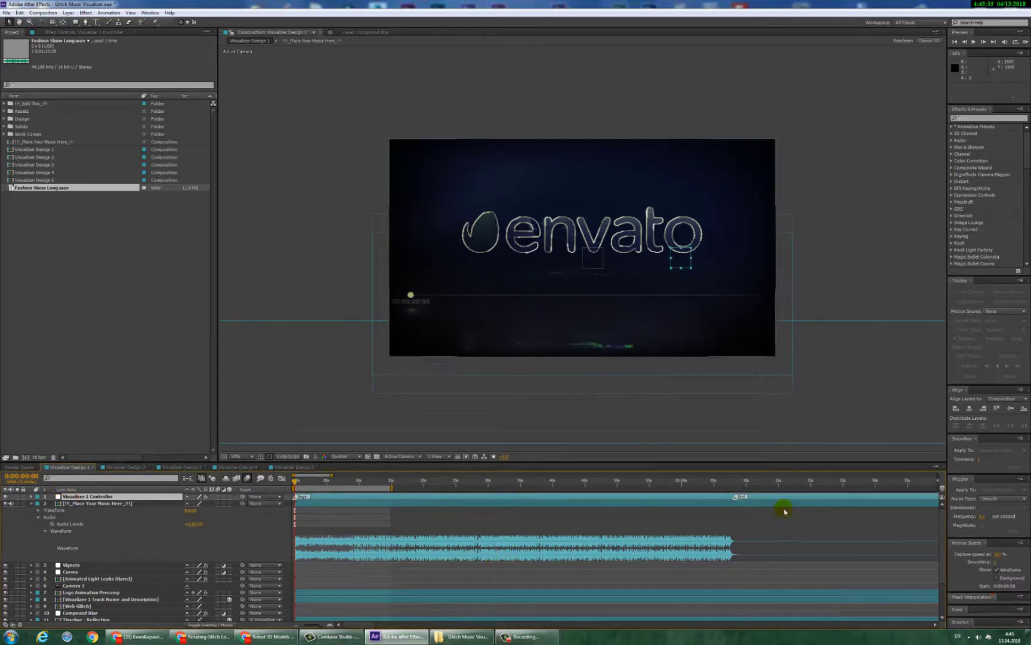
click(85, 503)
click(92, 497)
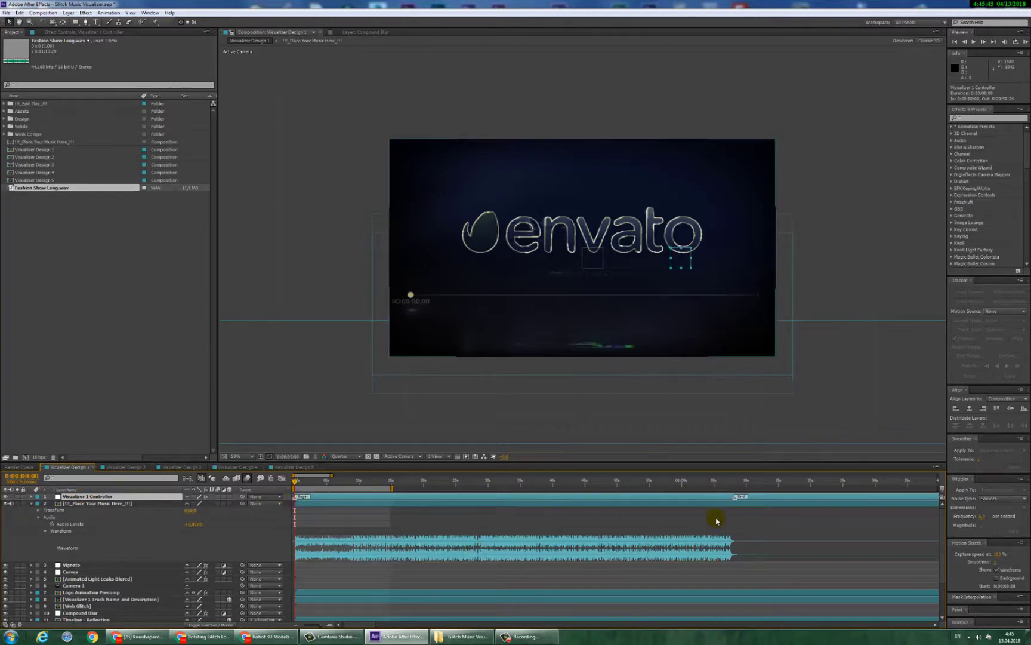
mouse_move(736, 500)
mouse_down()
mouse_move(814, 509)
mouse_move(732, 501)
mouse_up()
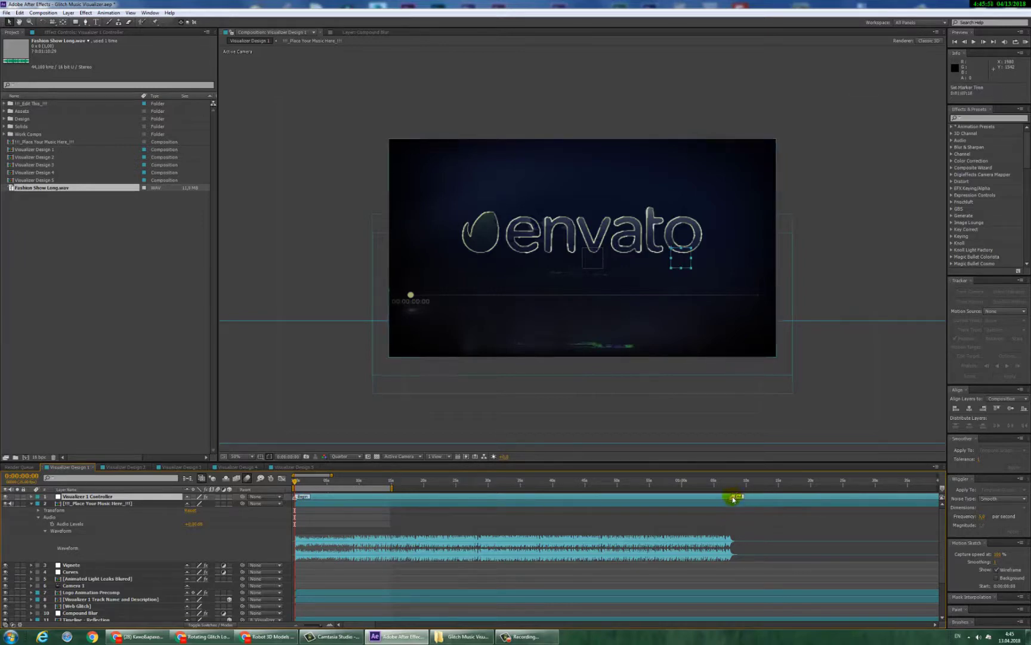
click(728, 544)
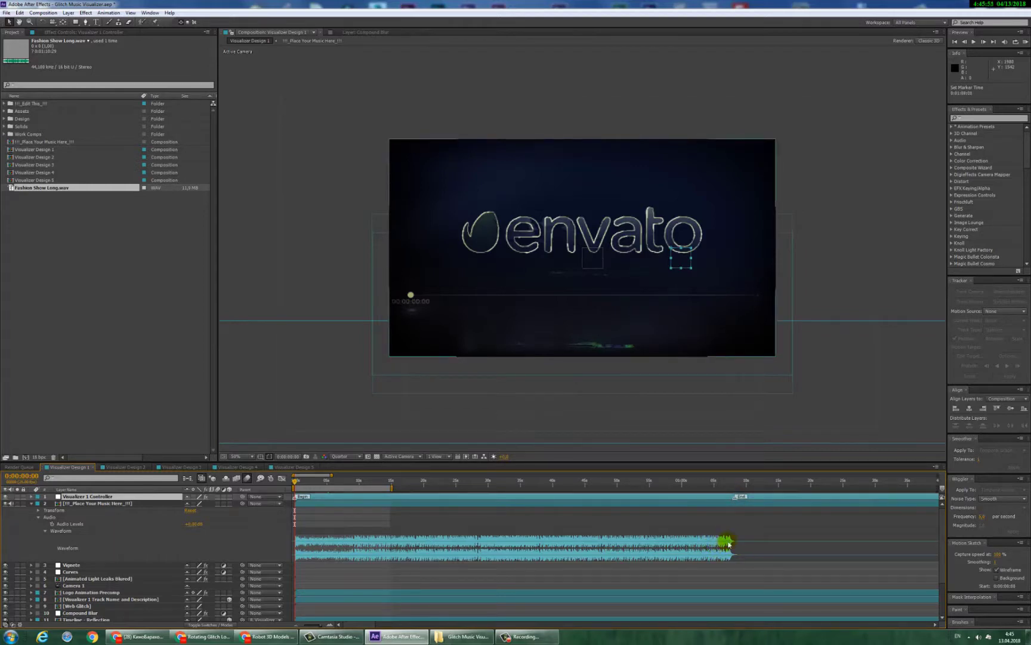
Extend the work area and shift the End marker to just past the end of the music, and collapse the music layer's properties
click(120, 511)
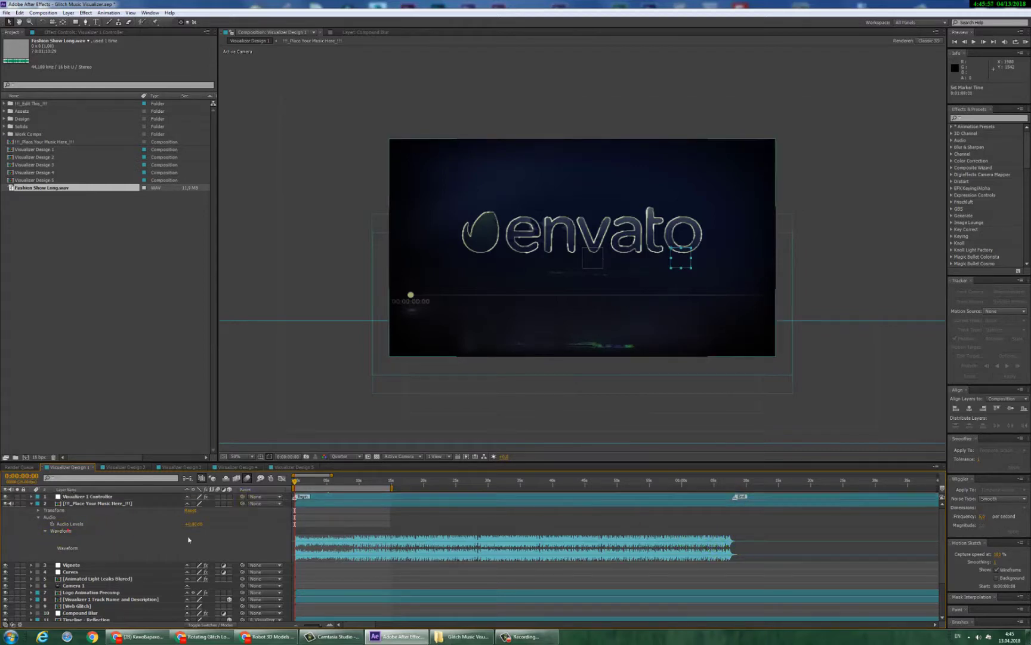
click(118, 504)
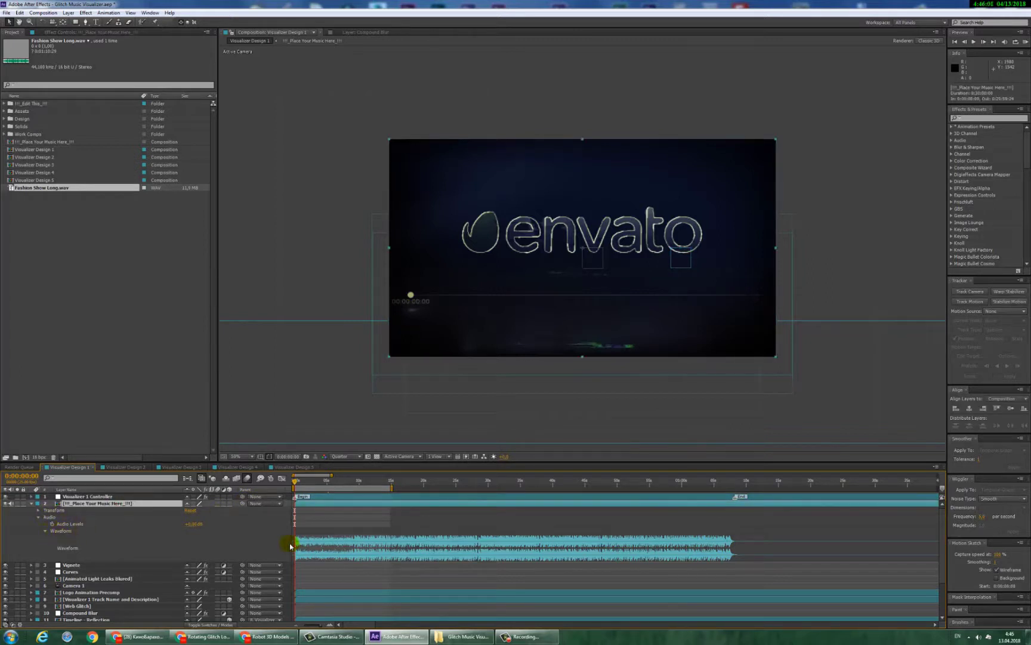
click(736, 543)
drag(392, 487, 742, 503)
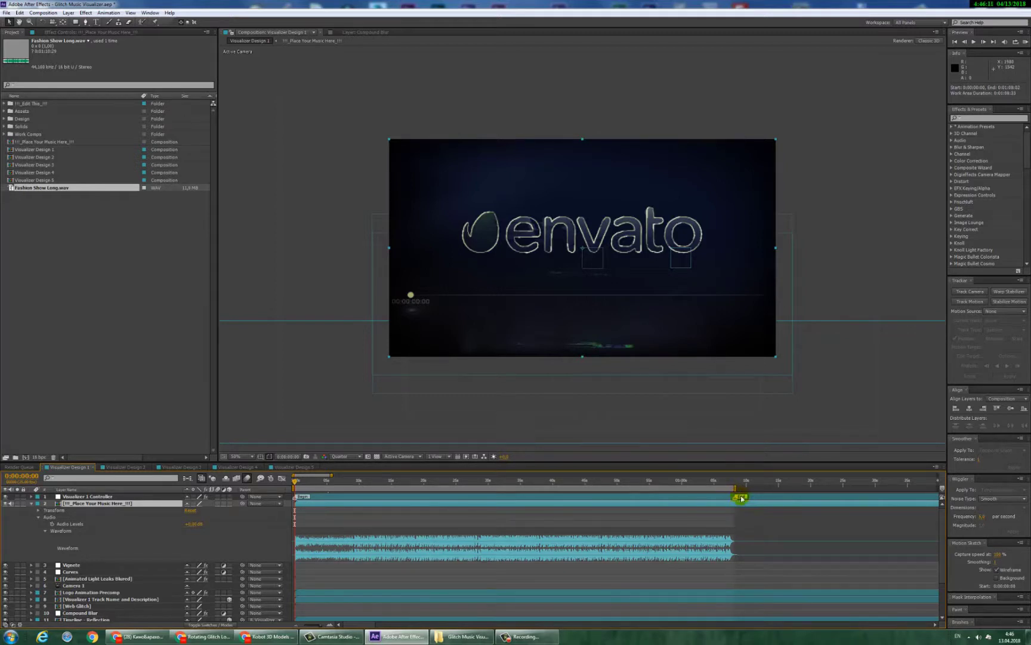
drag(735, 500, 741, 500)
drag(734, 490, 740, 502)
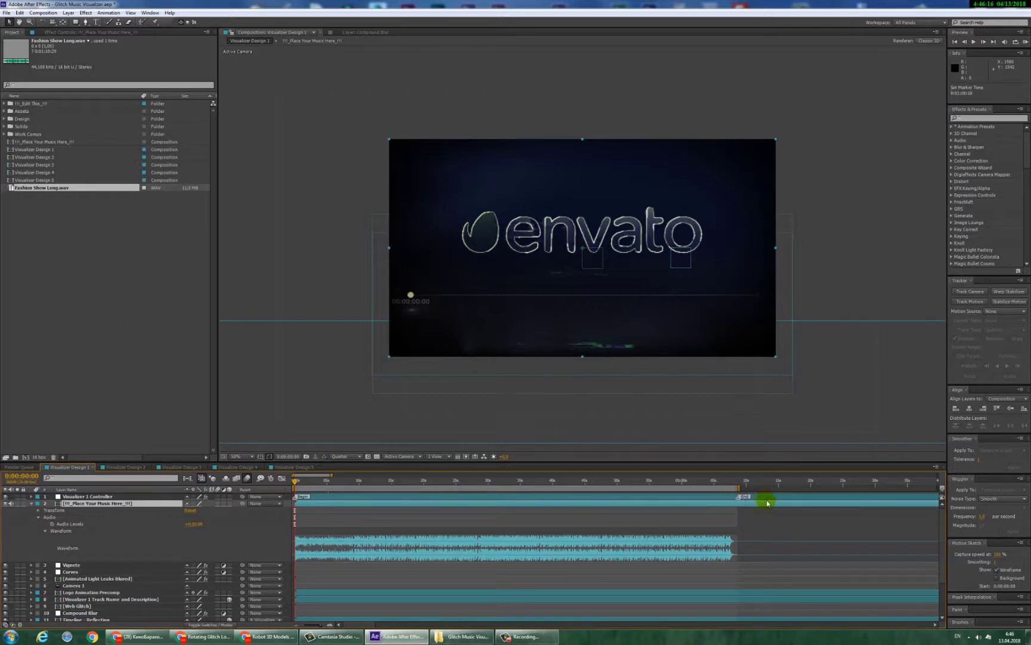
click(31, 503)
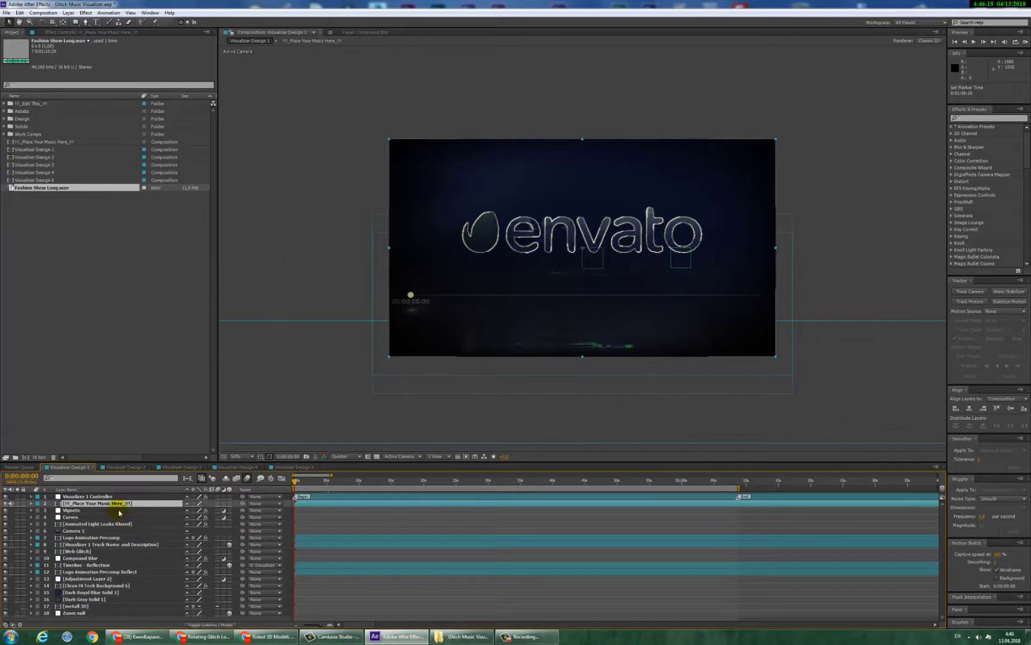
Scrub the Visualizer Design 1 timeline to 0:00:47:22 to preview the logo animation and the track progress bar
click(427, 482)
drag(427, 482, 483, 482)
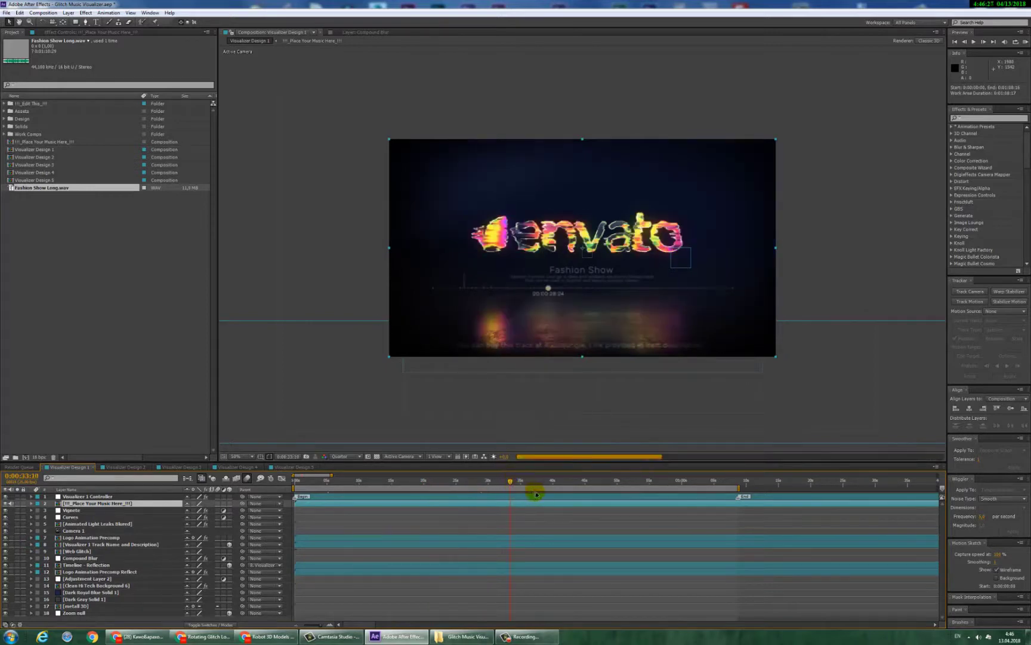
drag(536, 484, 582, 485)
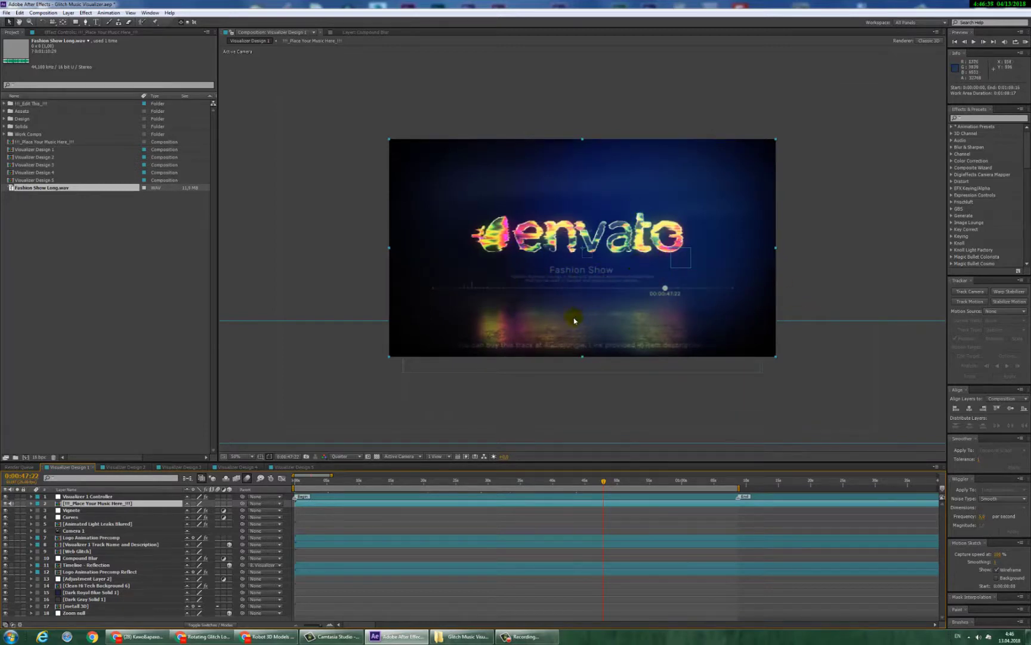
click(738, 498)
click(740, 499)
click(666, 288)
Open the Logo Only composition from the !!!_Edit This_!!! folder
click(4, 104)
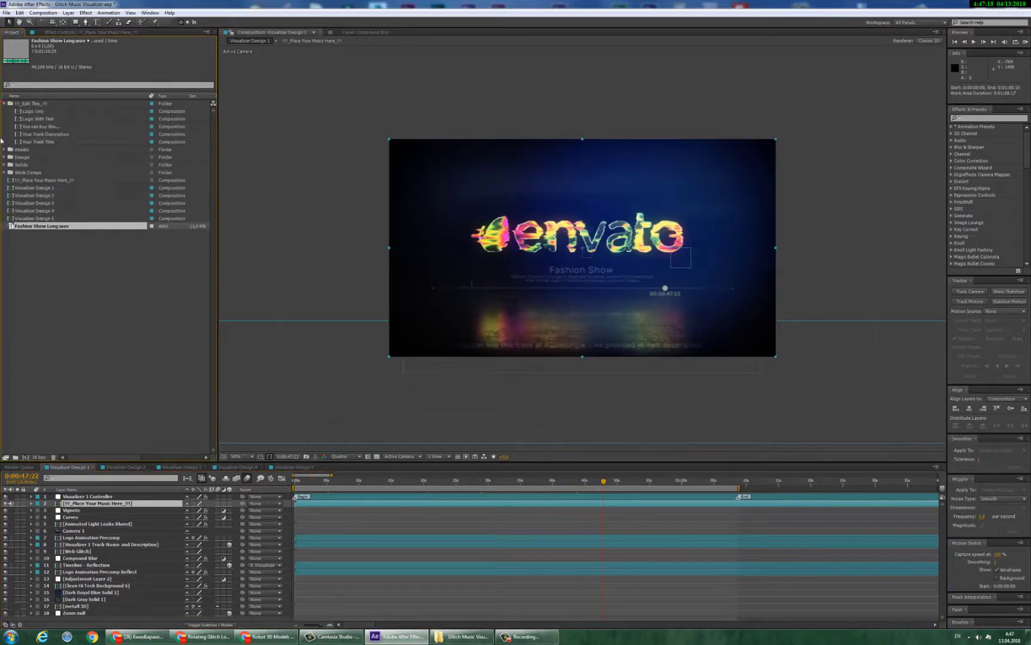
click(33, 112)
double_click(33, 111)
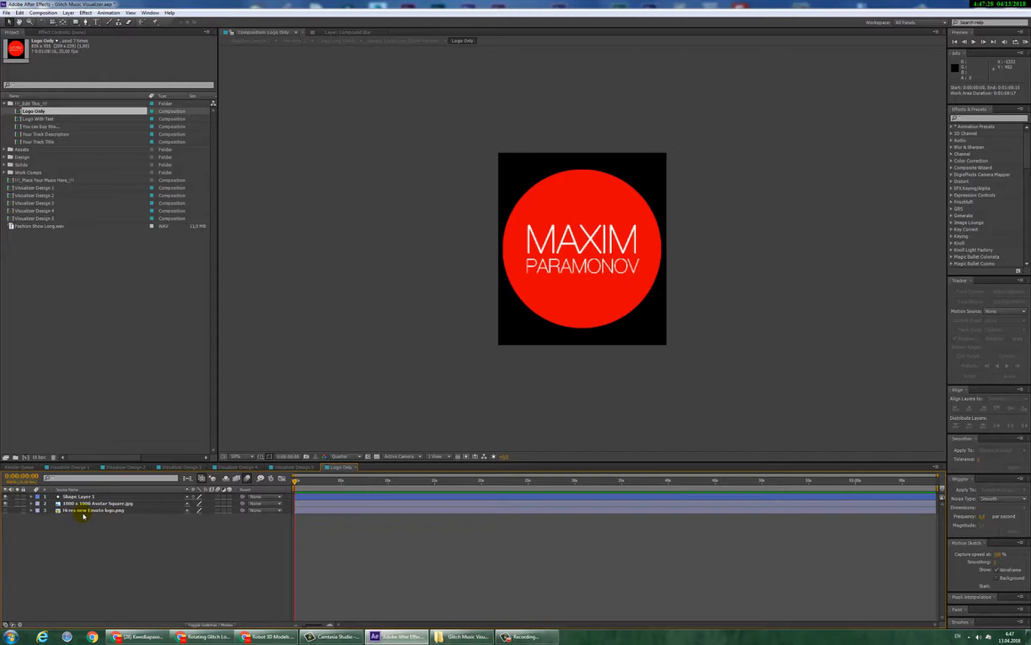
Toggle the visibility of Shape Layer 1 in Logo Only to compare the round and square versions of the logo
click(5, 497)
click(6, 496)
click(5, 497)
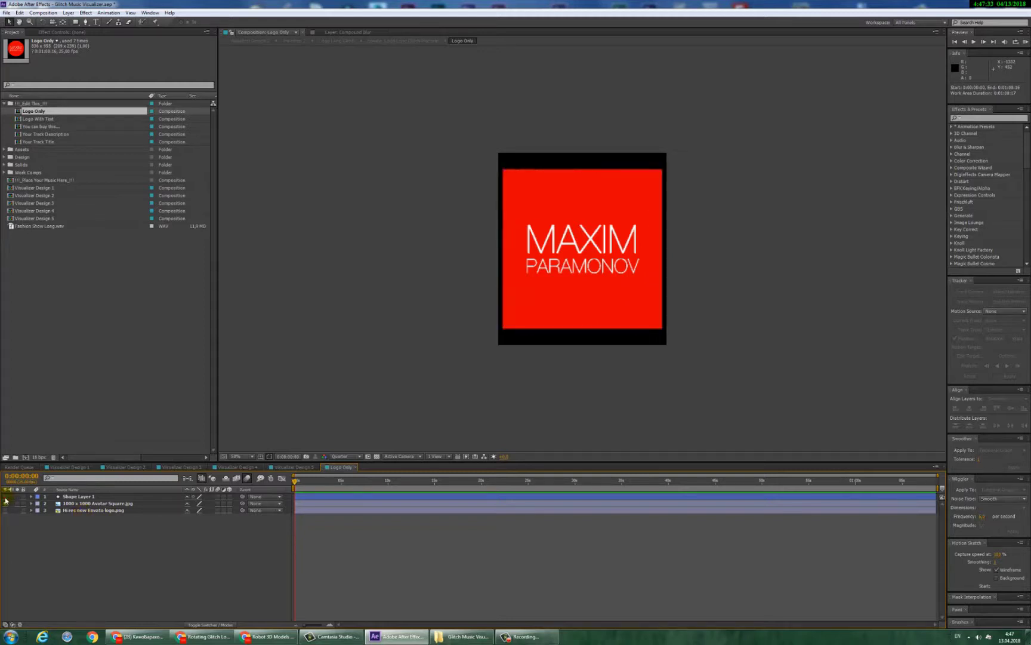
click(83, 496)
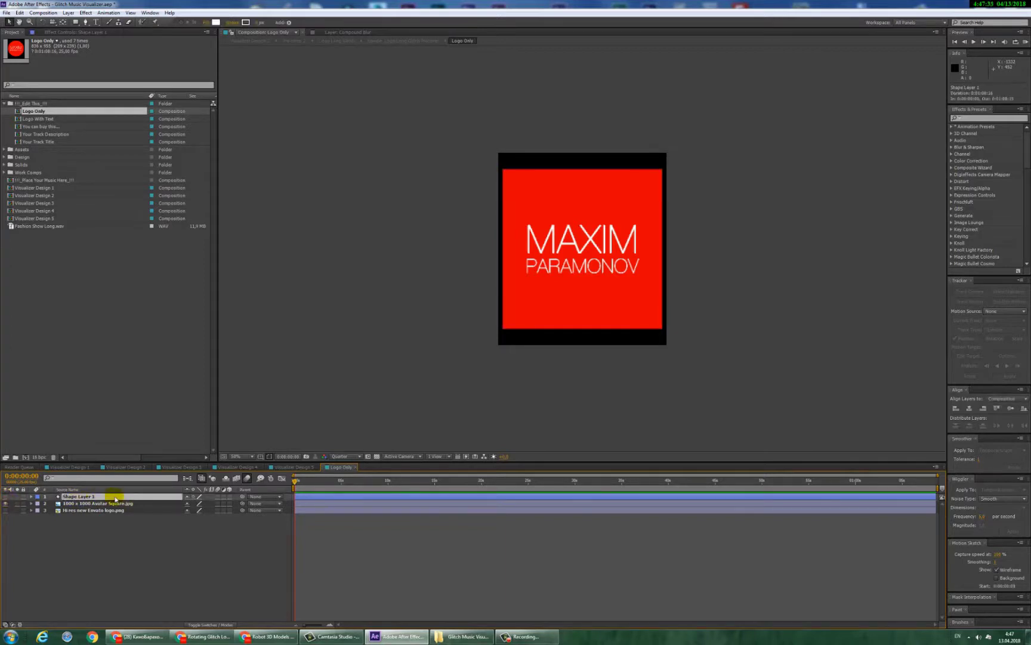
click(5, 497)
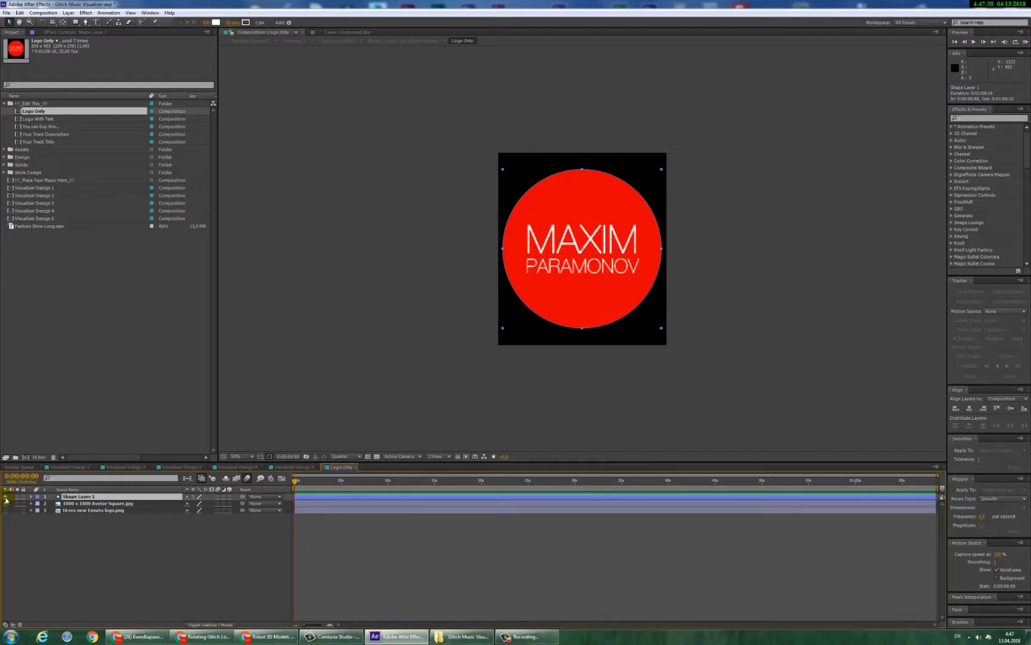
click(85, 536)
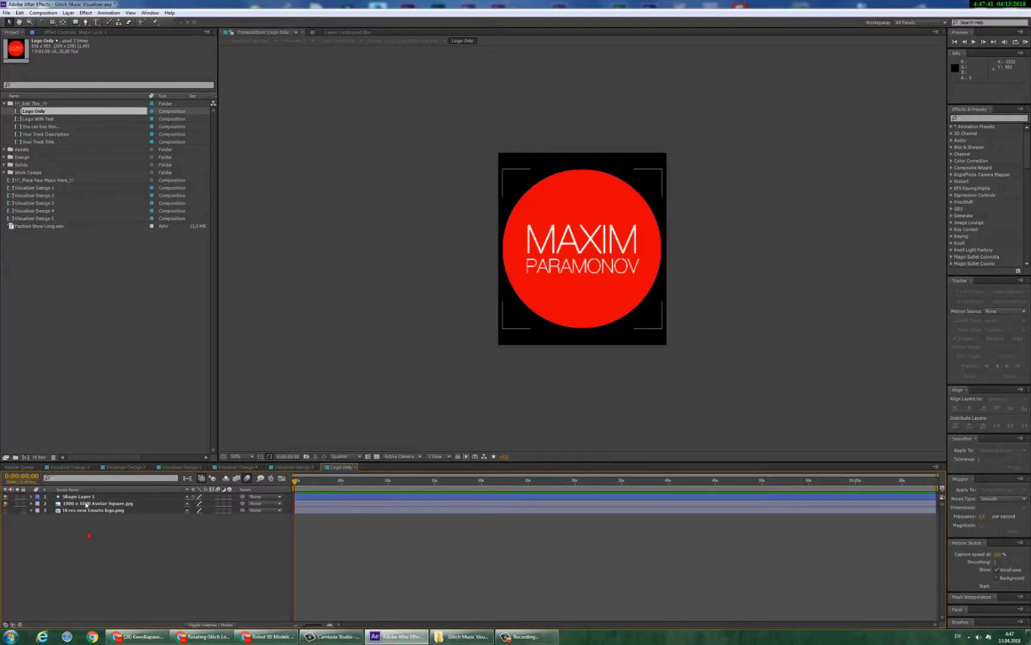
Hide Shape Layer 1 and the avatar image to use the Envato logo in Logo Only, and view it in Visualizer Design 2
click(89, 504)
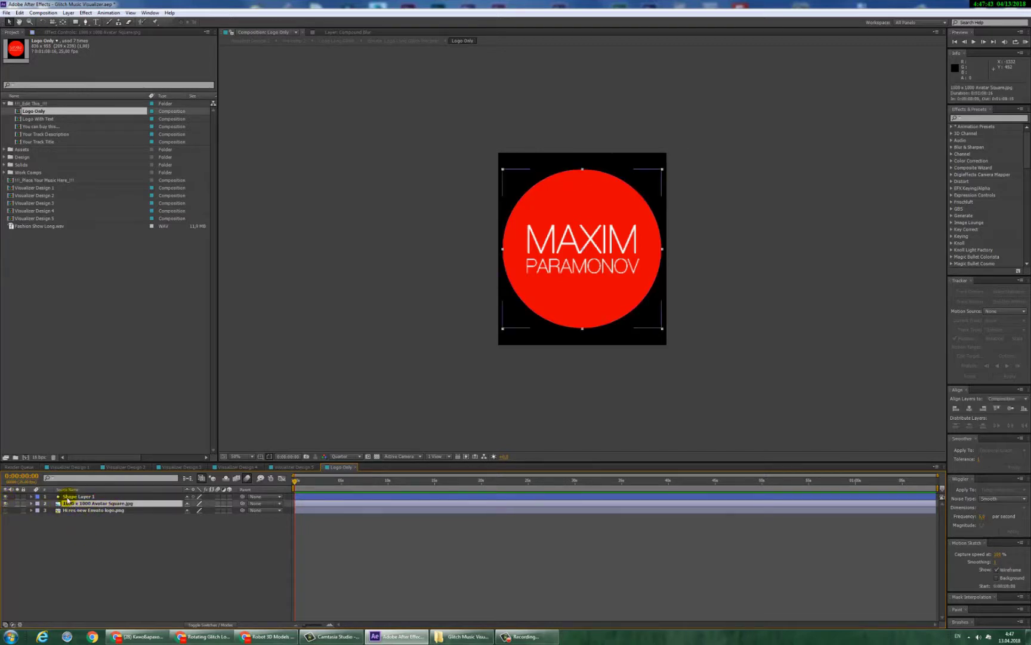
click(79, 496)
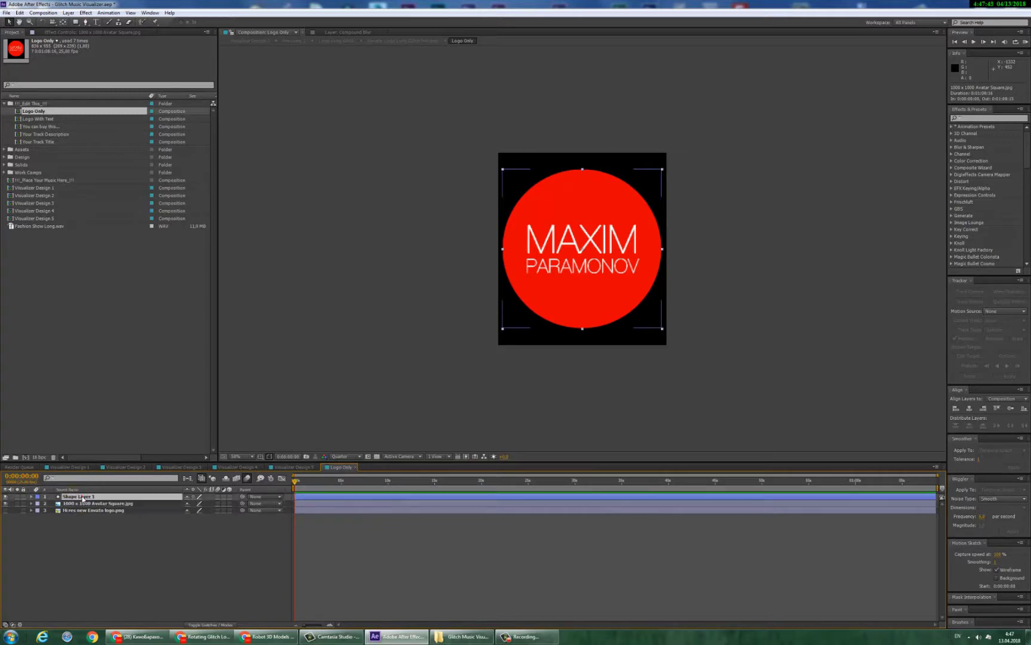
click(82, 503)
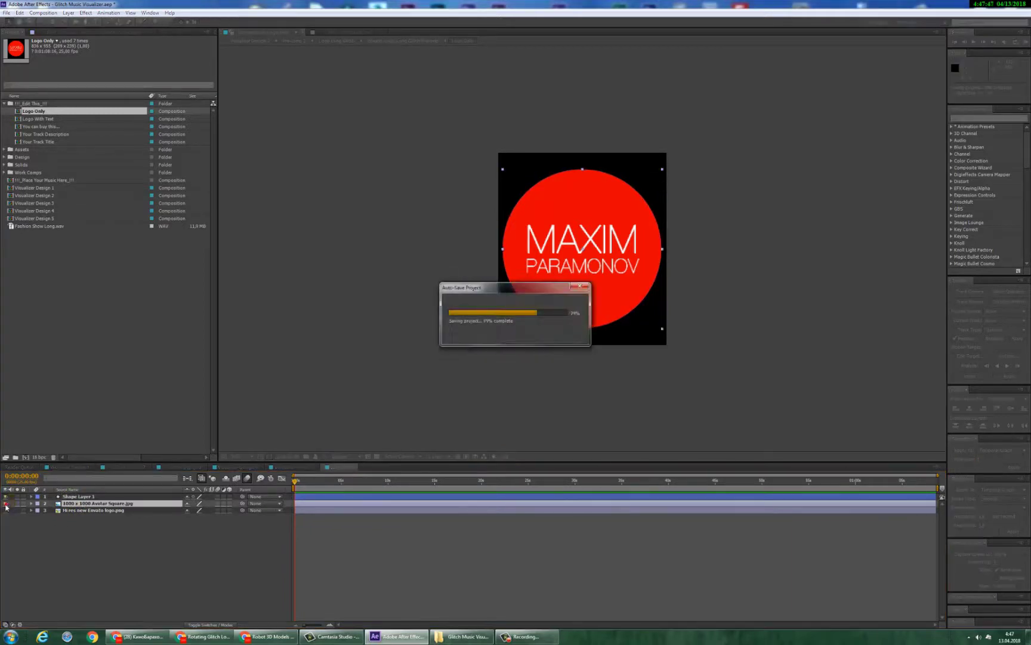
click(6, 503)
click(6, 496)
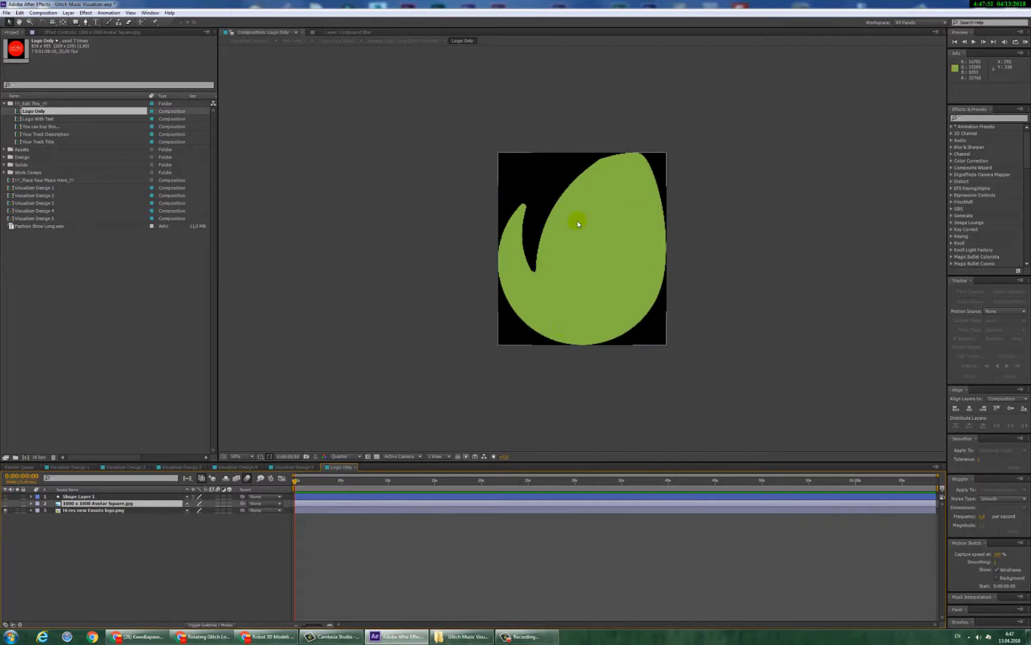
click(88, 511)
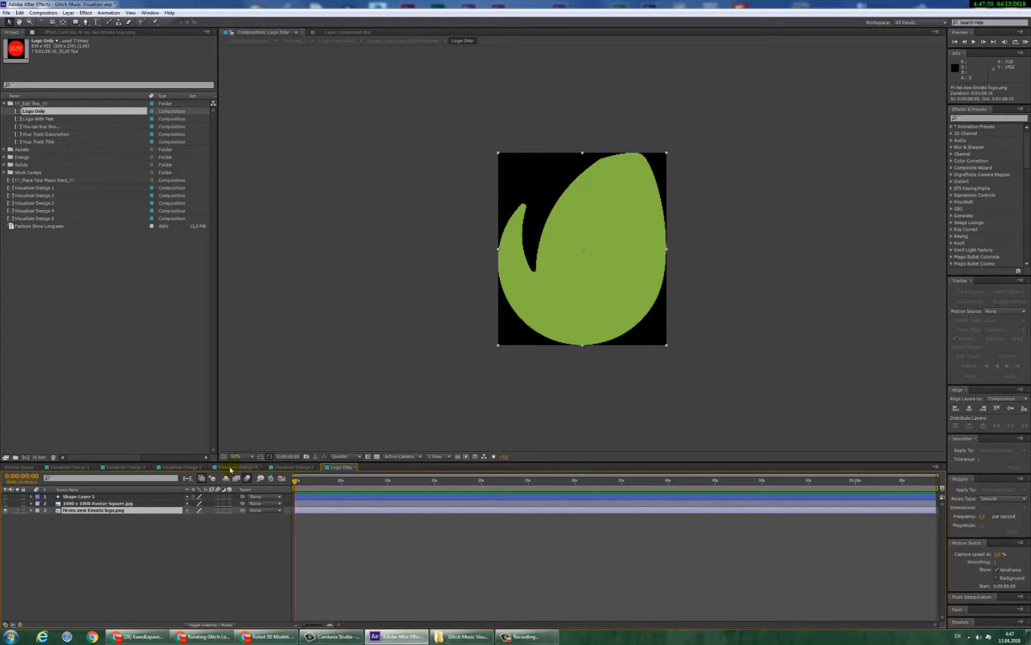
click(120, 467)
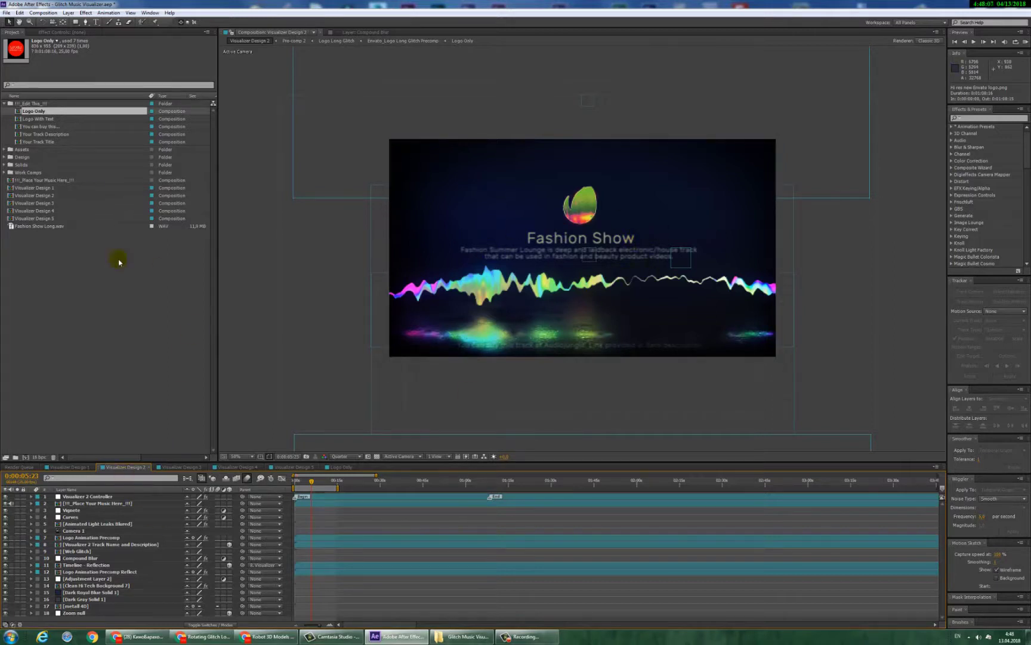
Show the square avatar image and hide the Envato logo in Logo Only, and return to Visualizer Design 2
click(341, 467)
click(5, 503)
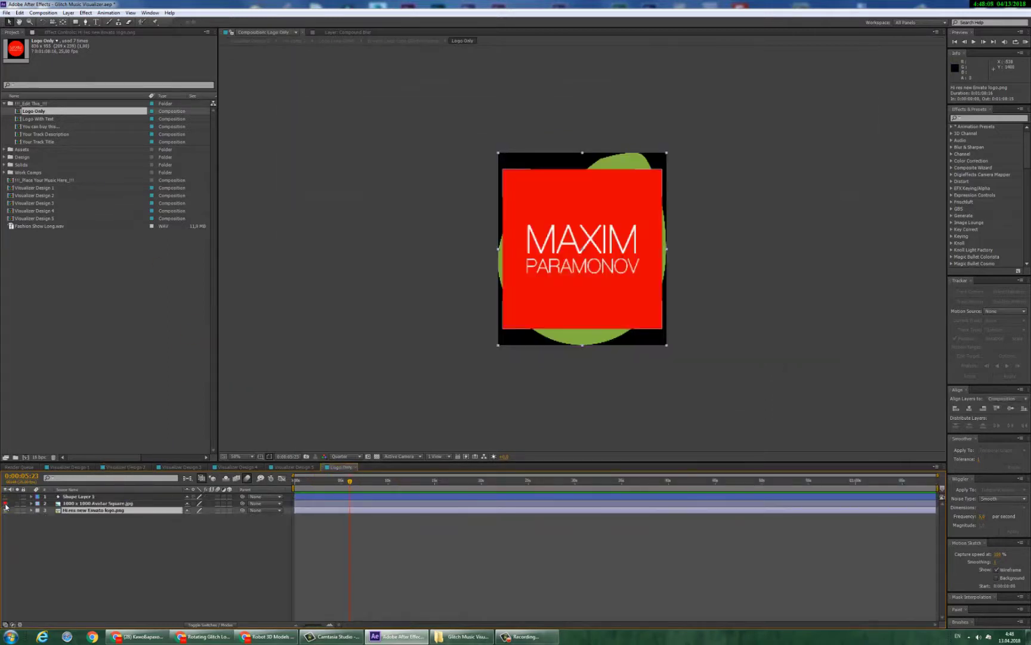
click(6, 510)
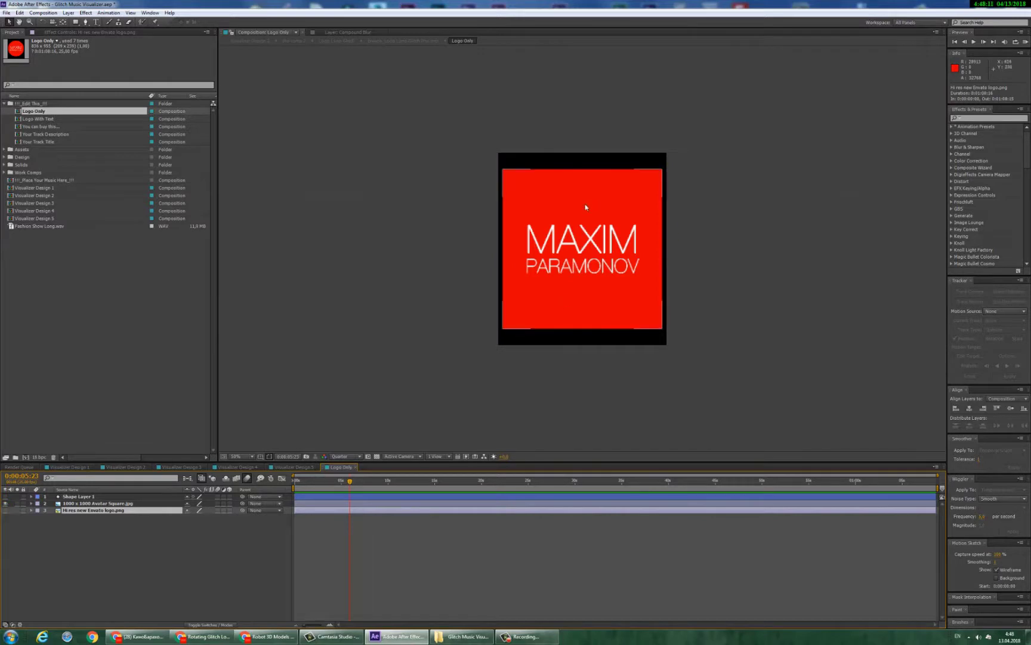
click(122, 467)
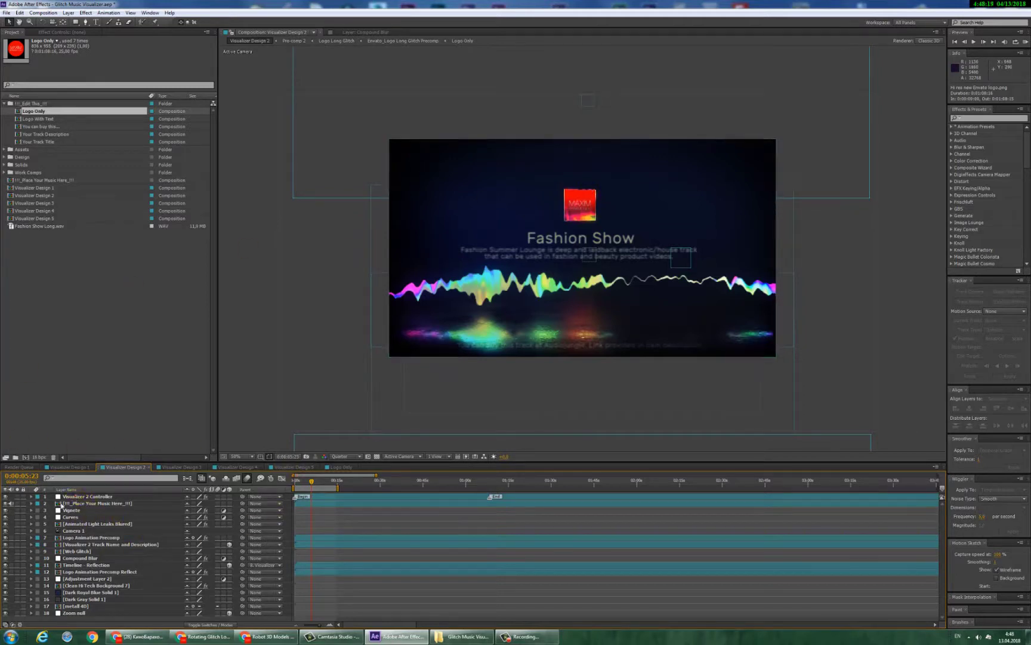
Select the Visualizer 2 Controller layer and show its effect controls
click(77, 496)
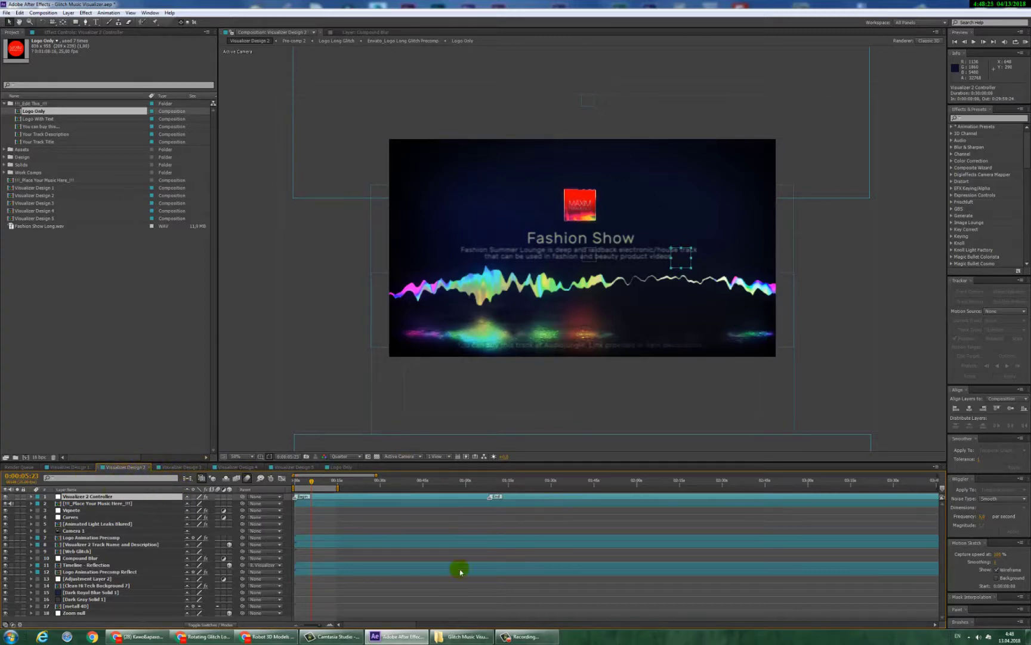
click(83, 537)
click(103, 496)
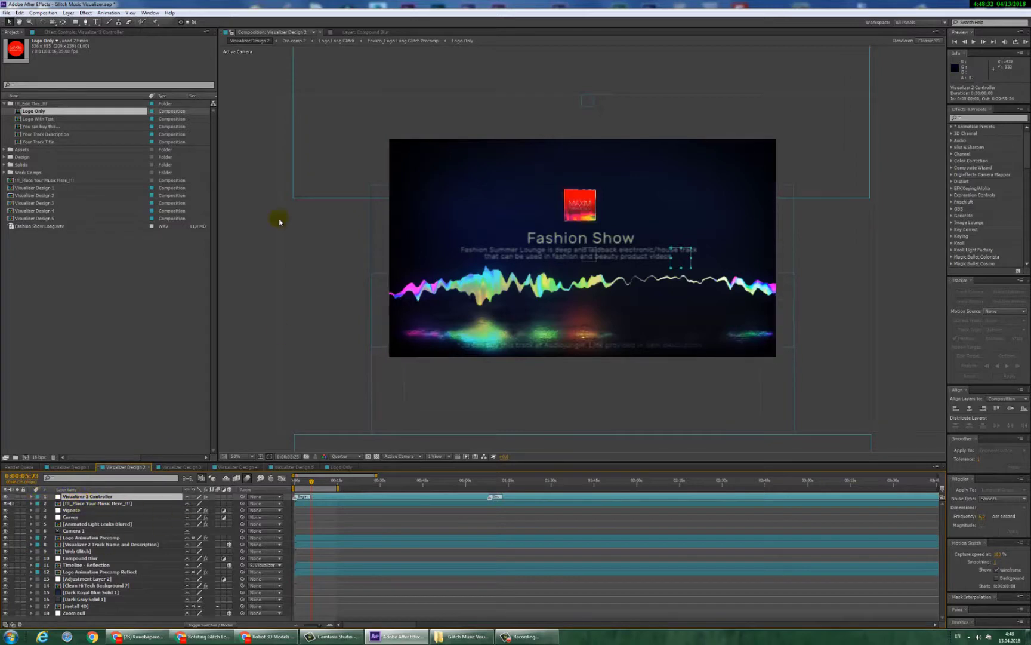
click(66, 33)
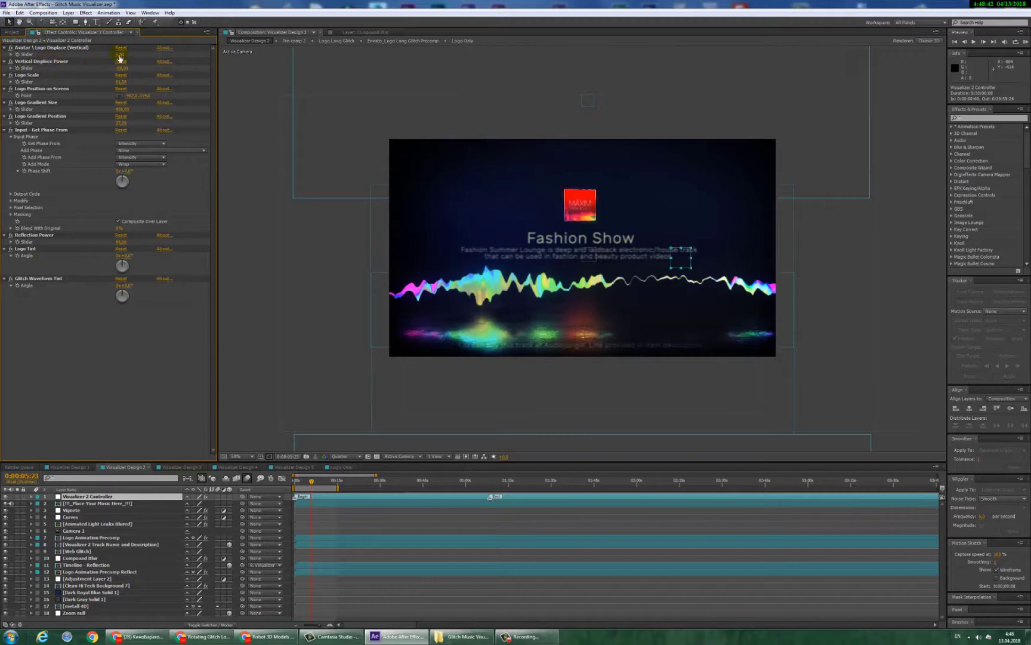
Try a stronger Avatar \ Logo Displace (Vertical) slider value on the Visualizer 2 Controller and reduce it again
drag(120, 55, 340, 62)
key(ctrl+z)
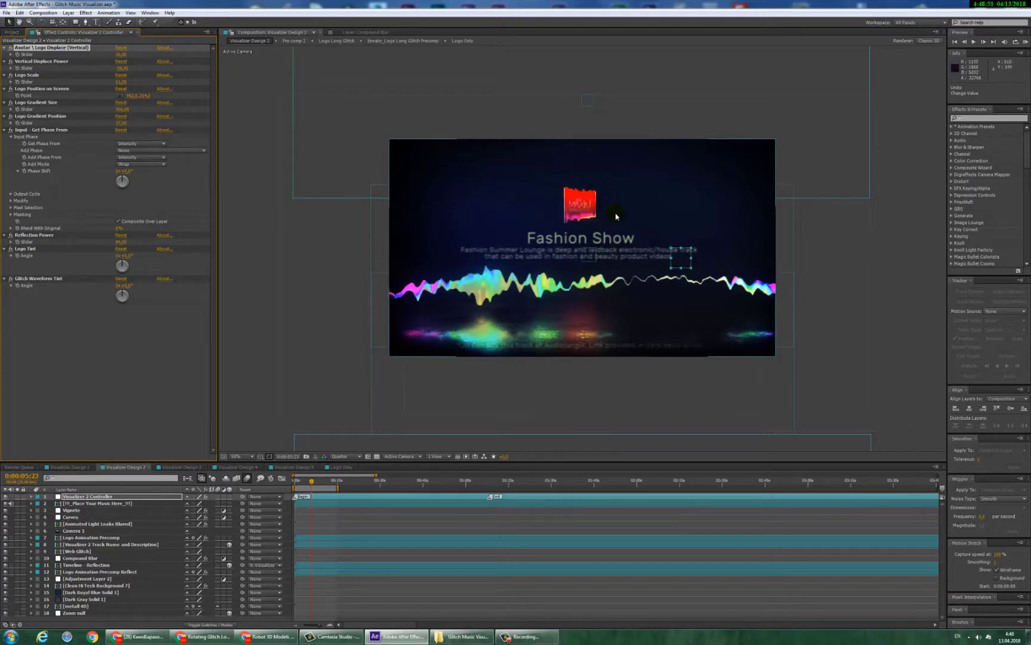
drag(124, 57, 102, 60)
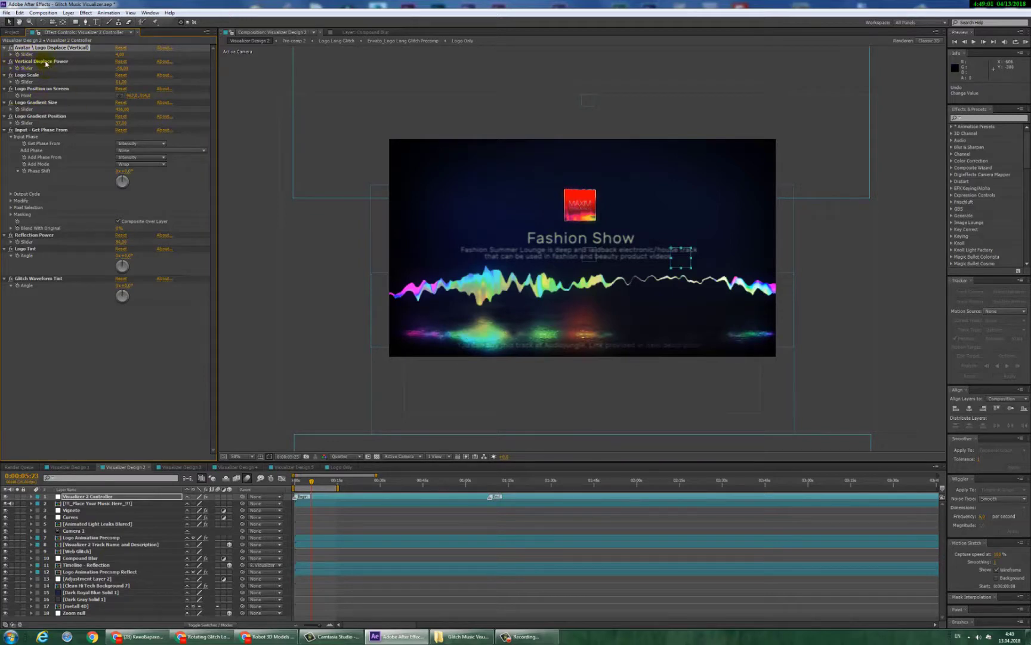
Try different Vertical Displace Power and Logo Position on Screen values on the Visualizer 2 Controller
mouse_move(120, 71)
mouse_down()
mouse_move(276, 70)
mouse_move(85, 99)
mouse_move(116, 89)
mouse_up()
click(66, 88)
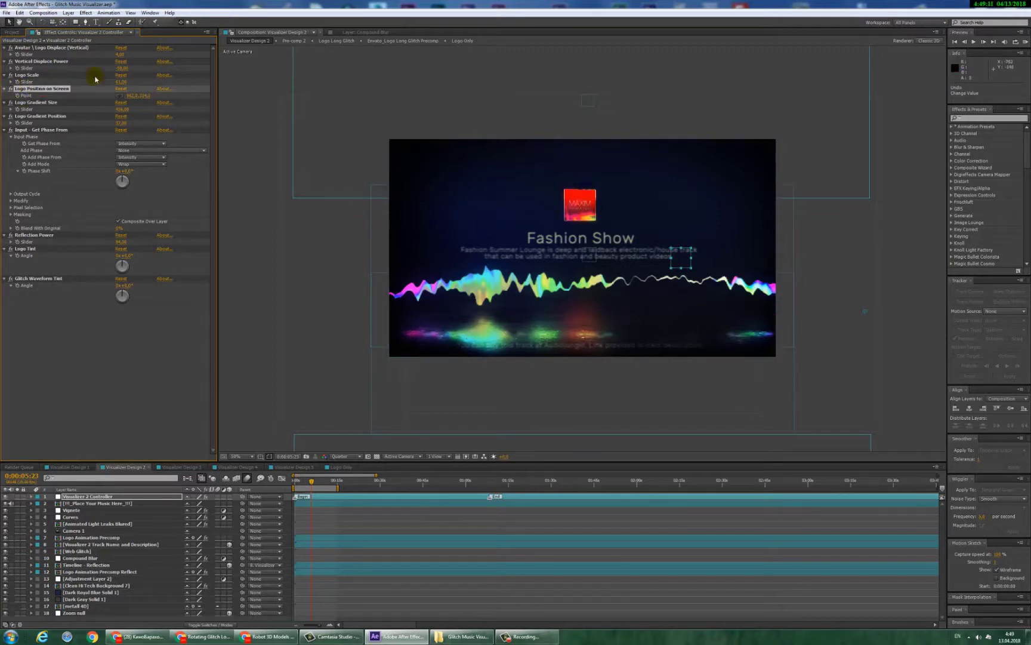
mouse_move(135, 95)
mouse_down()
mouse_move(526, 122)
mouse_move(249, 62)
mouse_move(37, 92)
mouse_move(132, 113)
mouse_move(145, 106)
mouse_up()
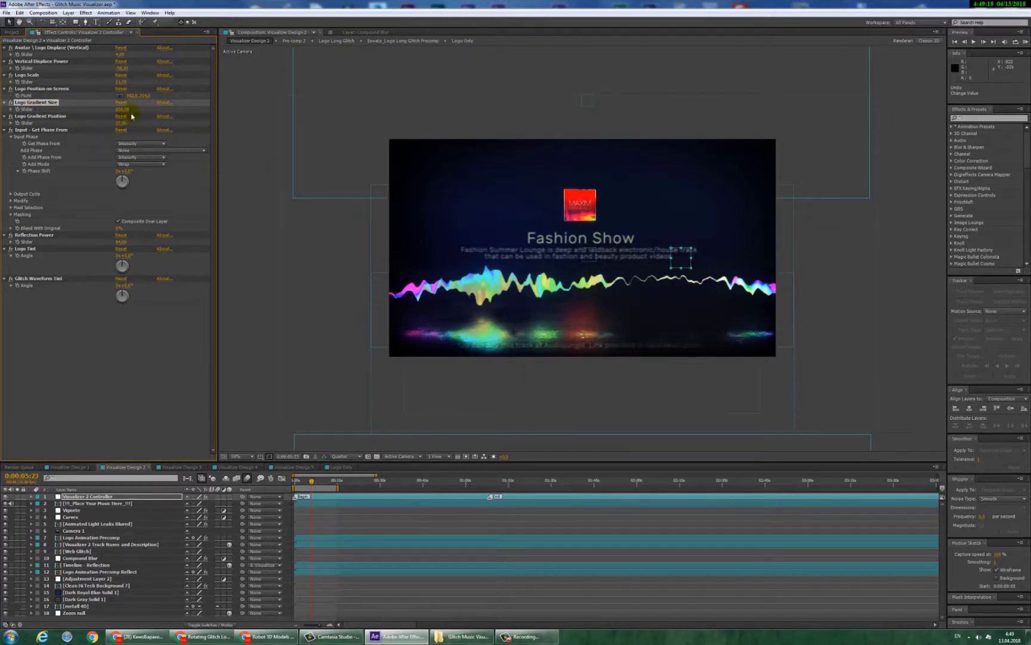
Try a different Logo Gradient Size slider value on the Visualizer 2 Controller and restore it
drag(135, 117, 146, 120)
click(54, 105)
click(60, 110)
Show the Envato logo instead of the square avatar in Logo Only, and try higher Logo Gradient Position values in Visualizer Design 2
click(342, 467)
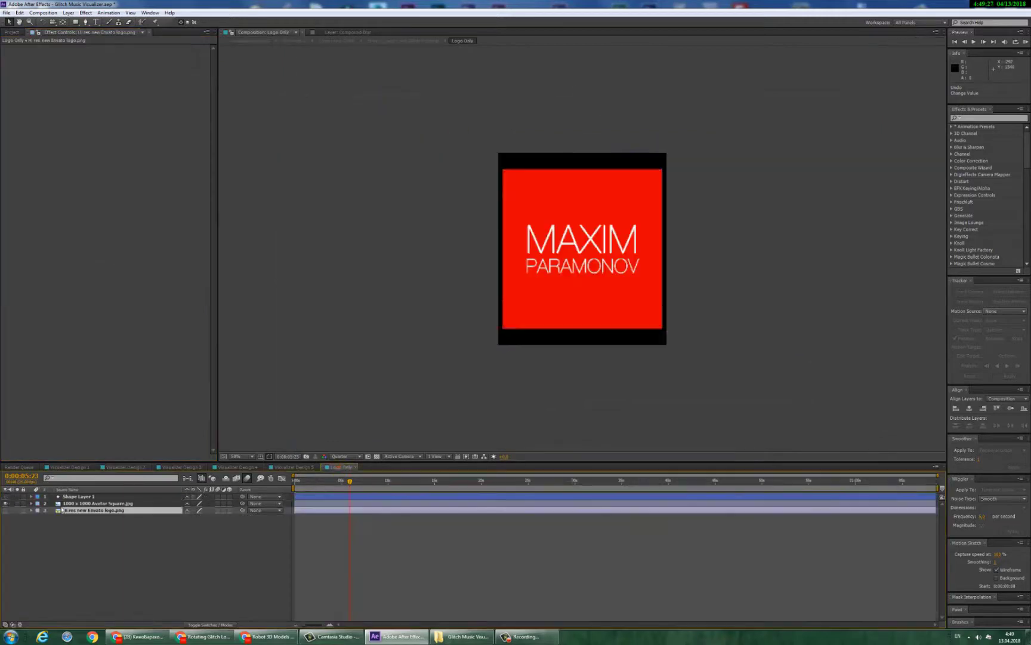
click(5, 504)
click(4, 510)
click(121, 466)
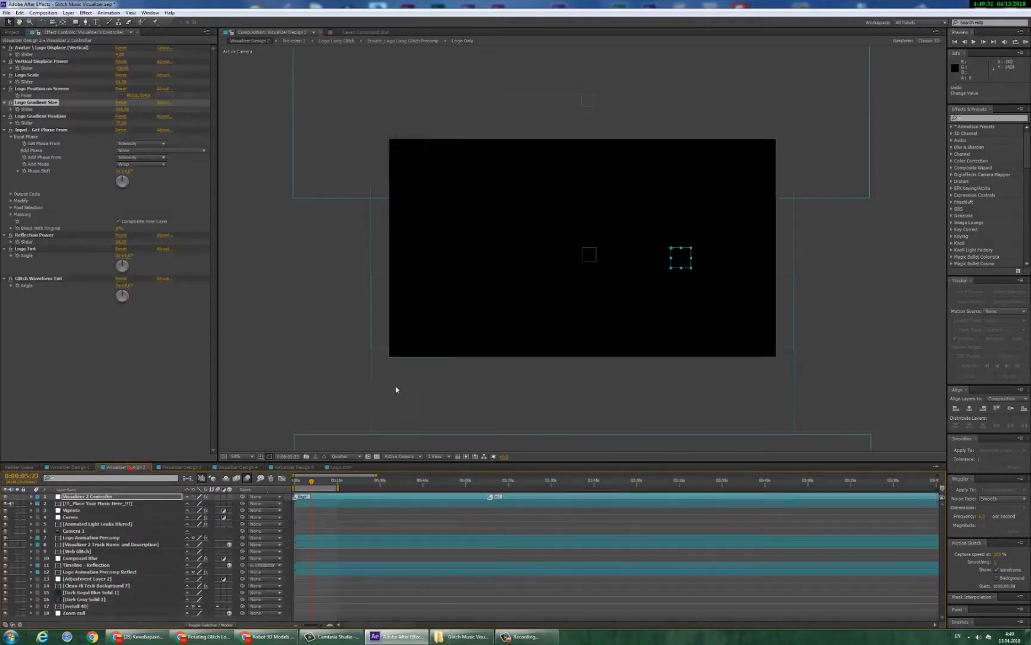
click(345, 410)
click(147, 497)
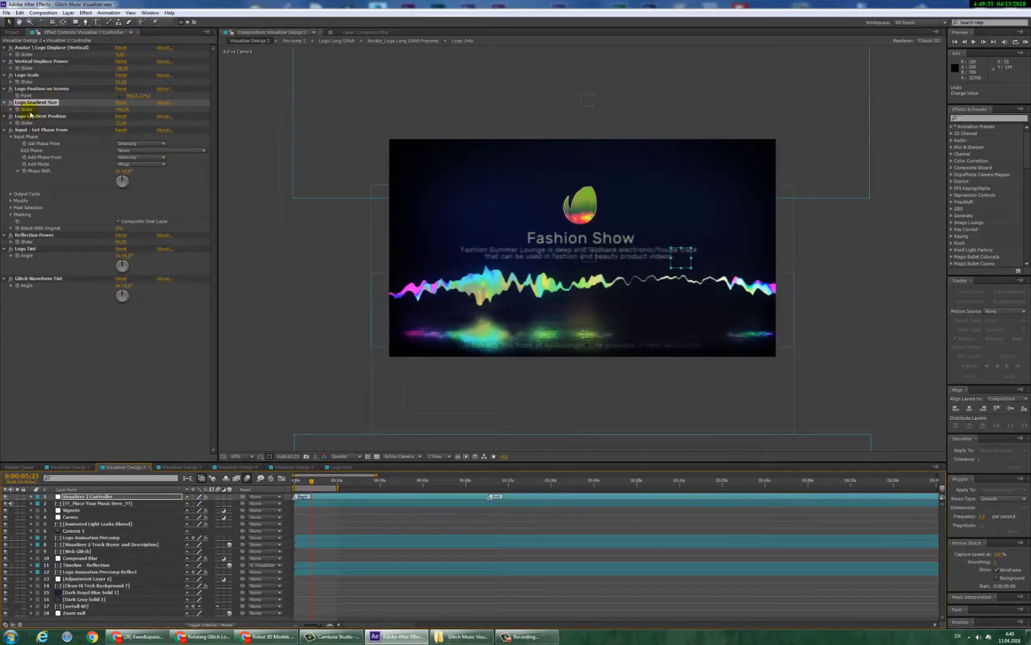
drag(120, 122, 520, 357)
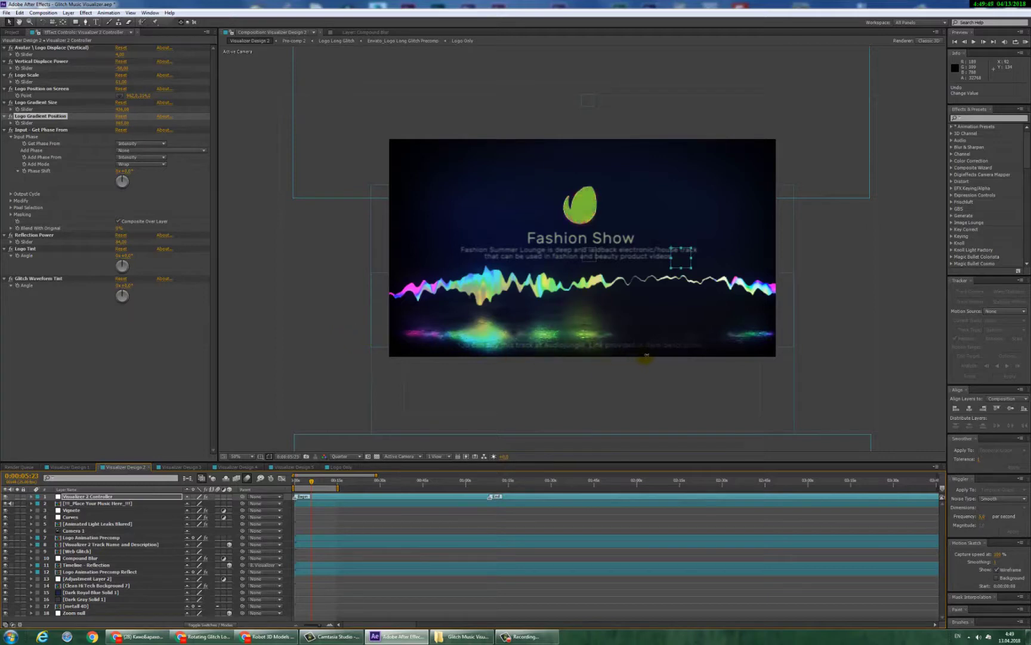
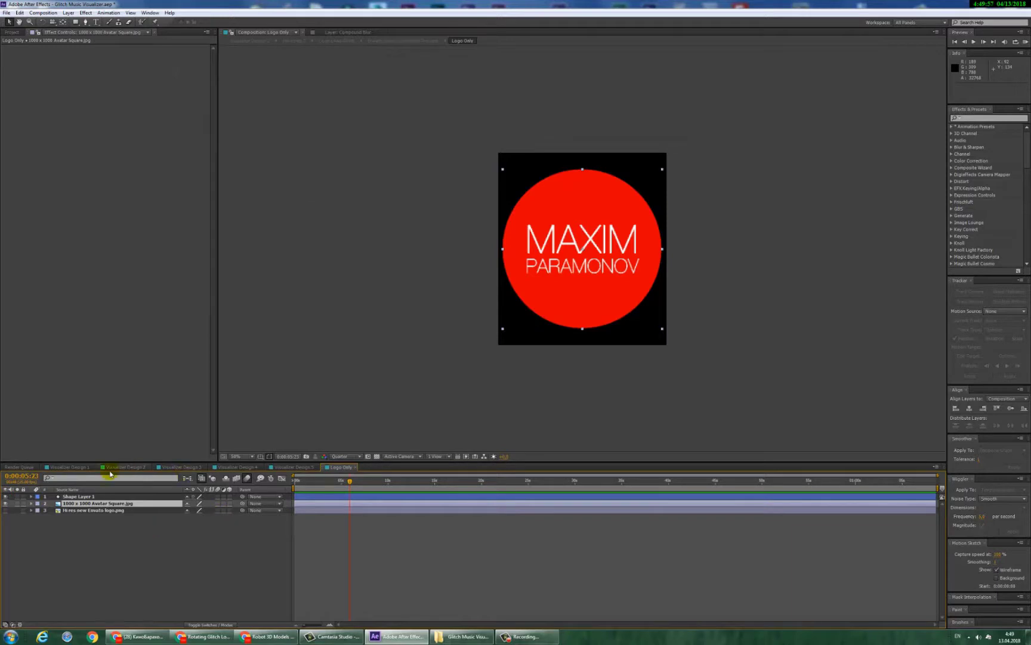
In Visualizer Design 2, adjust Logo Gradient Position so the gradient covers only the lower part of the circular avatar
click(113, 468)
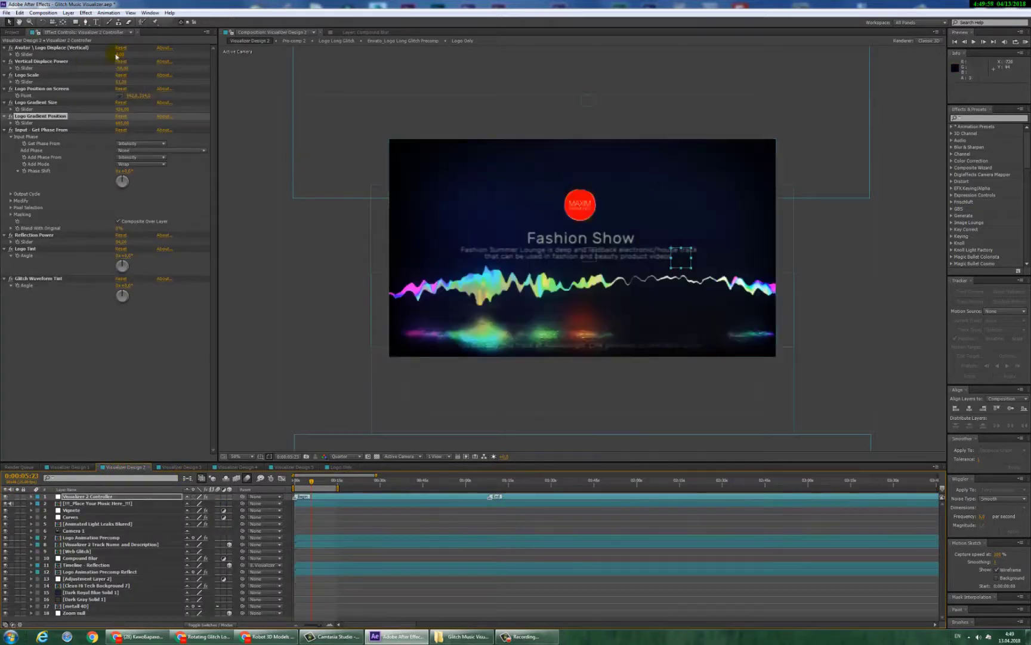
click(136, 120)
drag(4, 251, 3, 453)
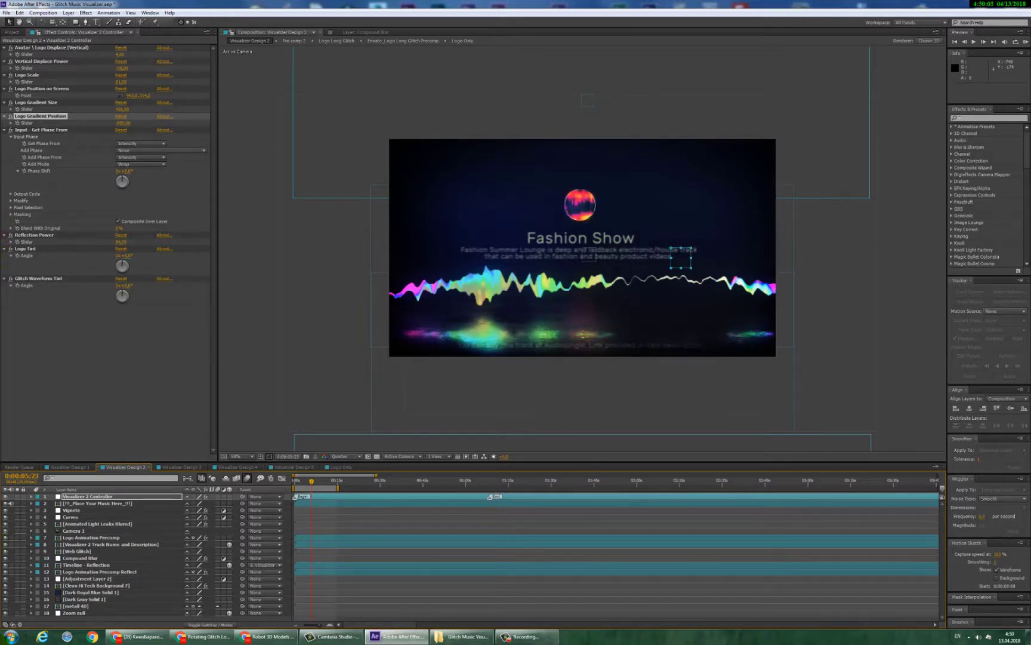
mouse_move(13, 503)
mouse_down()
mouse_move(55, 369)
mouse_move(85, 327)
mouse_move(66, 370)
mouse_move(88, 317)
mouse_move(88, 342)
mouse_move(226, 256)
mouse_up()
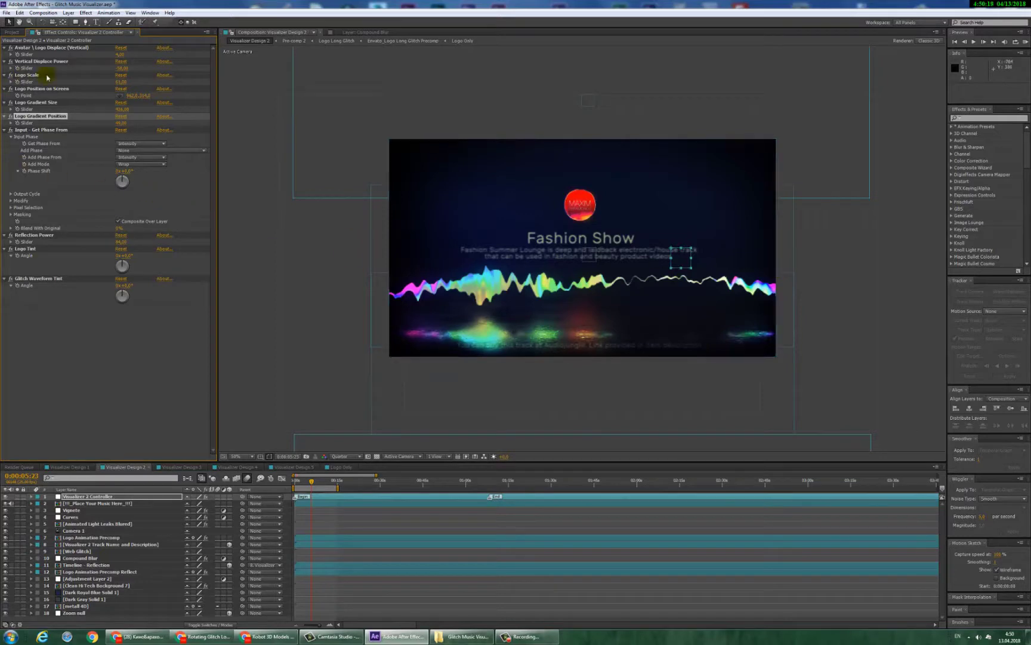
Try Red, Blue, Lightness and Saturation as the Get Phase From source of the logo gradient, and set it back to Intensity
click(35, 102)
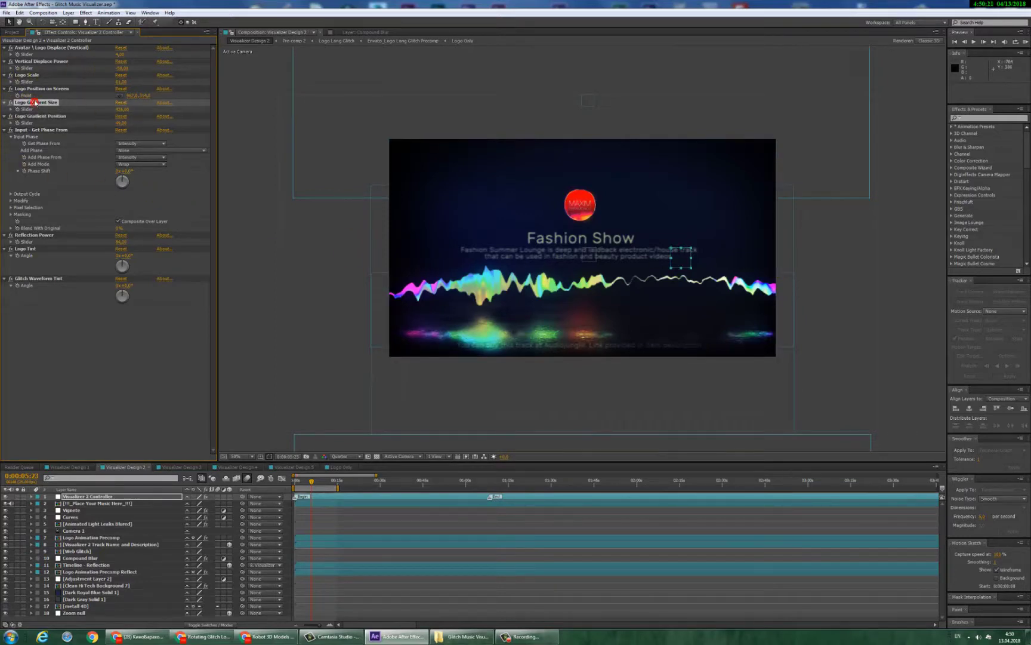
click(38, 129)
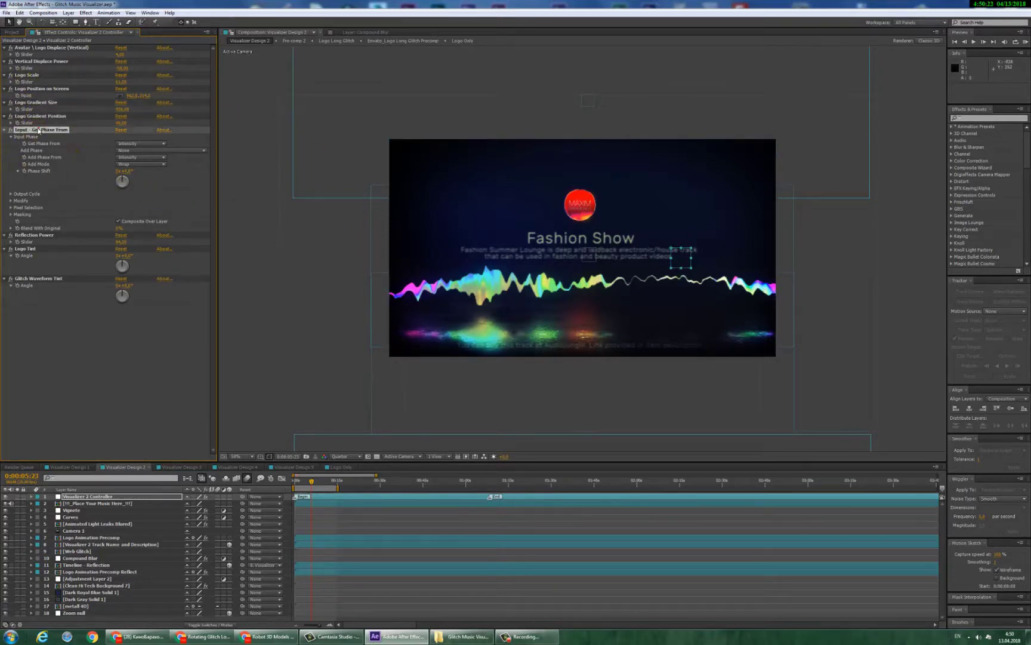
click(158, 145)
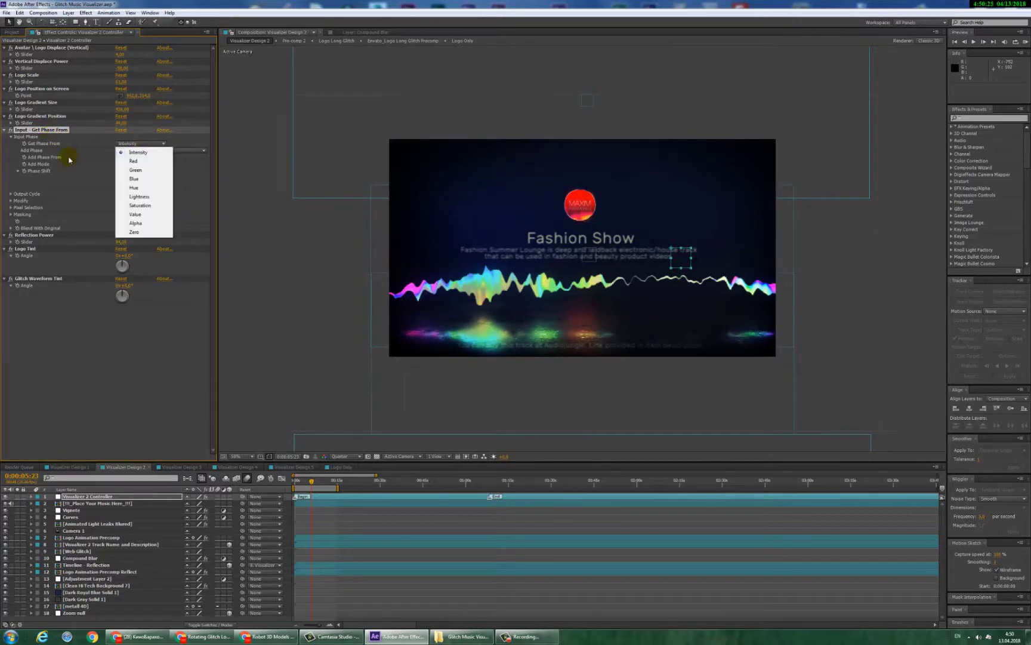
click(81, 407)
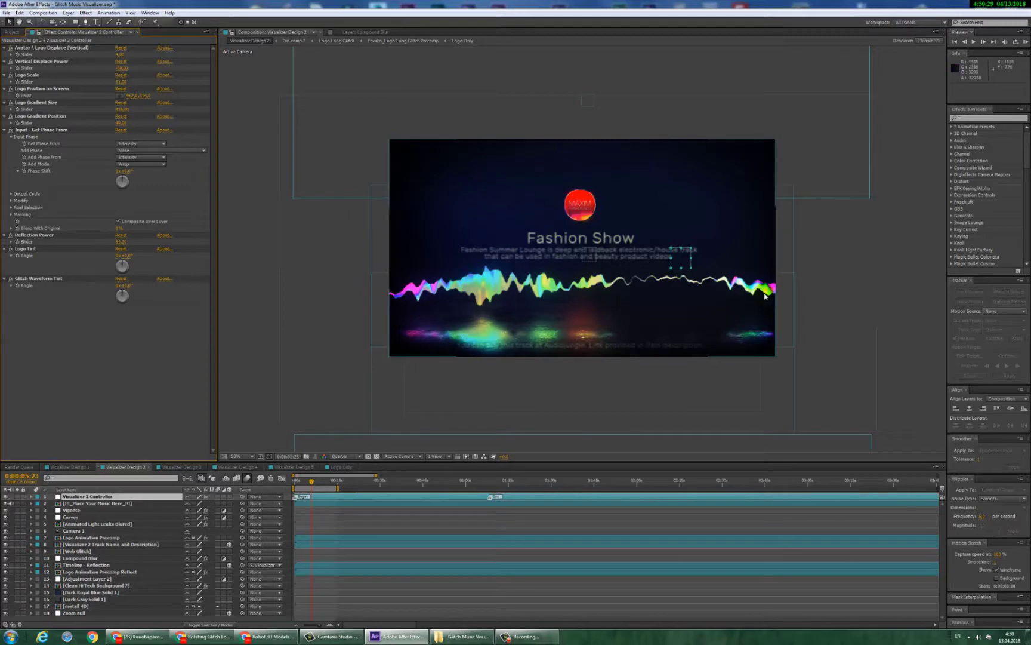
click(132, 144)
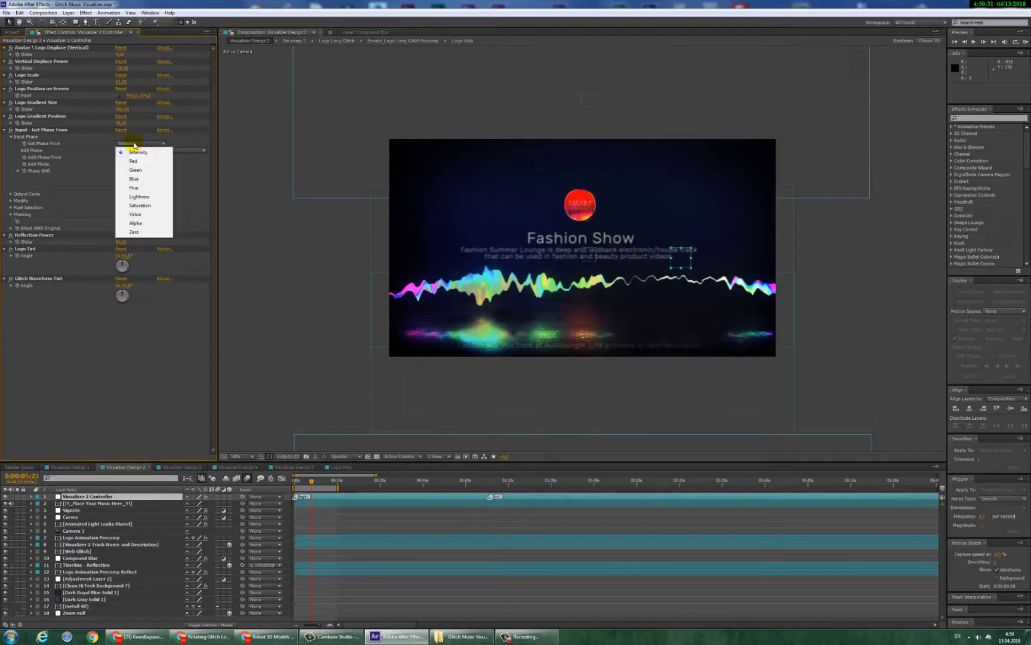
click(141, 158)
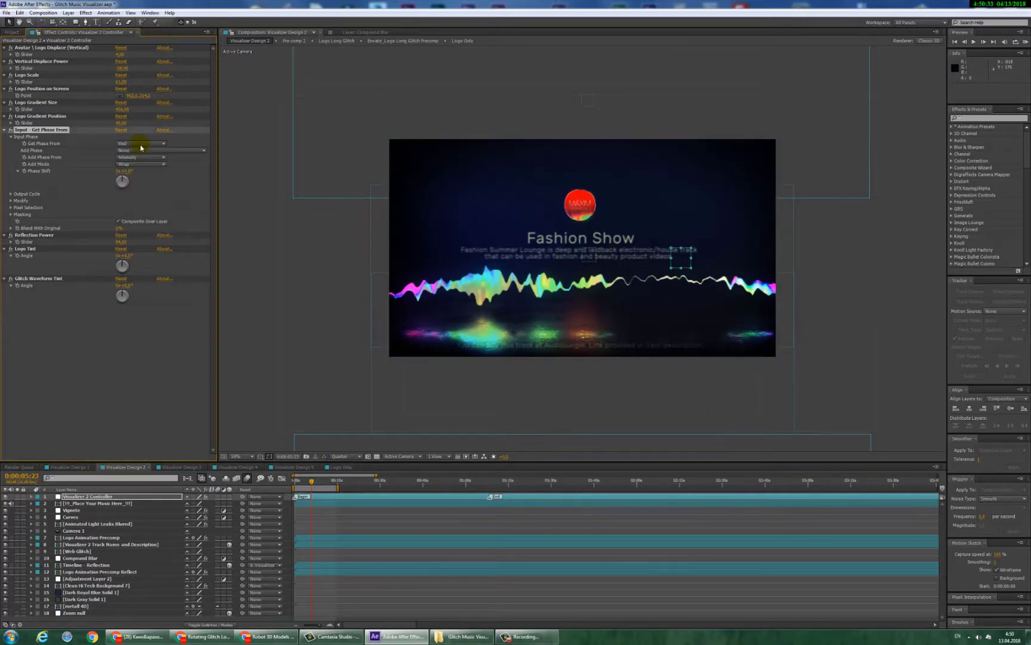
click(141, 148)
click(138, 184)
click(139, 144)
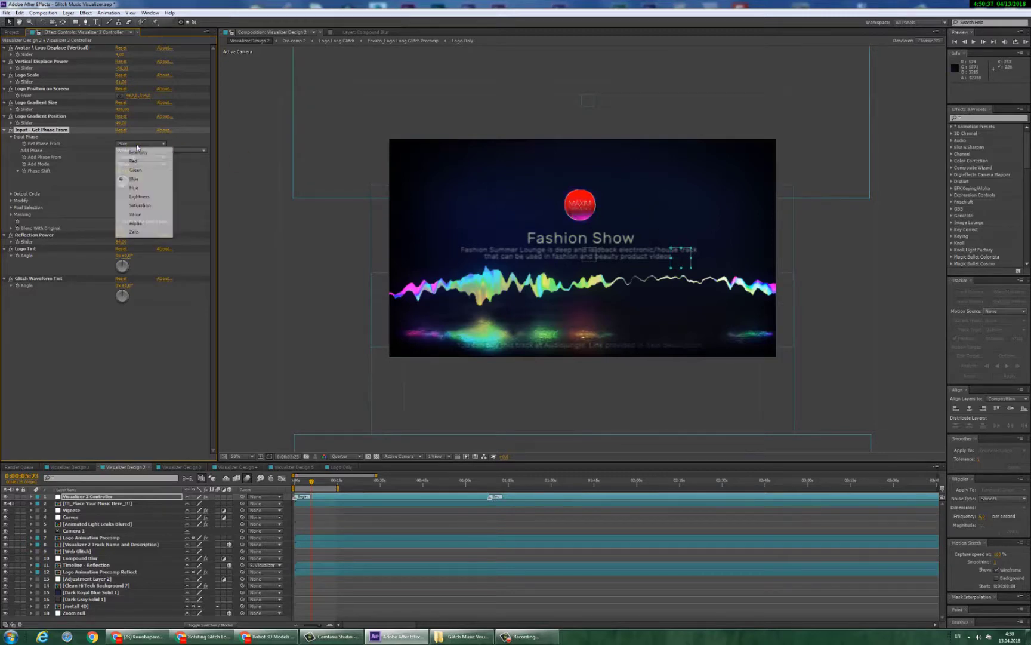
click(138, 202)
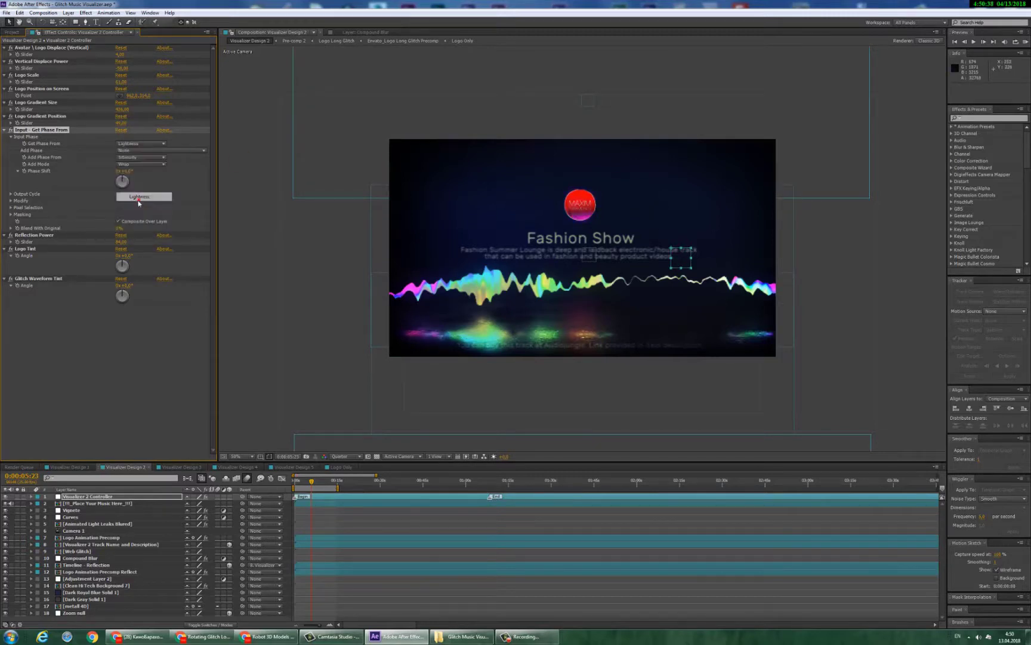
click(154, 146)
click(148, 209)
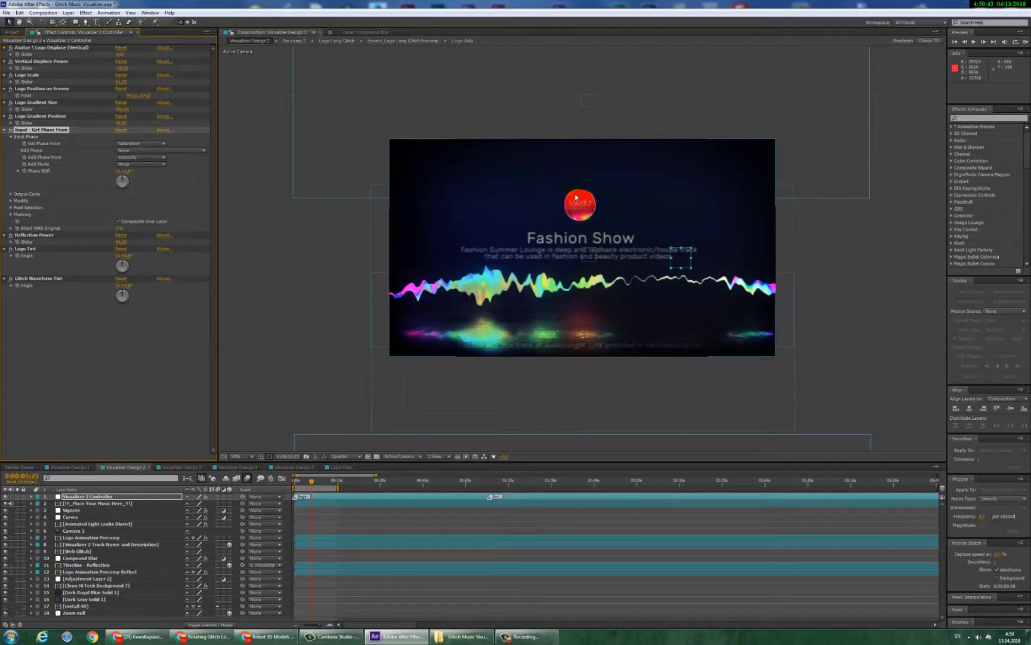
click(137, 144)
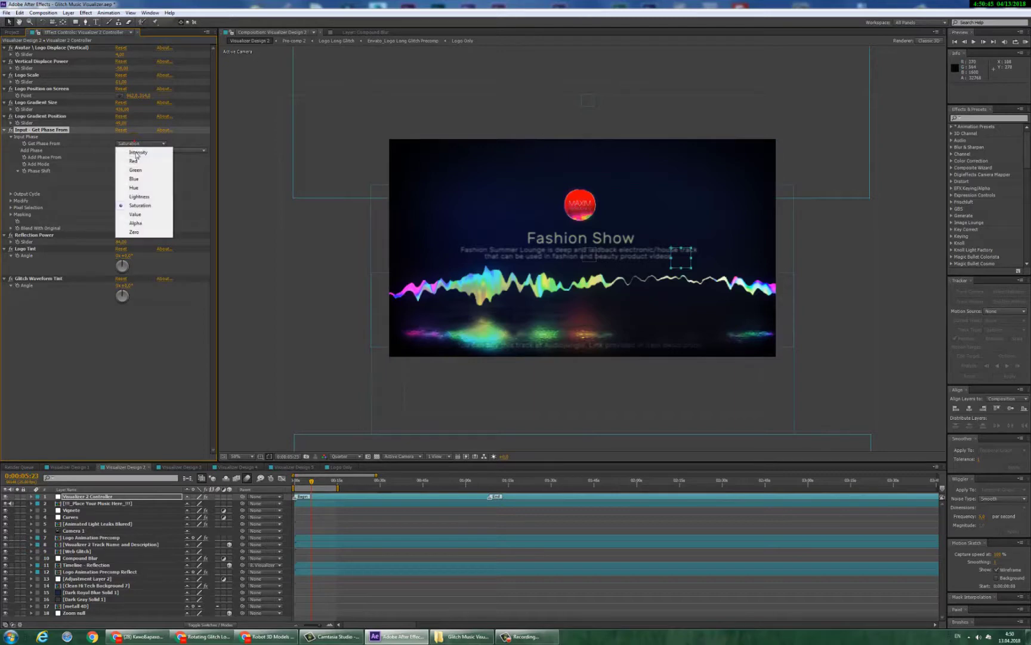
click(137, 153)
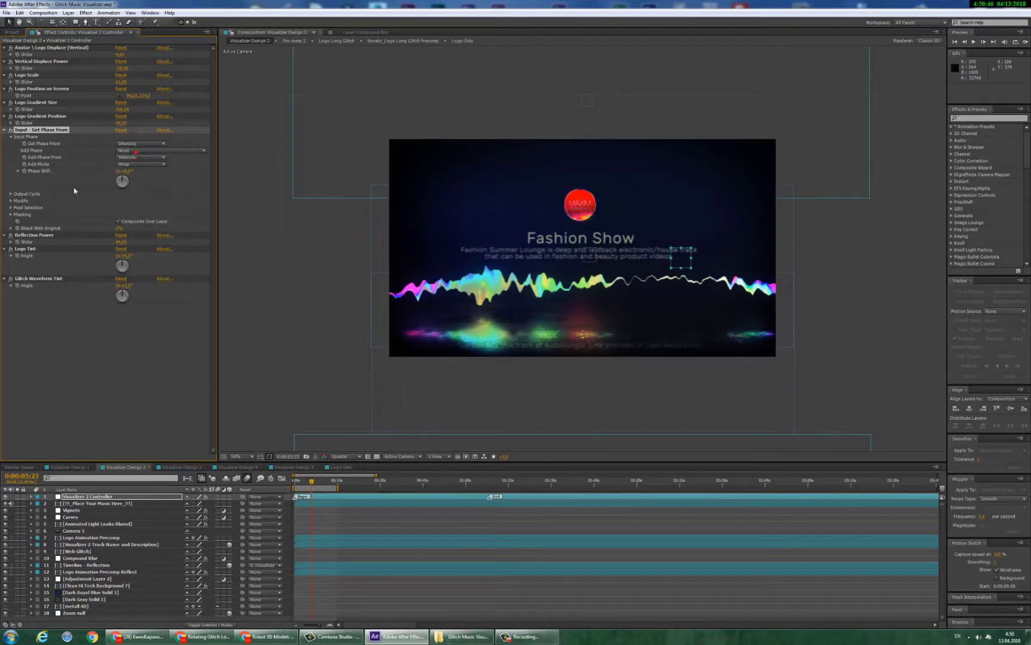
Rotate the Glitch Waveform Tint angle to recolor the waveform in green, yellow and pink tones
click(25, 279)
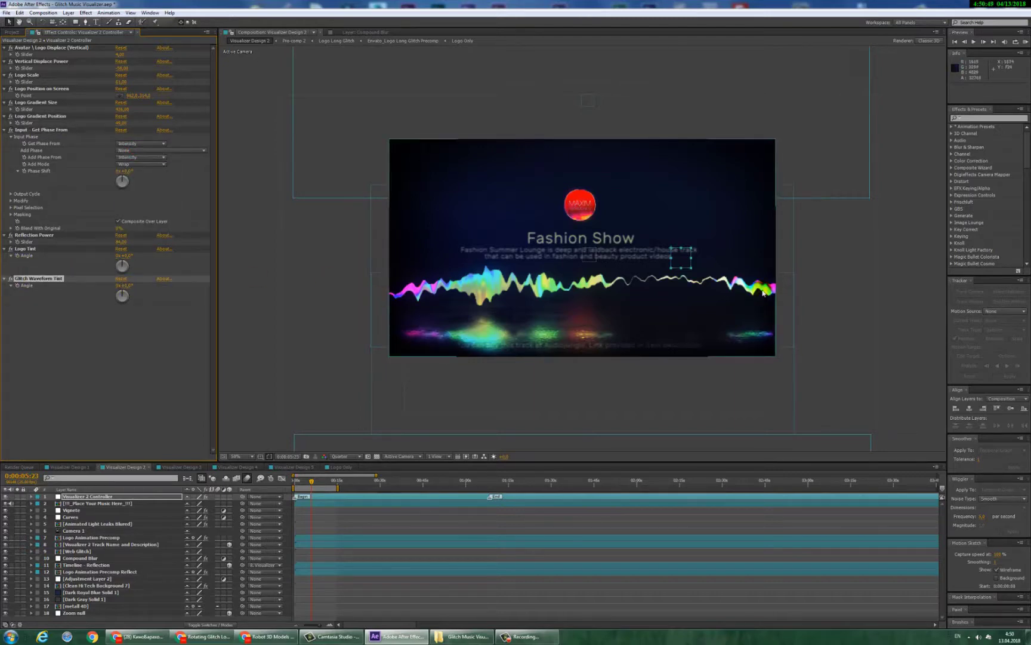
drag(127, 286, 233, 294)
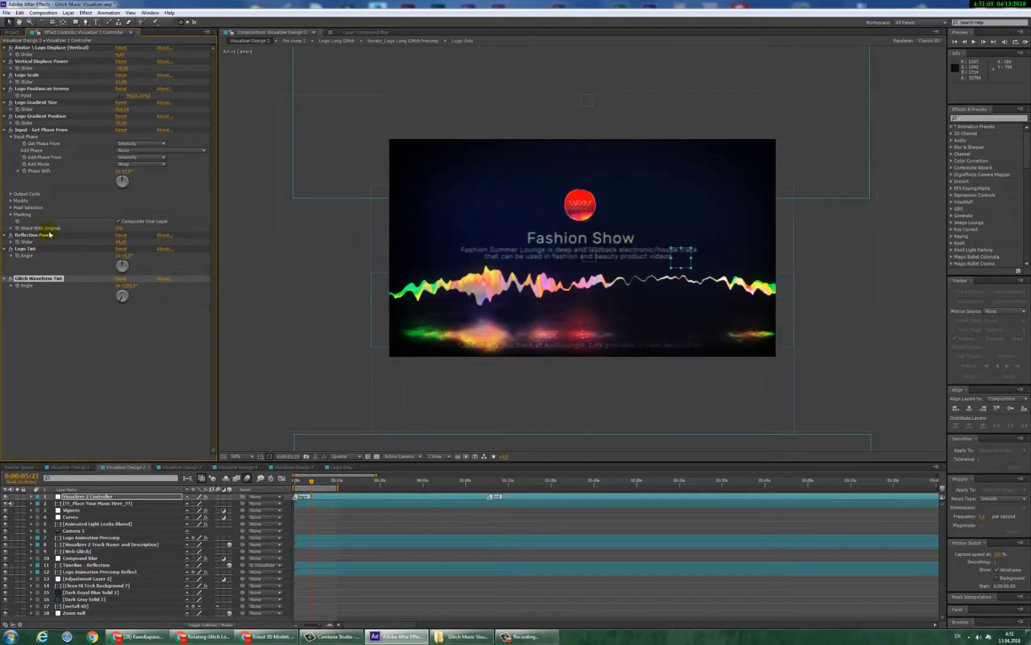
Try a Logo Tint angle that turns the red logo blue, and undo it
click(31, 248)
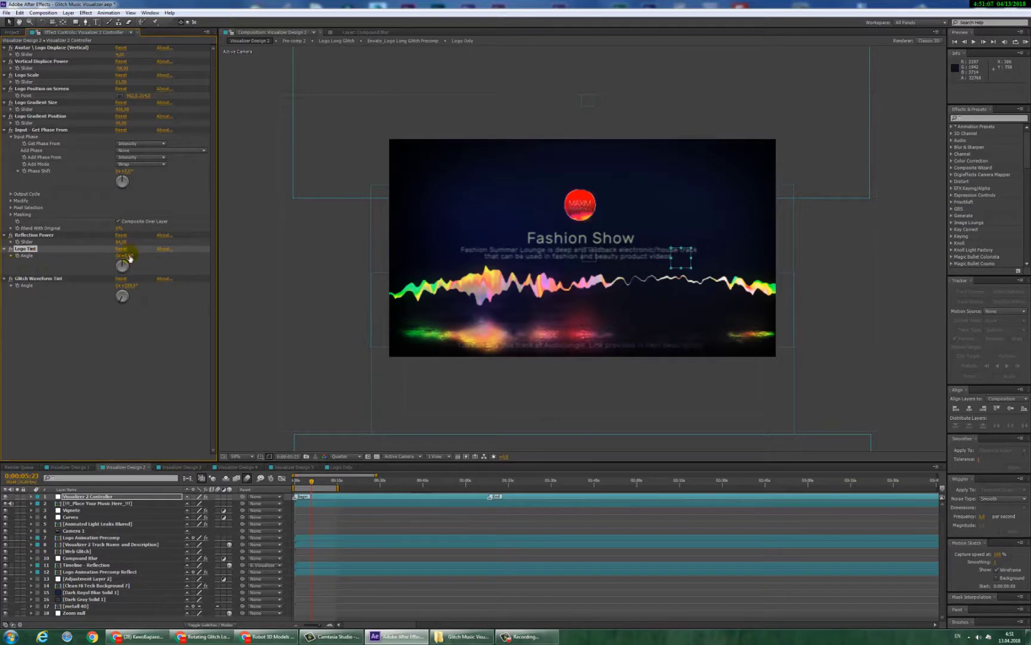
drag(141, 255, 229, 266)
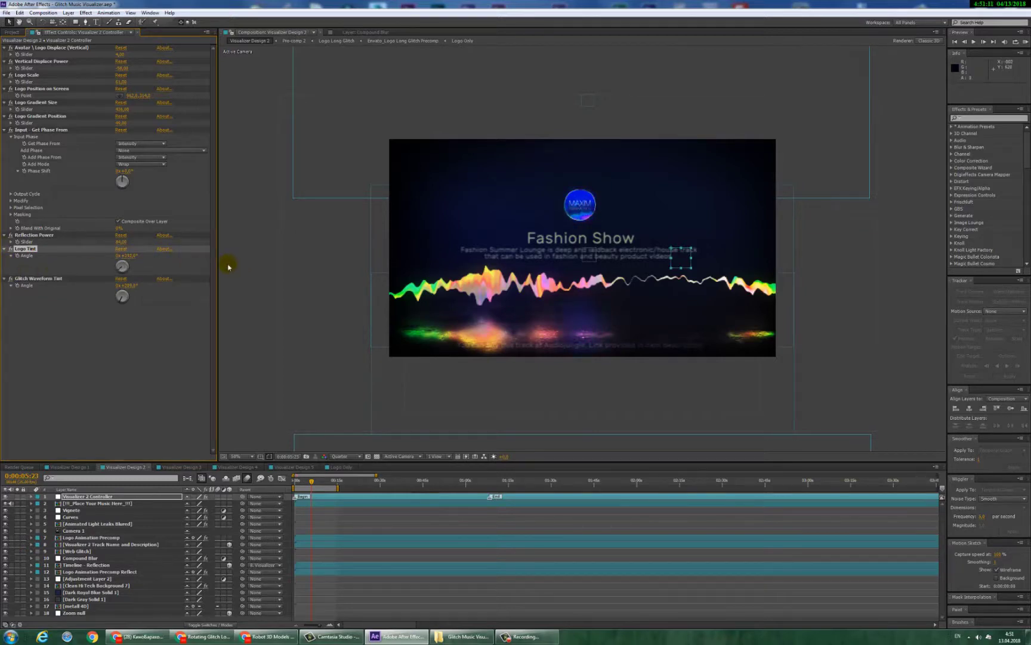
key(ctrl+z)
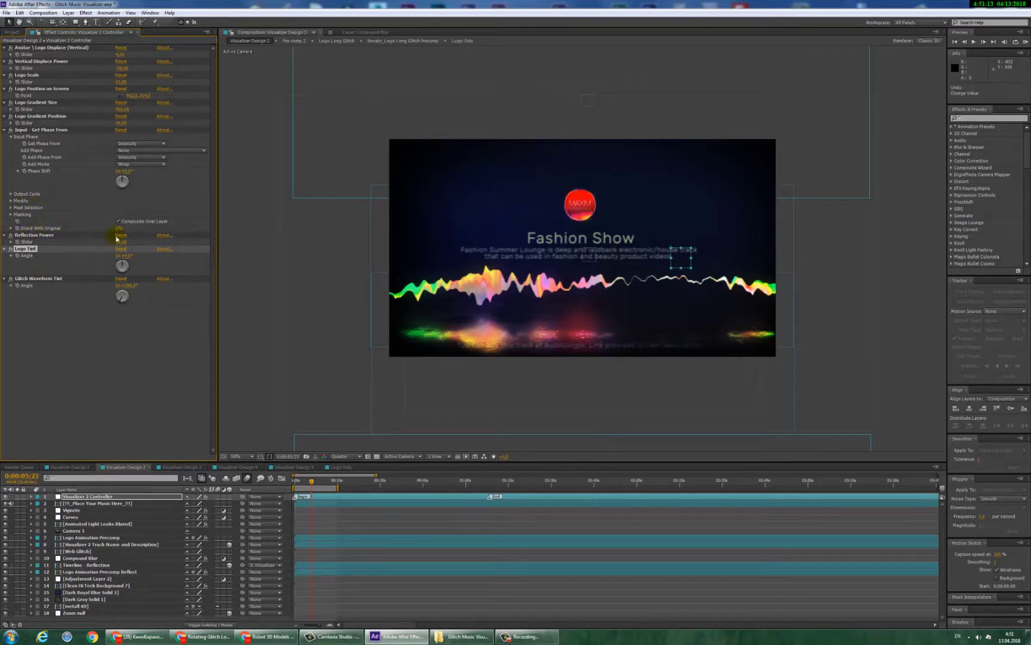
Try higher Reflection Power and Logo Scale values on the Visualizer 2 Controller, undoing each change
drag(120, 244, 226, 247)
key(ctrl+z)
drag(120, 84, 190, 84)
key(ctrl+z)
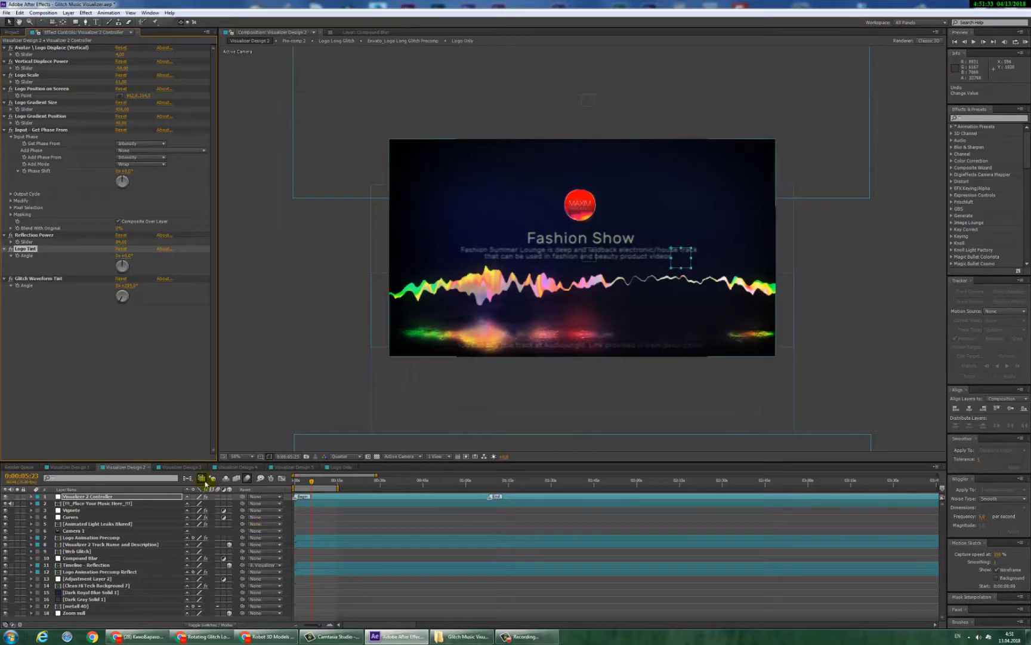
Show the Visualizer 3 Controller's effects in Visualizer Design 3, and view Visualizer Design 4 at 0:00:00:22
click(180, 467)
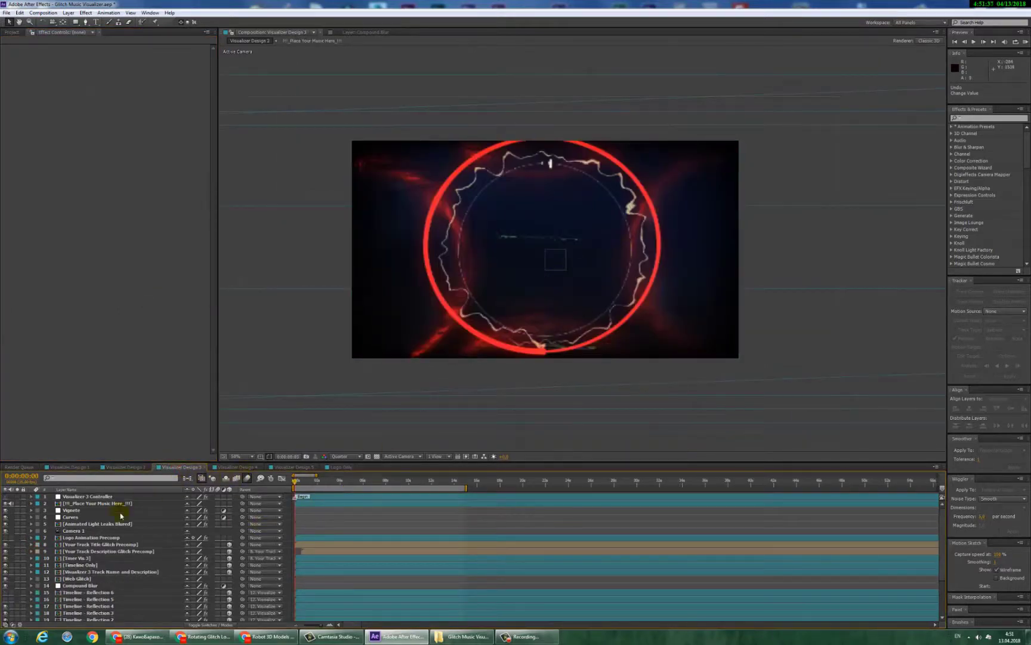
click(231, 478)
click(84, 497)
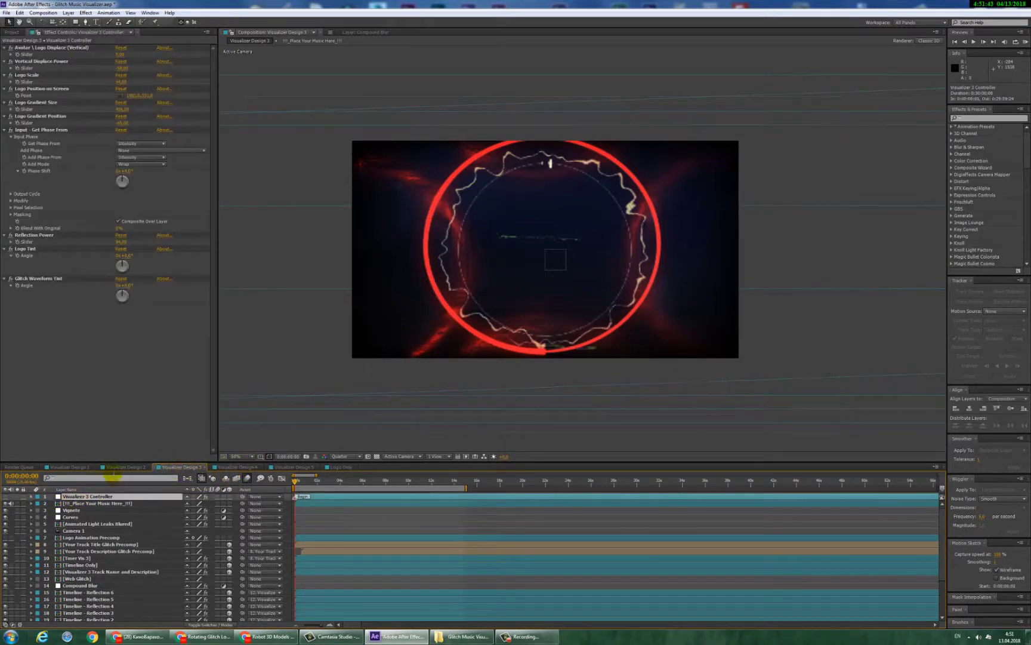
click(237, 466)
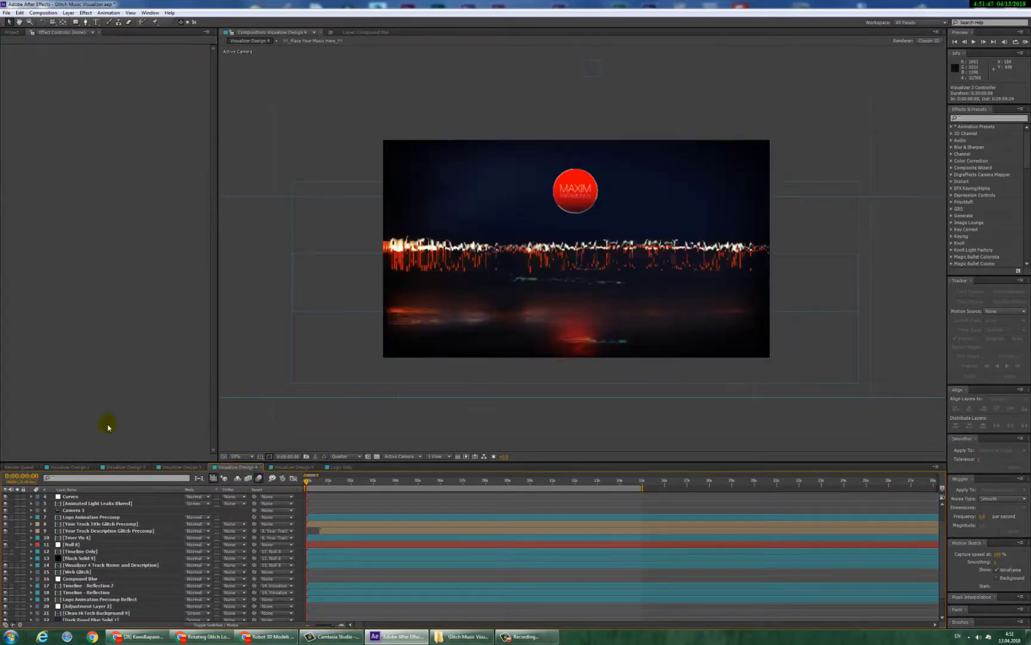
drag(315, 481, 334, 483)
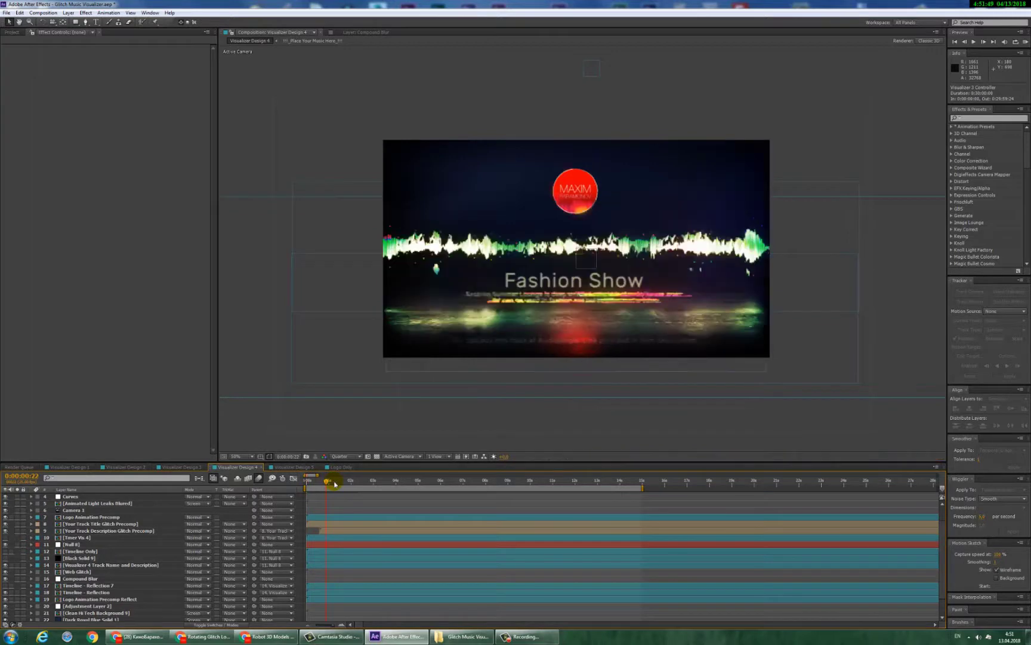
Open the Your Track Title composition from the project's Edit This folder
click(11, 32)
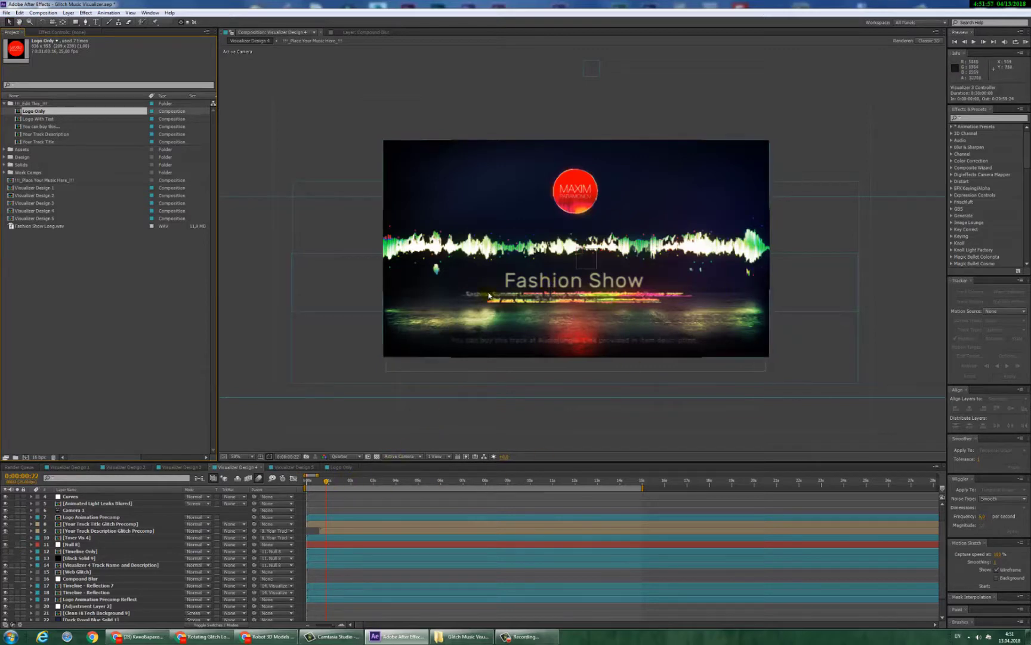
click(56, 126)
click(48, 134)
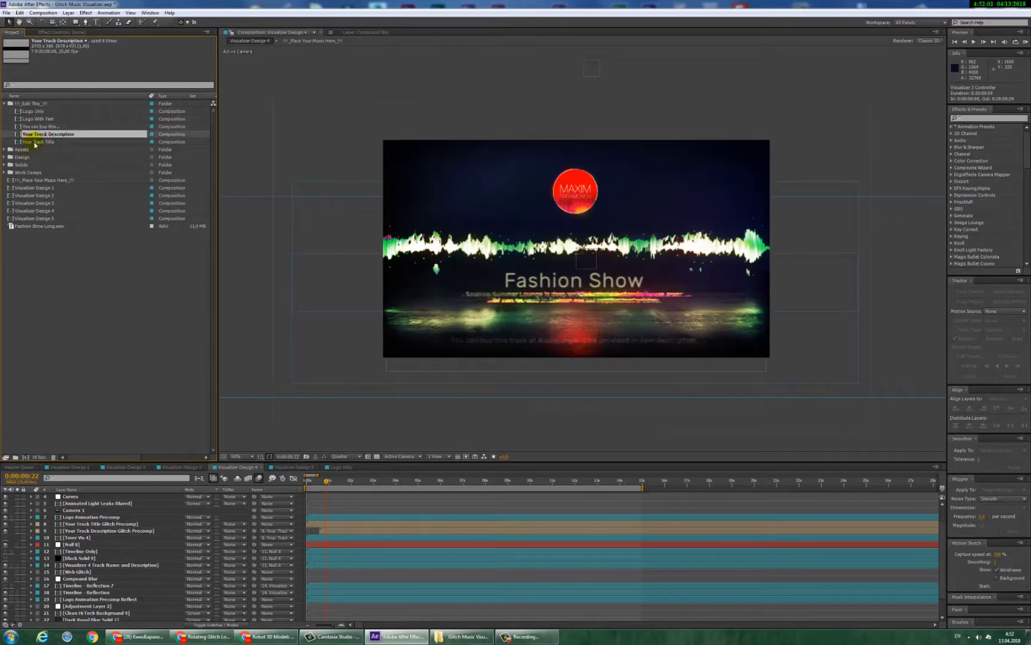
click(39, 119)
click(39, 142)
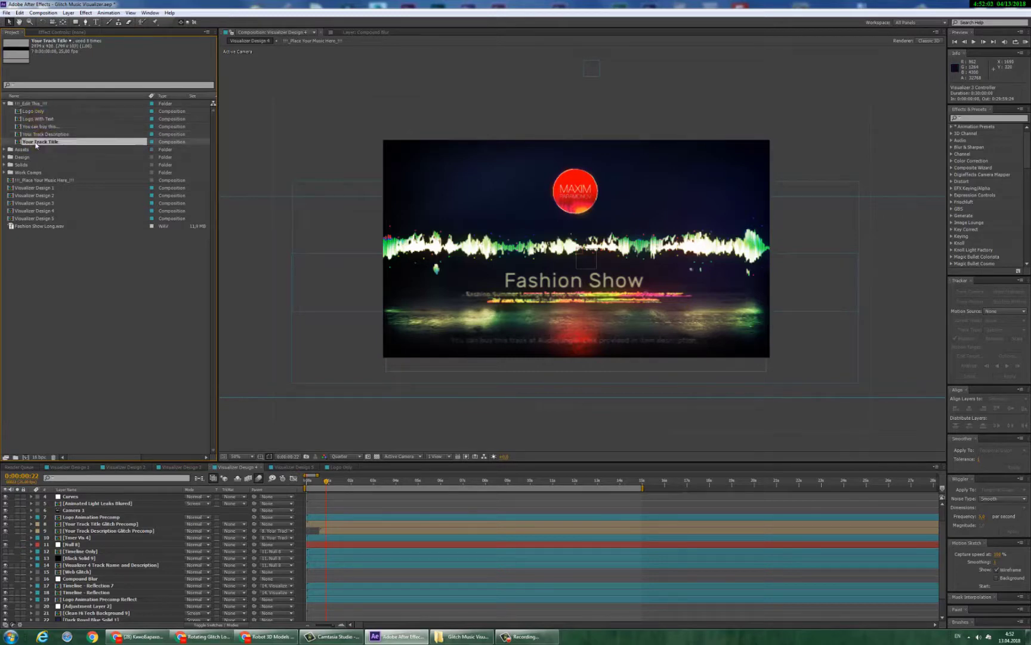
double_click(39, 142)
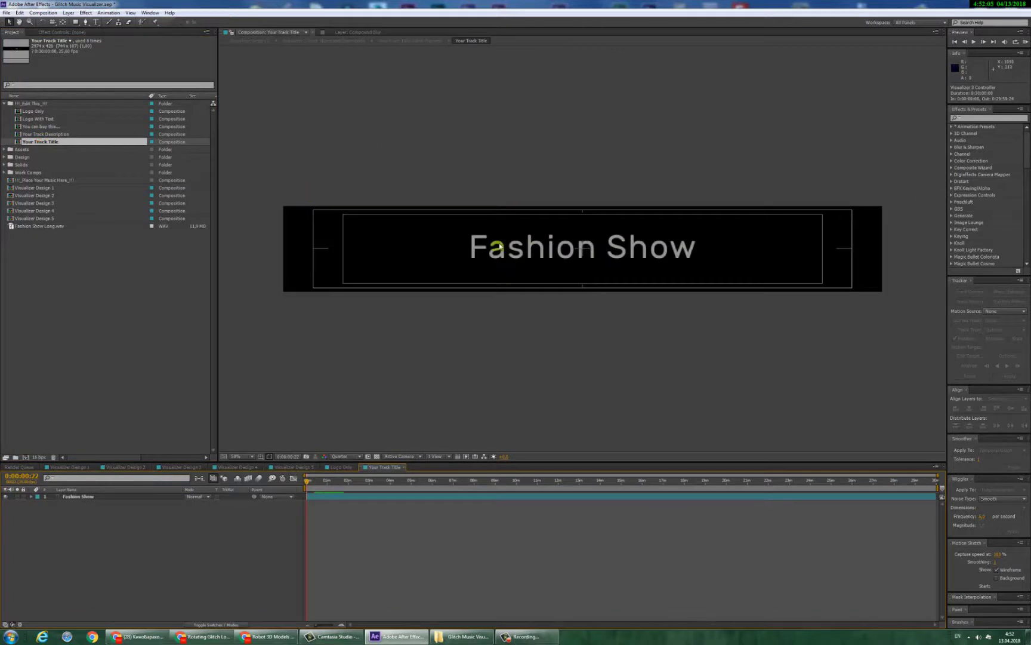
Replace the track title text with the artist's first name followed by "Theme", and check it in Visualizer Design 2
double_click(579, 248)
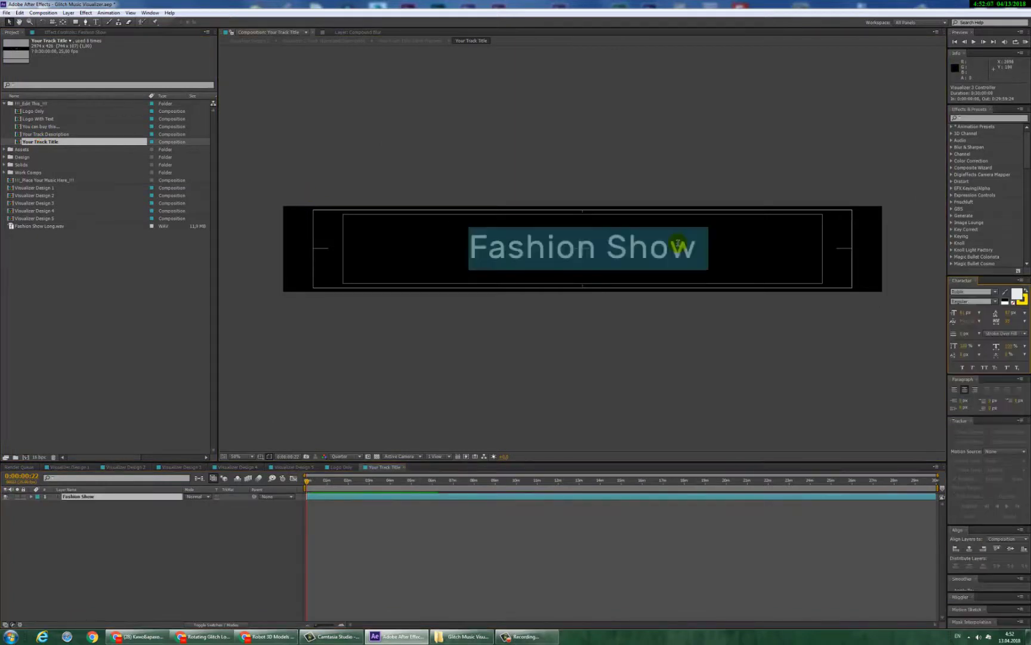
text(Ma)
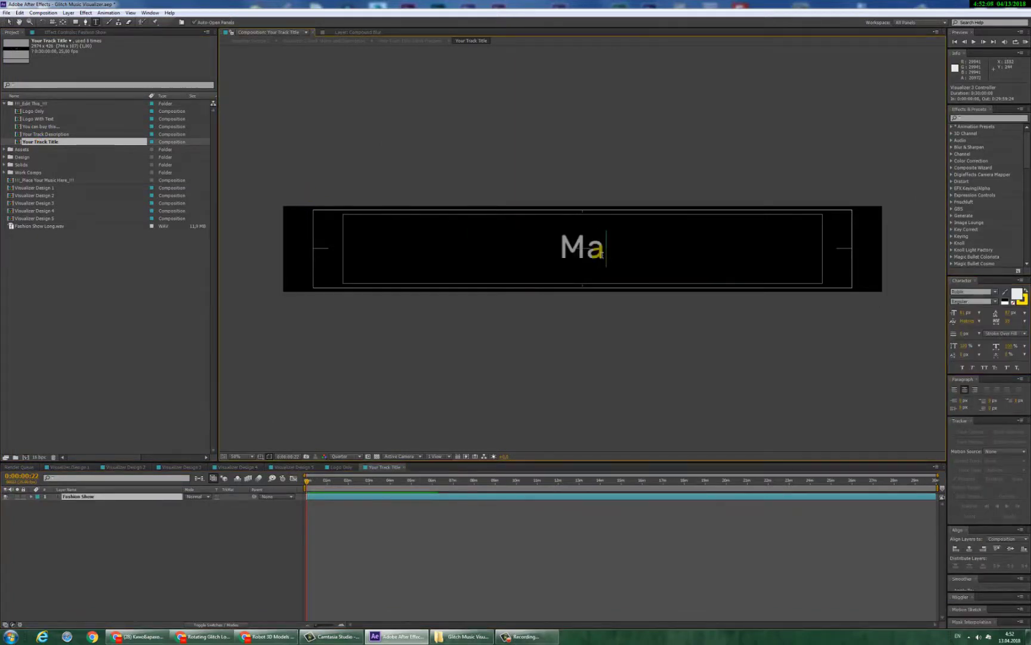
text(ksim)
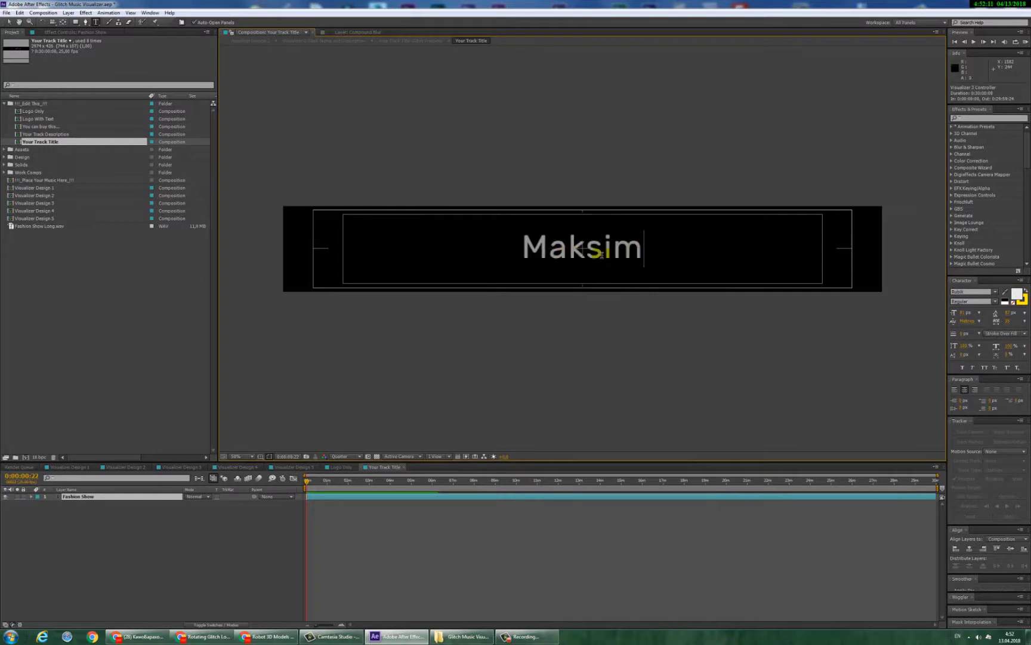
text( Theme)
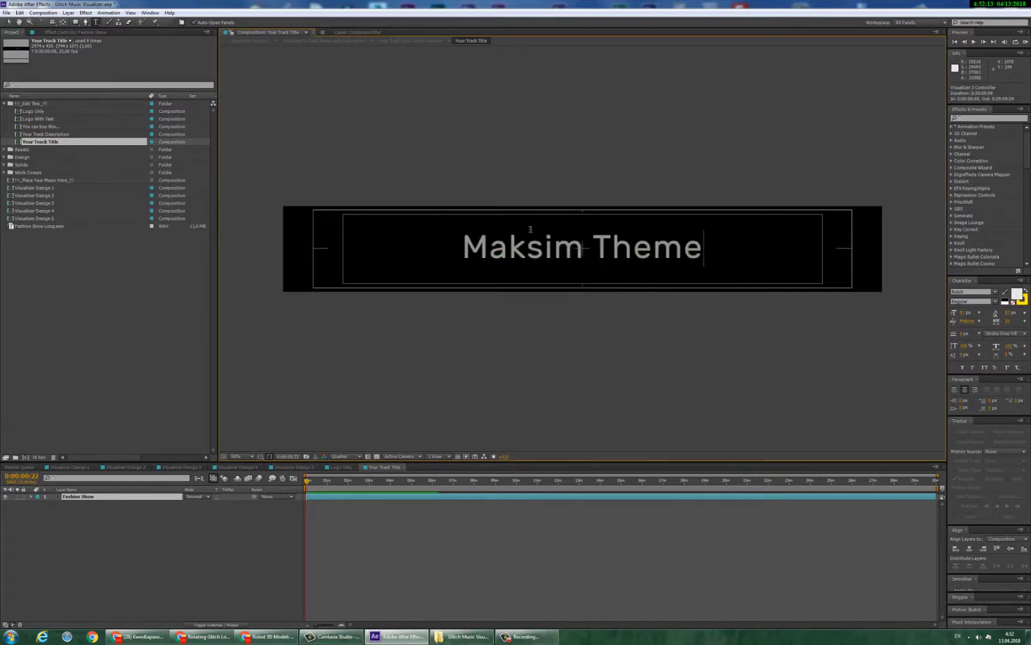
click(10, 22)
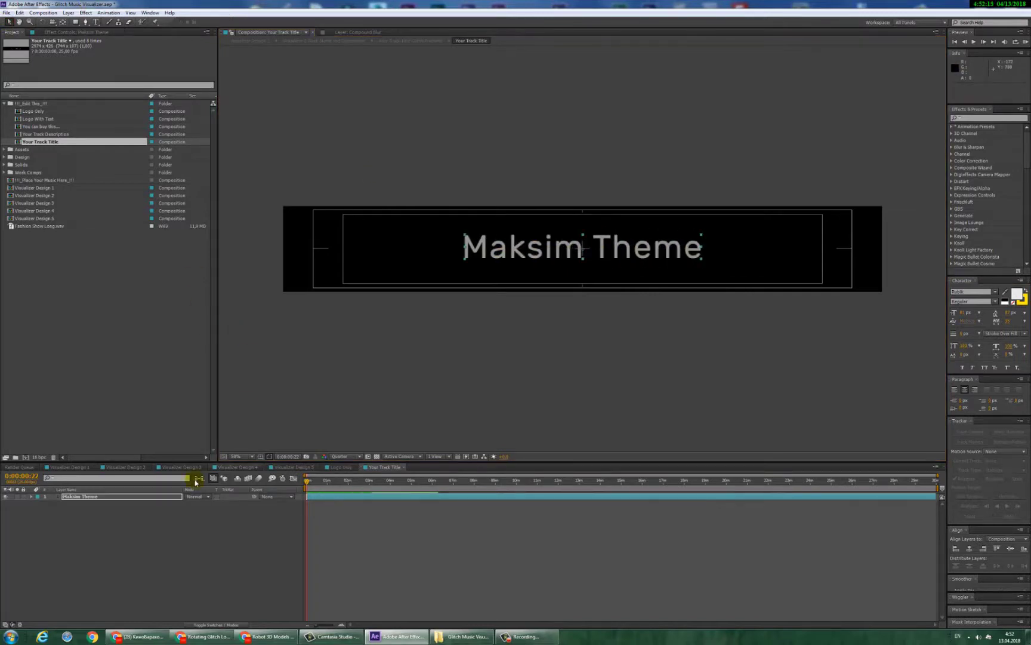
click(123, 466)
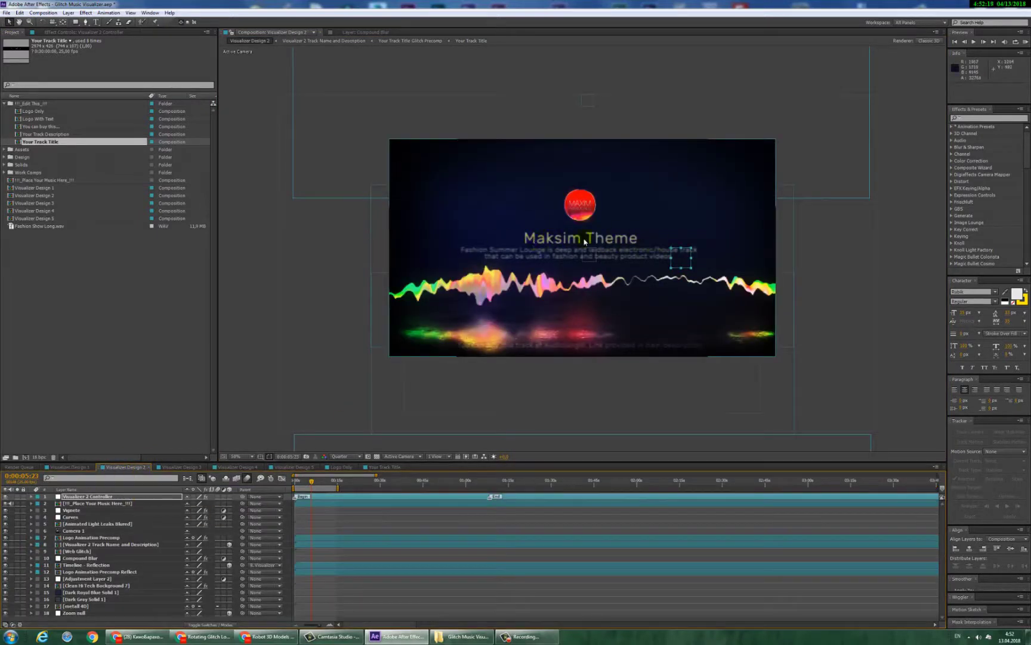
Open the Your Track Description composition and show that its description text is editable by selecting the word "that"
click(49, 140)
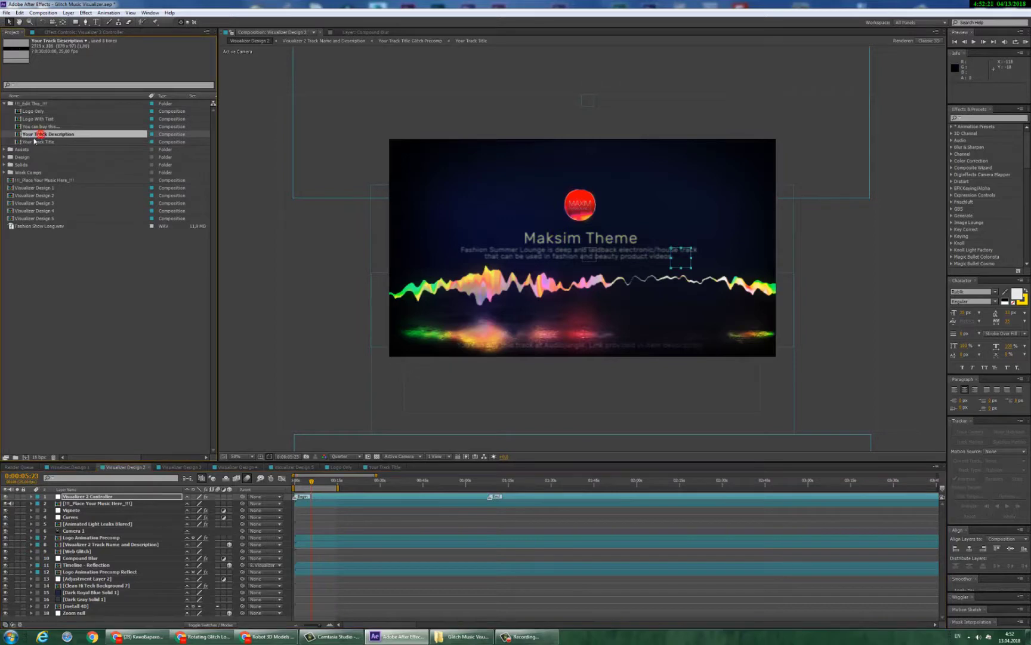
click(51, 135)
double_click(43, 136)
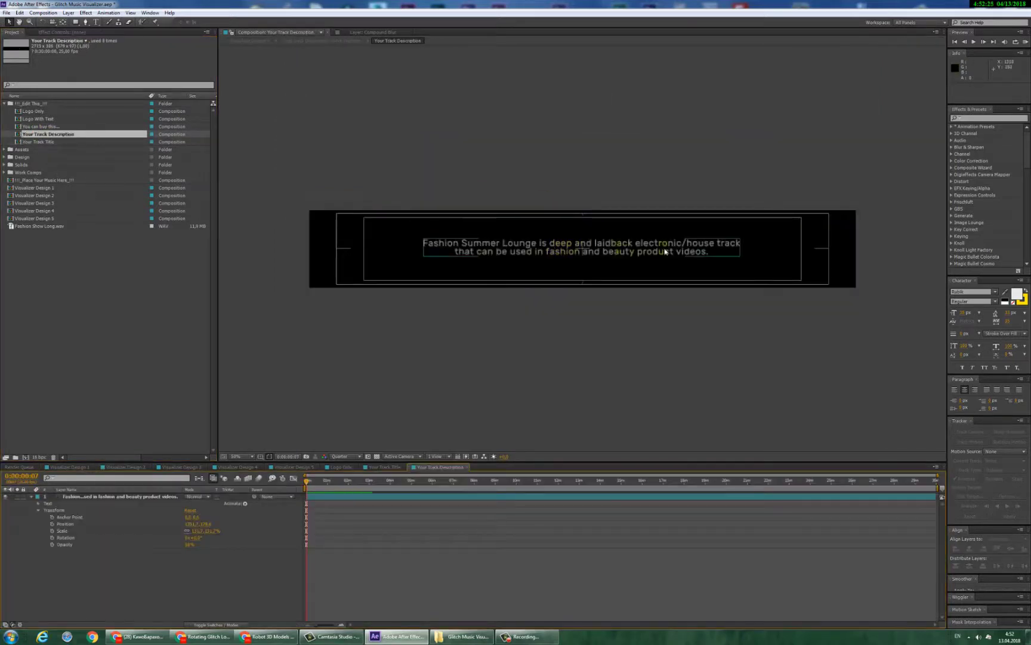
click(633, 245)
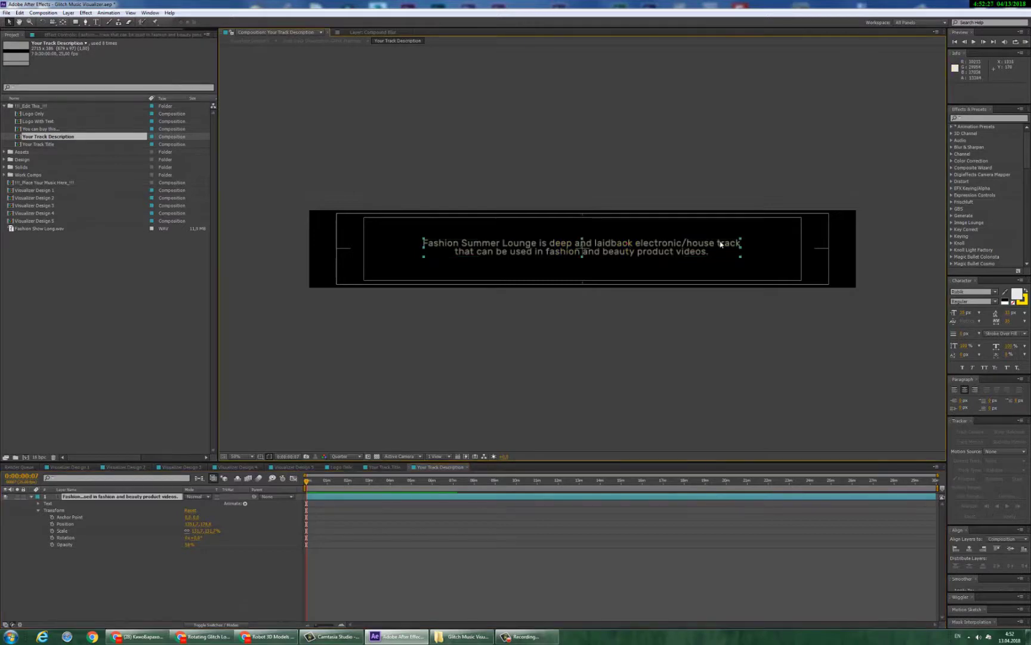
double_click(685, 251)
click(716, 245)
double_click(465, 251)
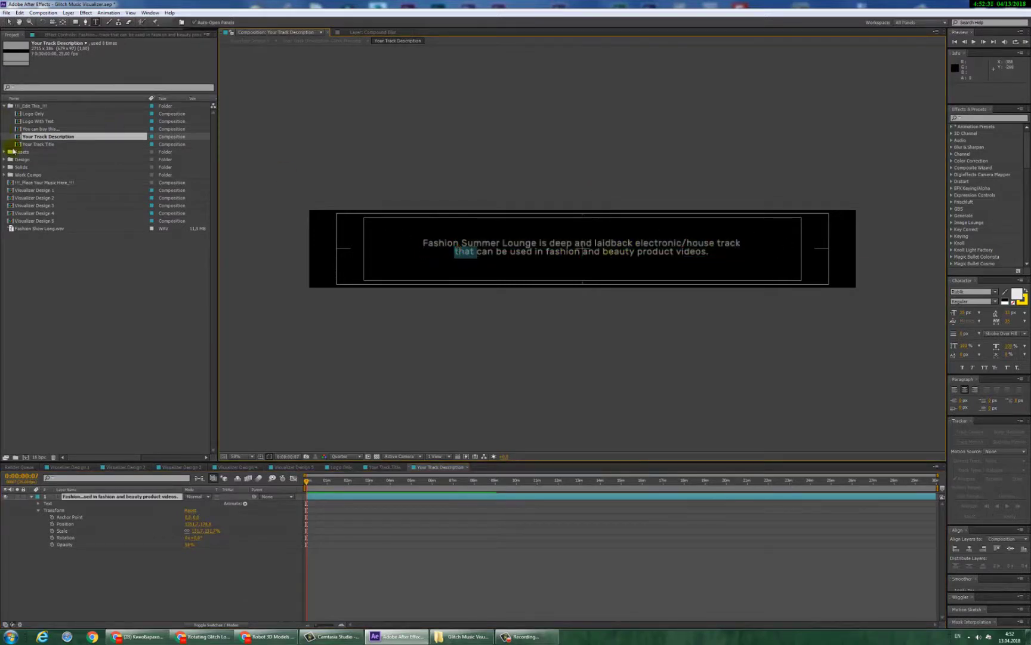
Look at the purchase notice in Visualizer Design 2 and open the You can buy this composition
click(27, 131)
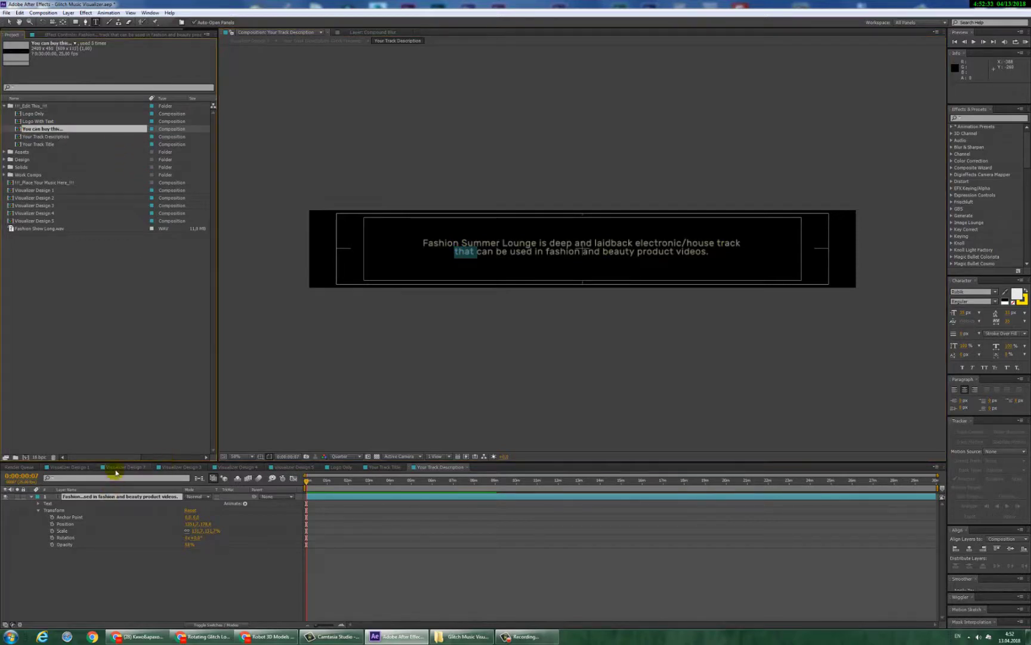
click(125, 467)
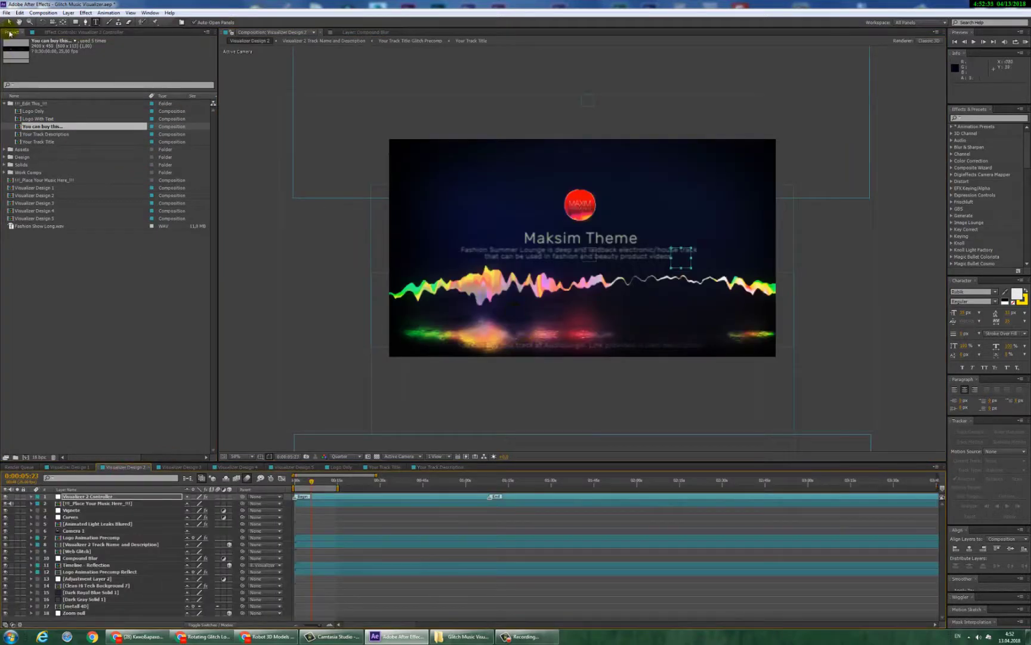
key(v)
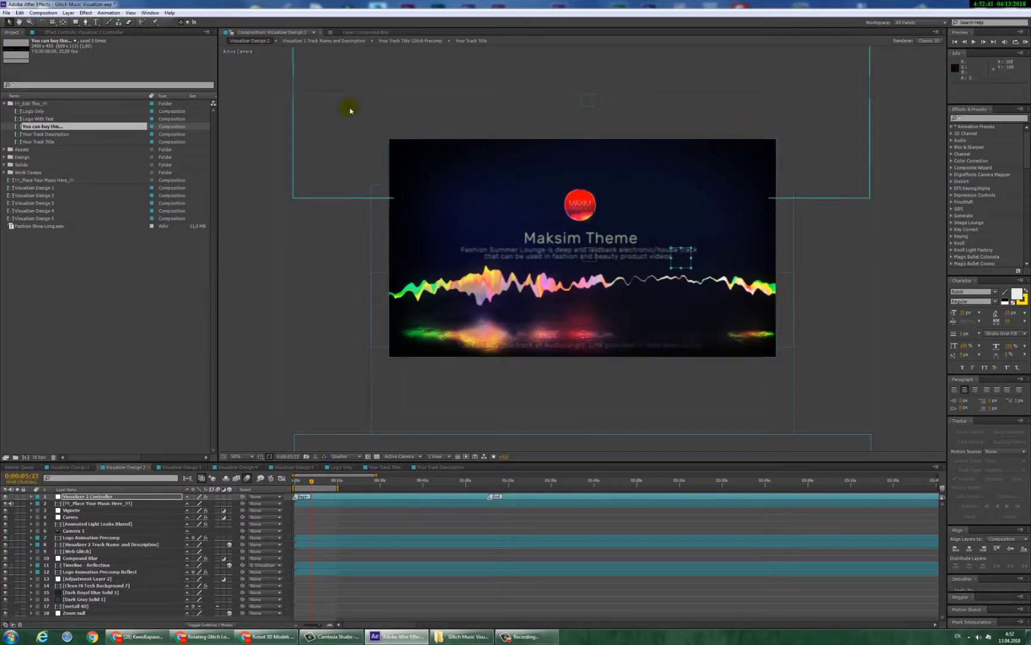
double_click(29, 127)
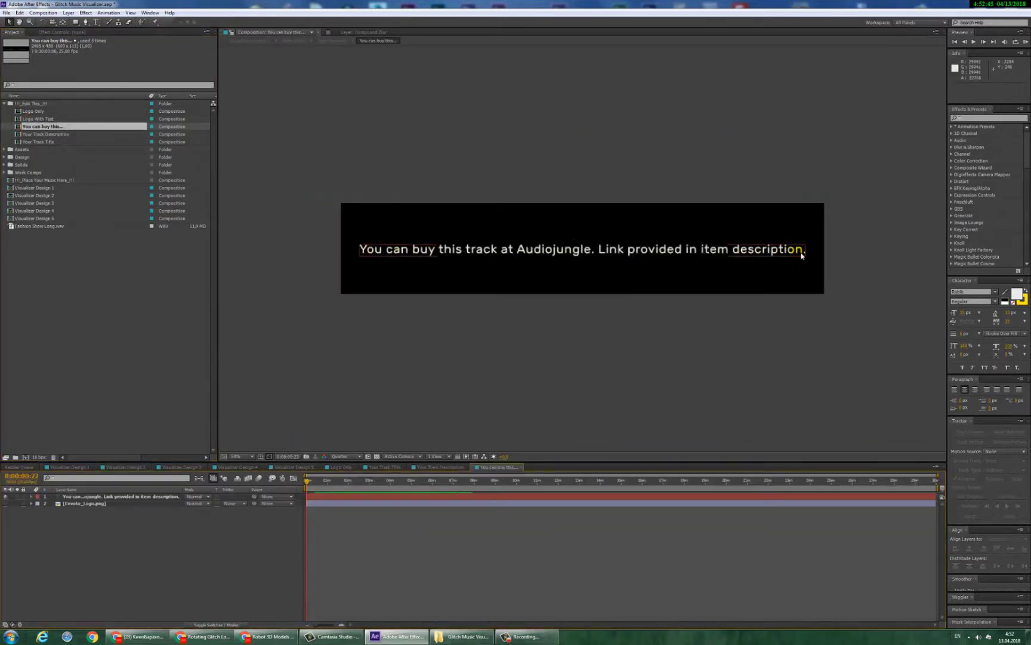
View the Logo With Text composition and compare it with the logo in Visualizer Design 1
double_click(32, 119)
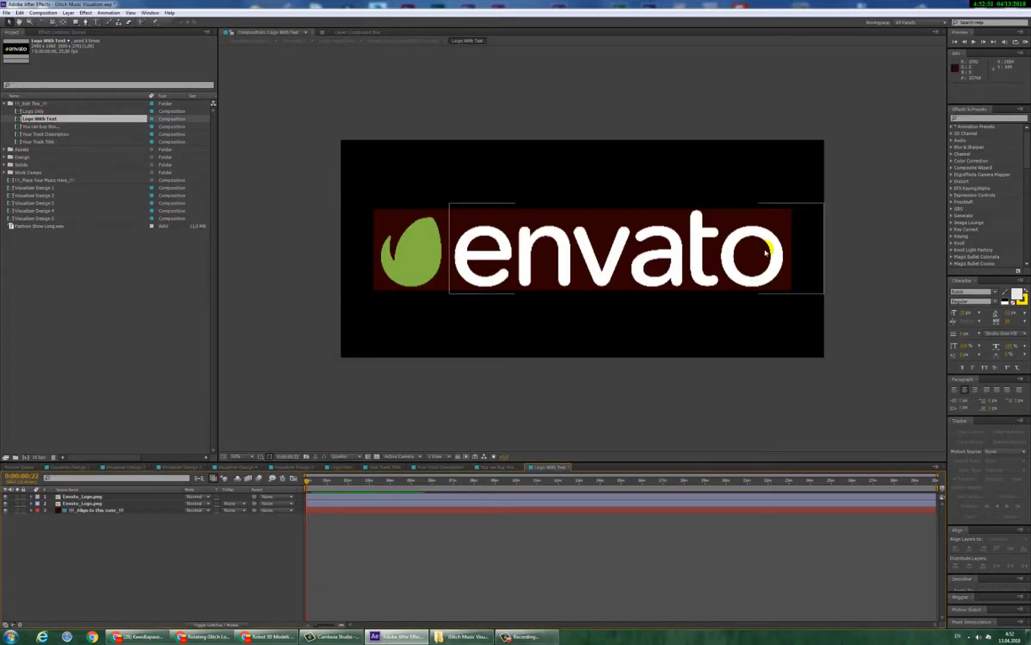
click(70, 466)
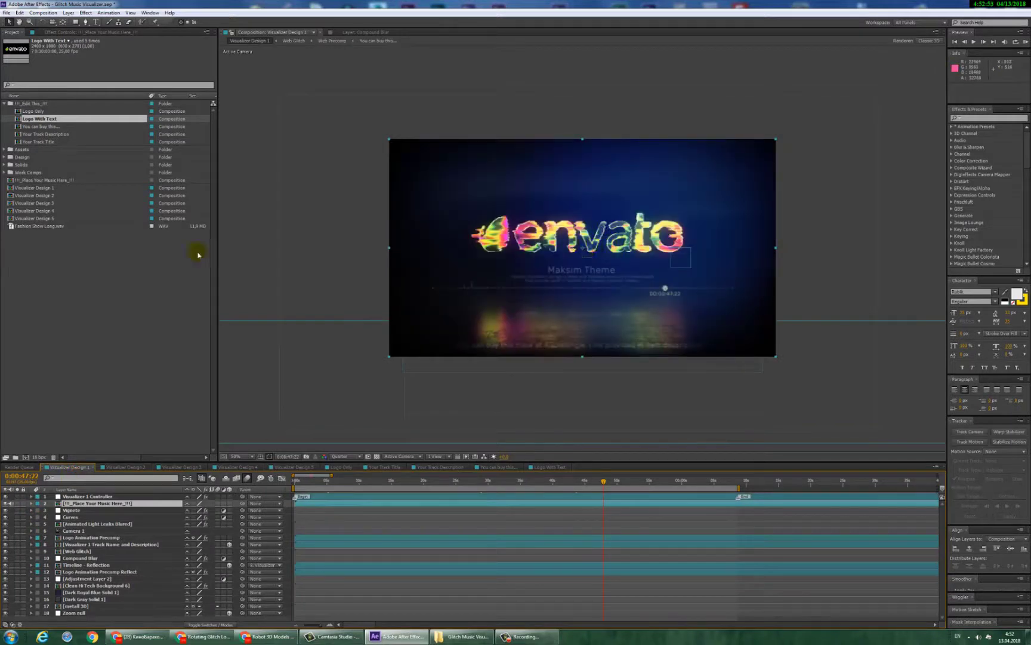
double_click(42, 118)
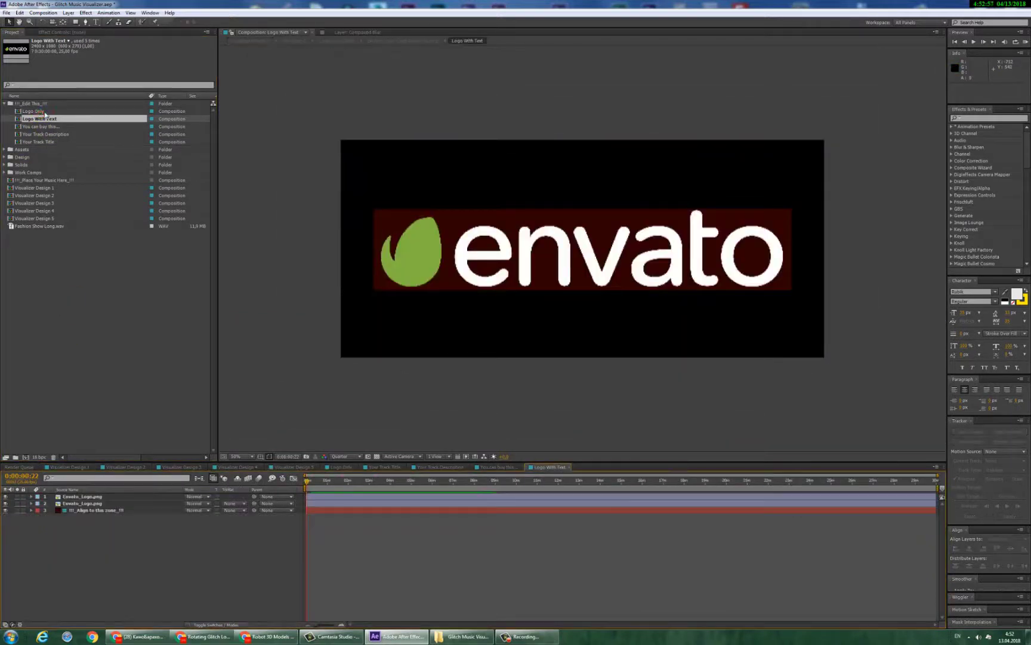
In Logo Only, try showing the Envato logo instead of the avatar layers, restore the avatar, and collapse the Edit This folder
double_click(39, 111)
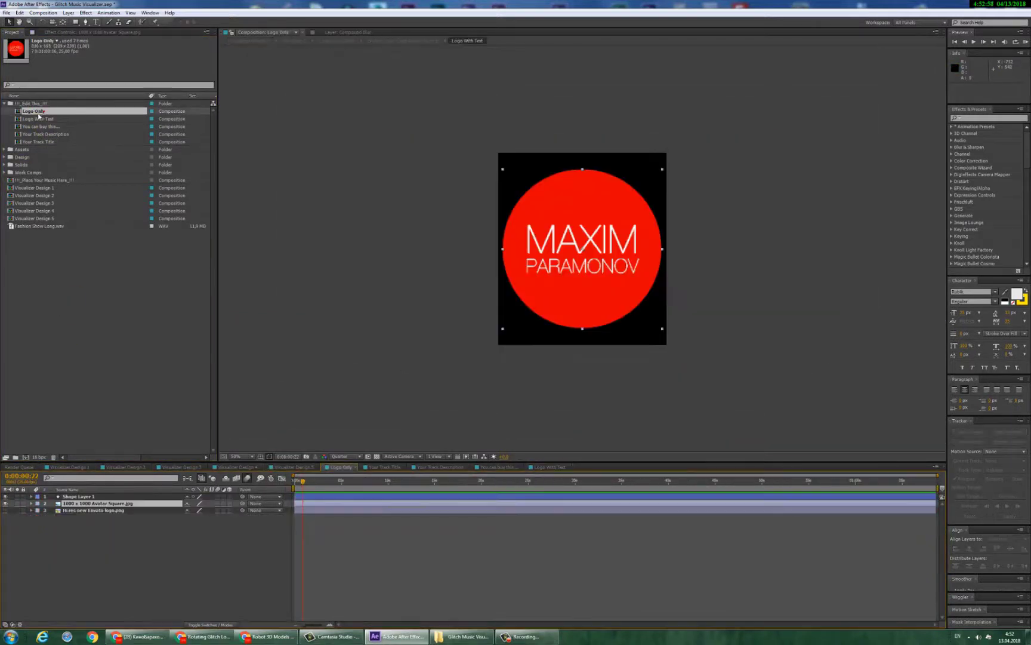
click(6, 505)
click(6, 497)
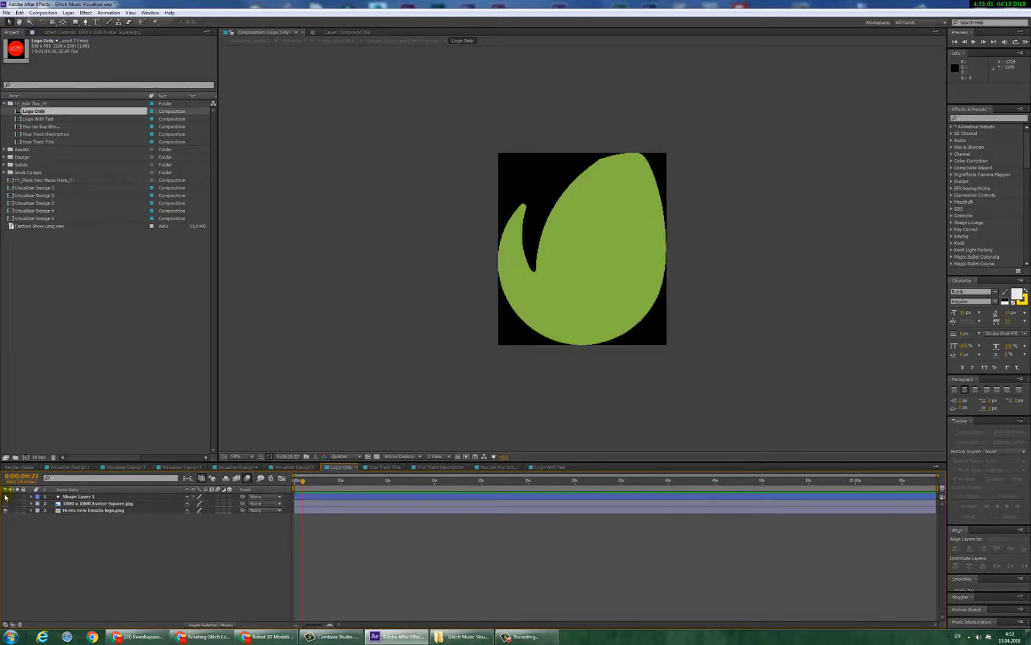
click(5, 510)
click(5, 503)
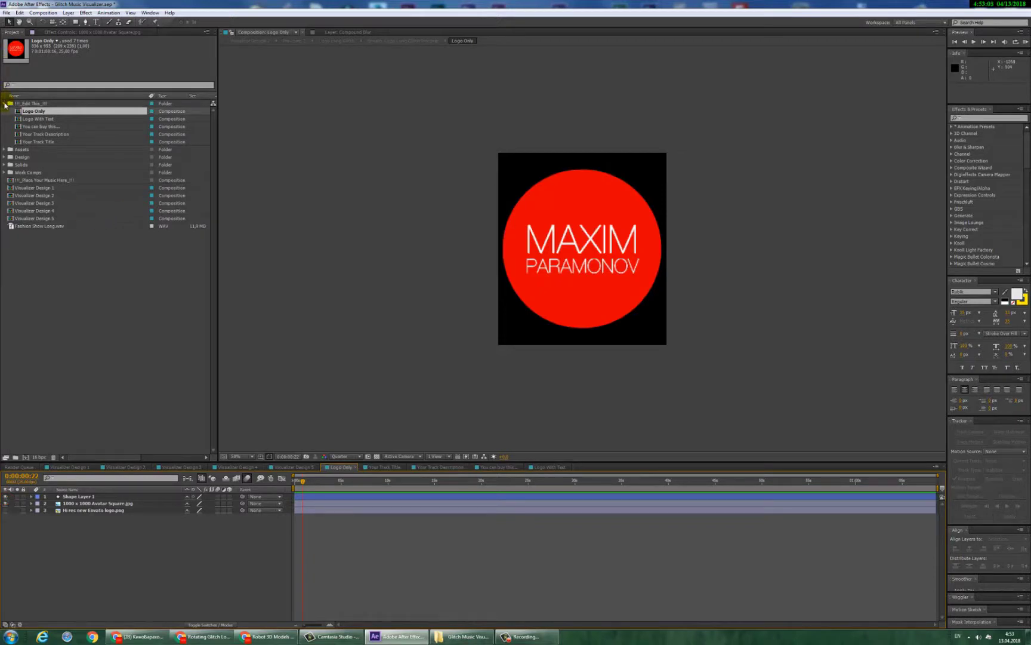
click(5, 104)
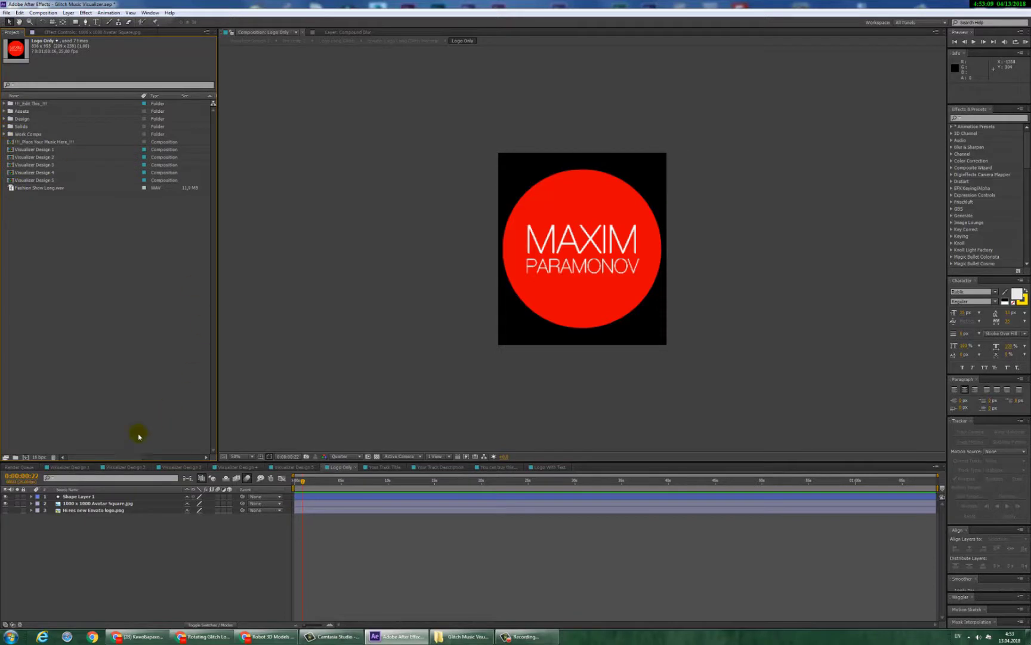
In Visualizer Design 2, hide and show the Timeline - Reflection layer, and select the Logo Animation Precomp Reflect layer
click(131, 469)
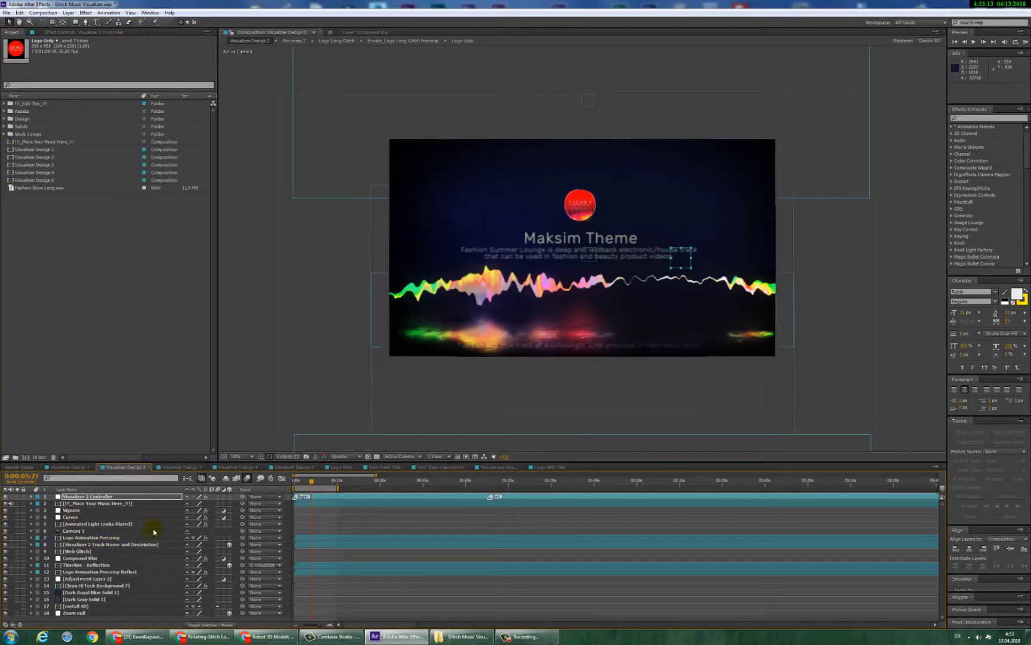
click(112, 564)
click(6, 565)
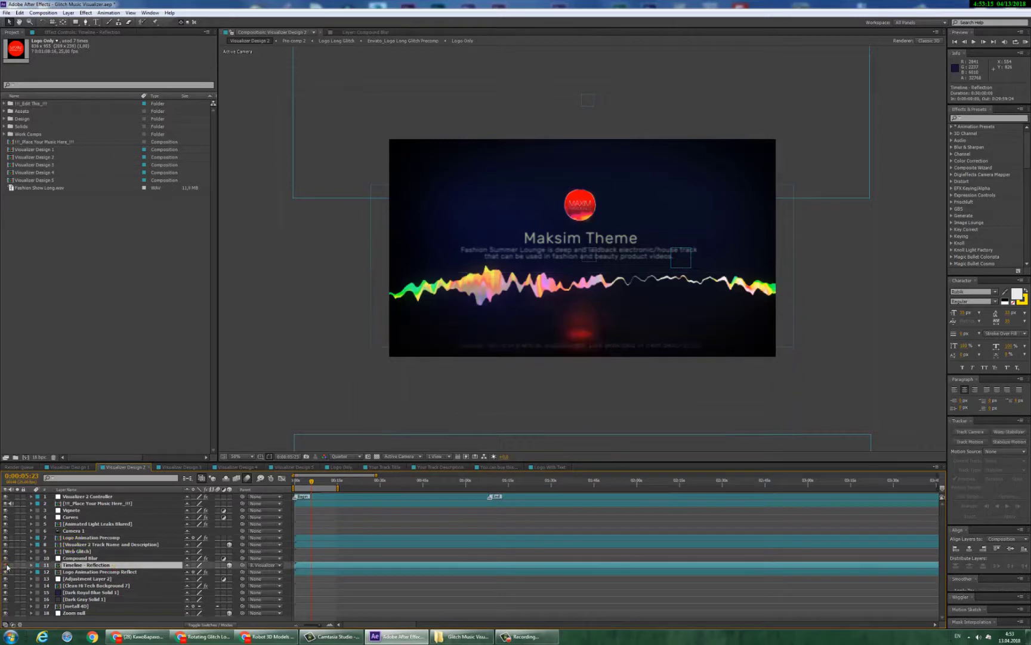
click(6, 564)
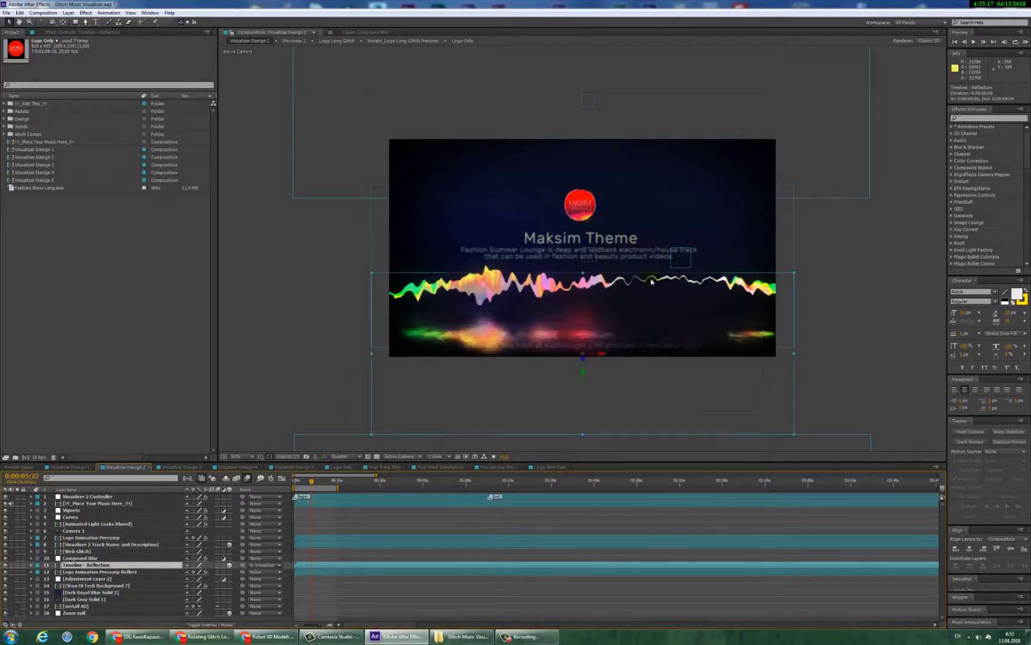
click(169, 572)
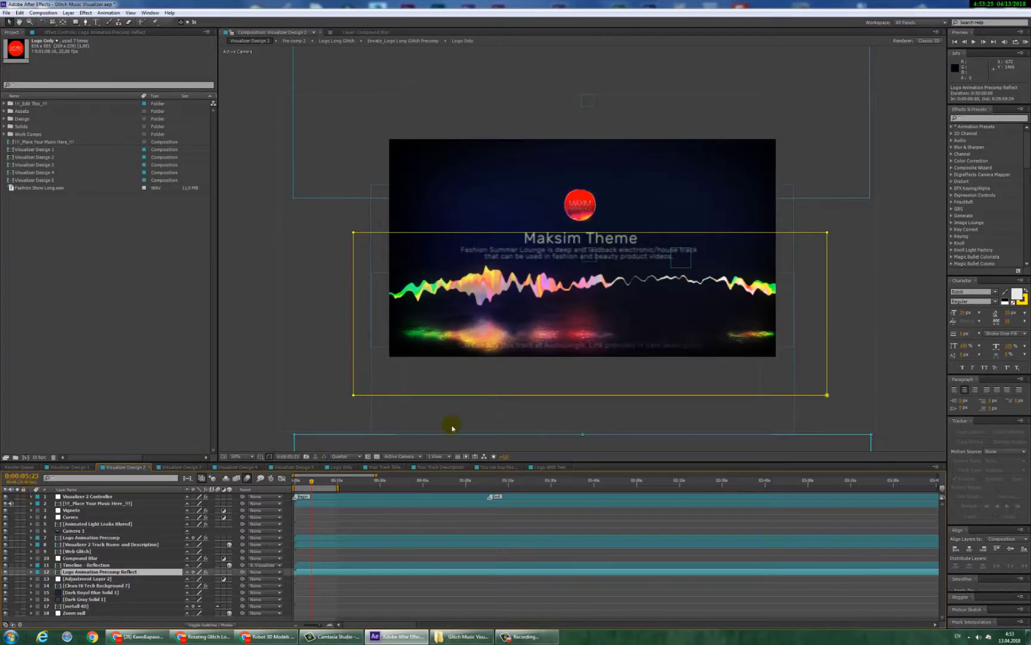
Close the Logo With Text, You can buy this, Your Track Description, Your Track Title and Logo Only compositions
click(518, 467)
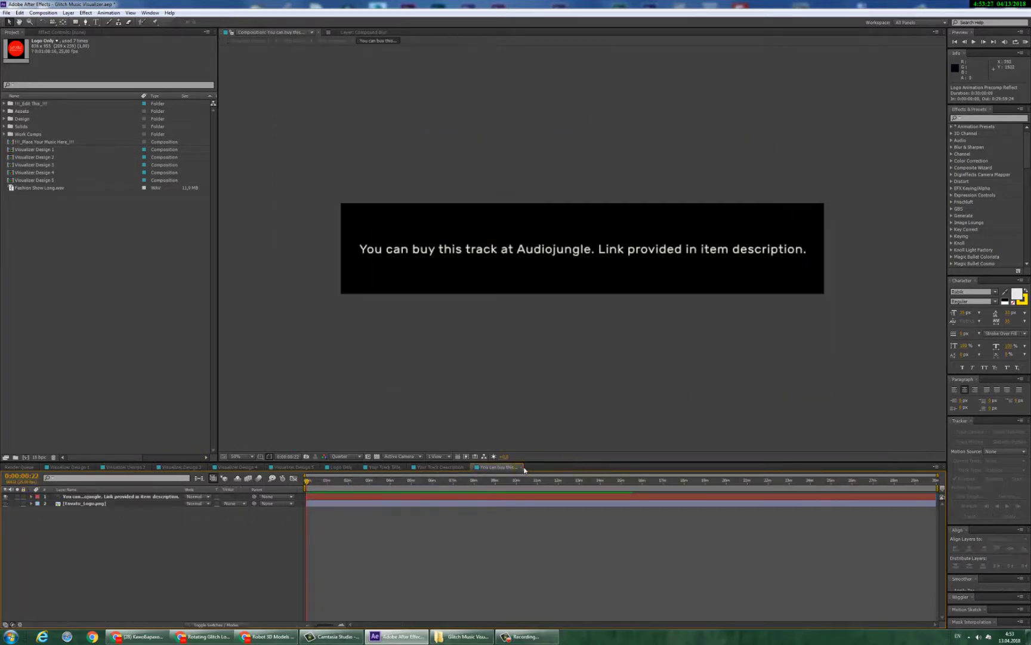
click(522, 468)
click(467, 467)
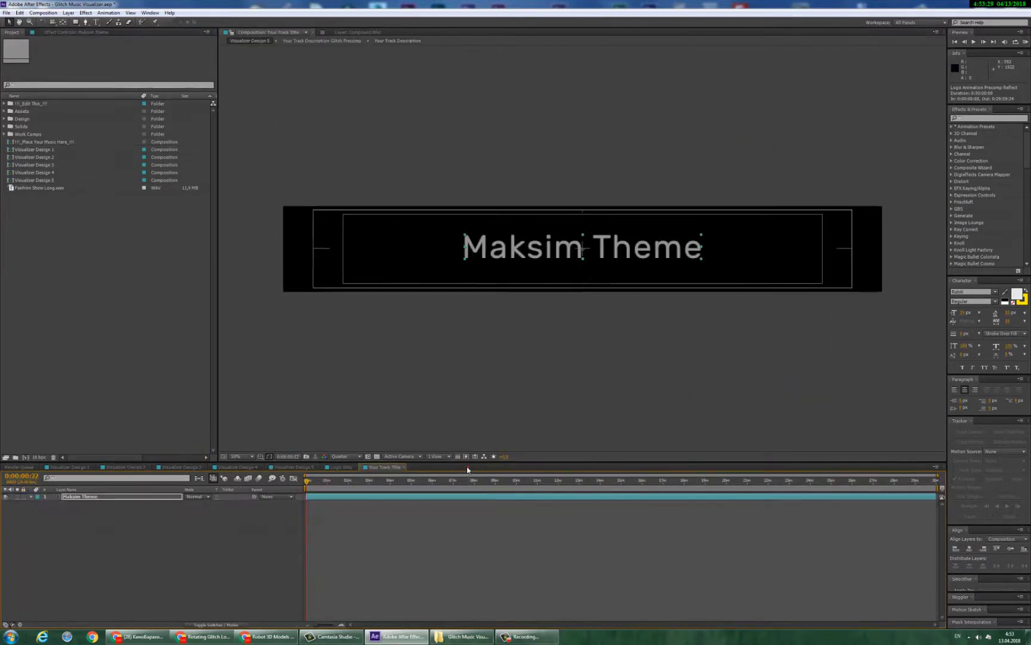
click(402, 469)
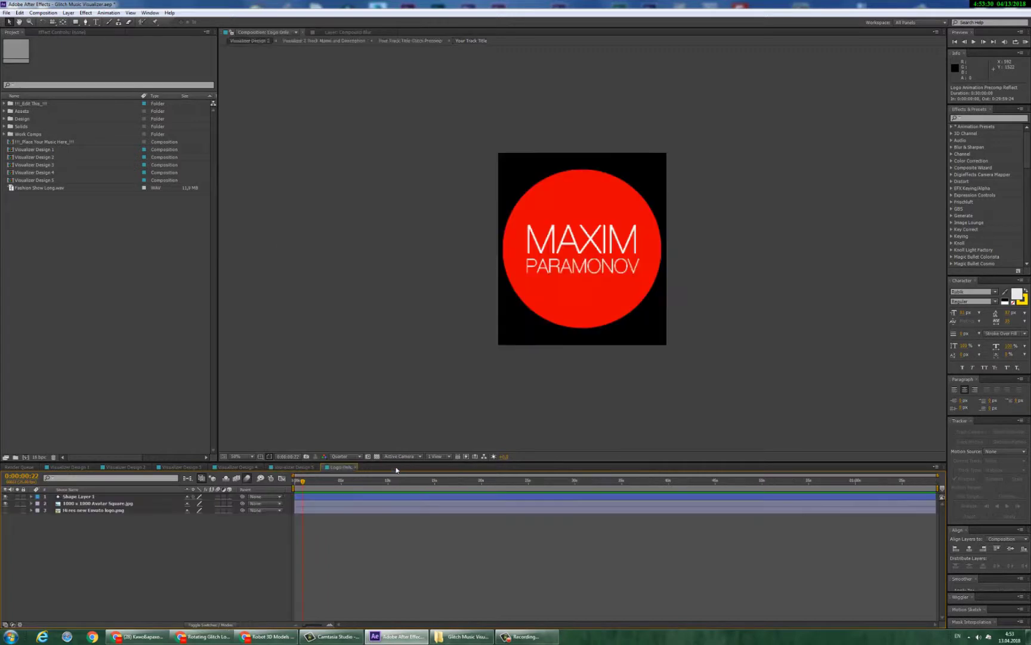
click(356, 468)
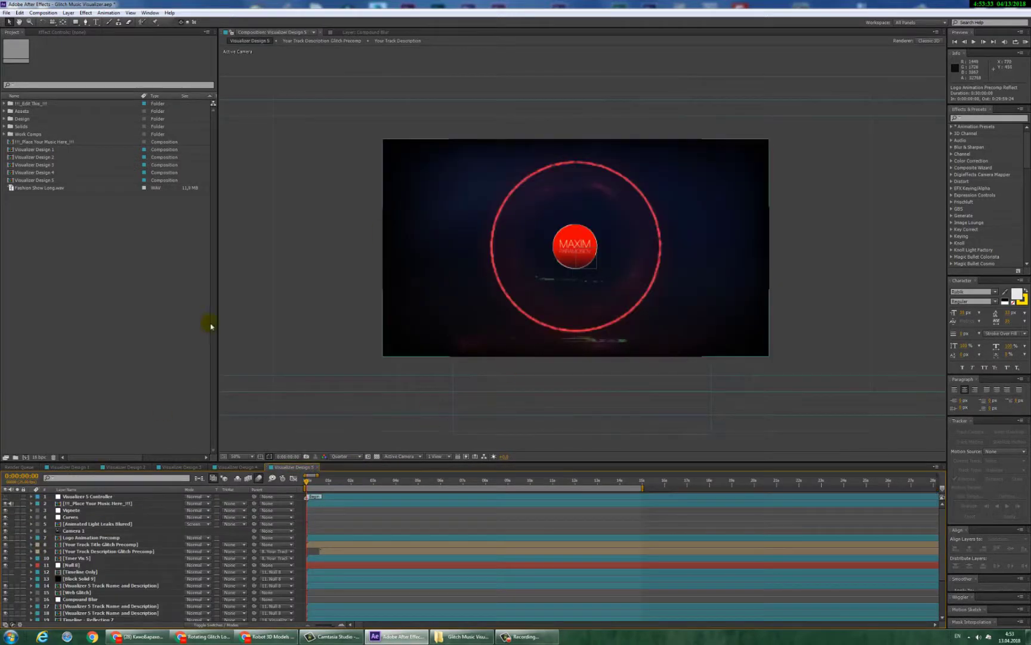
View the Visualizer Design 2 composition and the upper layers of its timeline
click(117, 469)
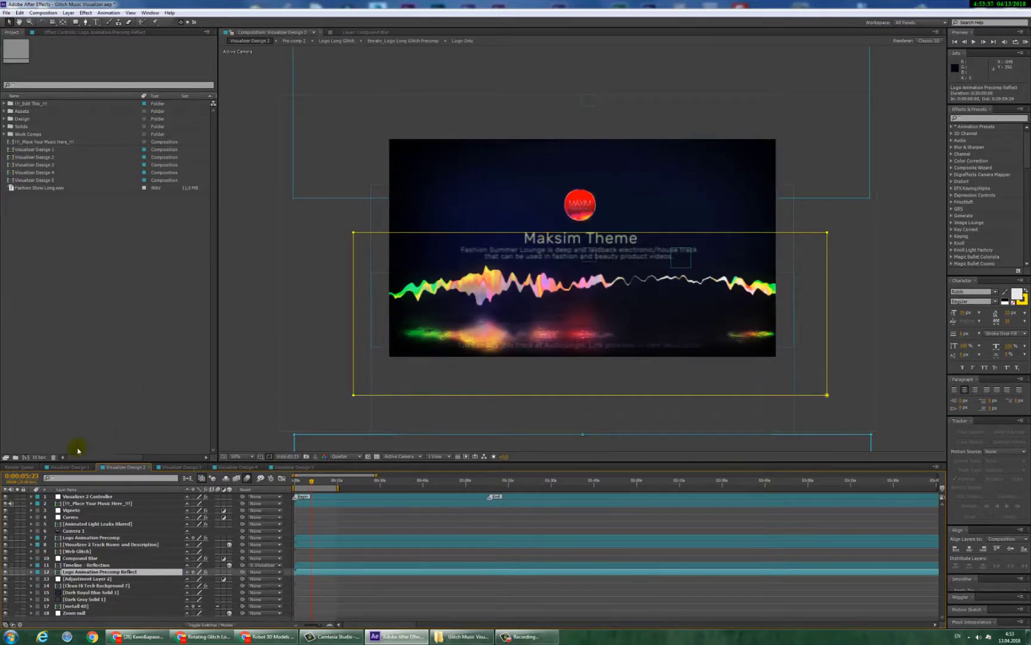
click(445, 504)
click(477, 497)
Add Visualizer Design 1 to the render queue and set its output module to H.264
click(59, 469)
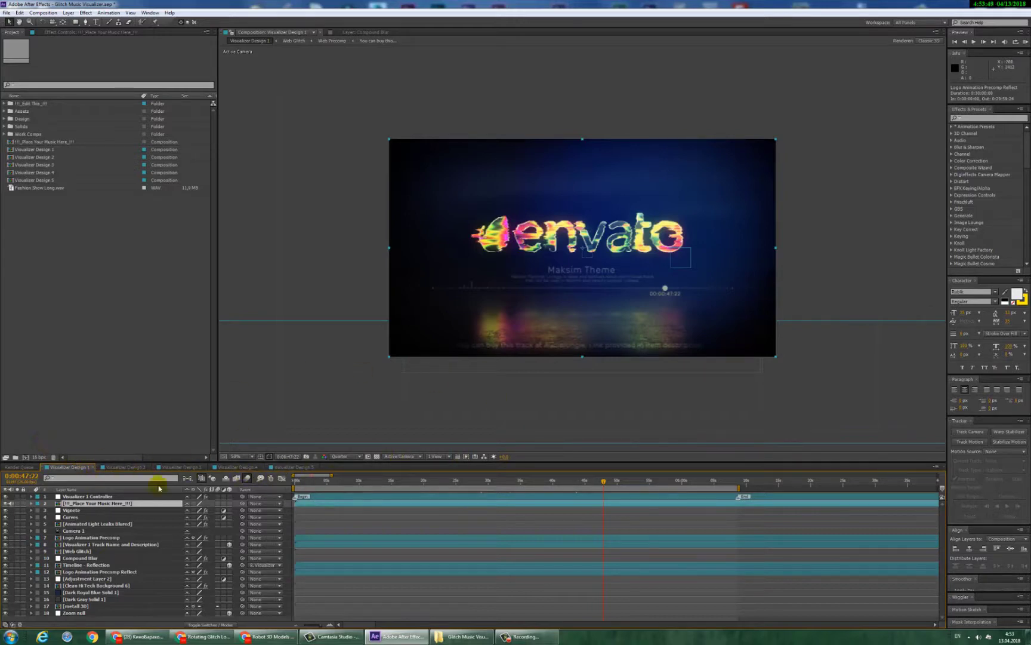
click(51, 14)
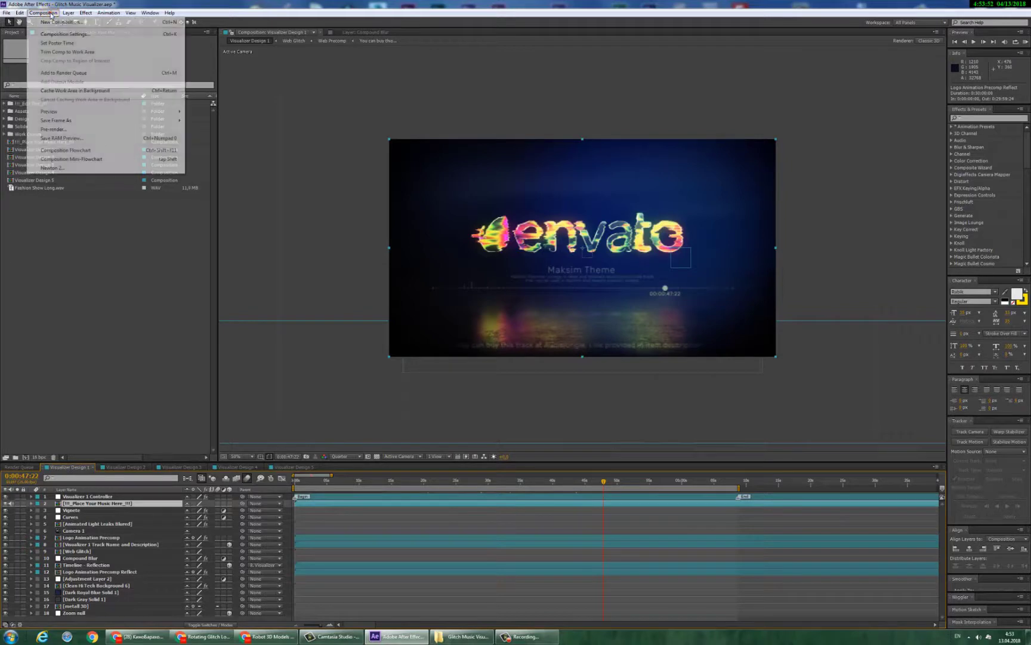
click(75, 73)
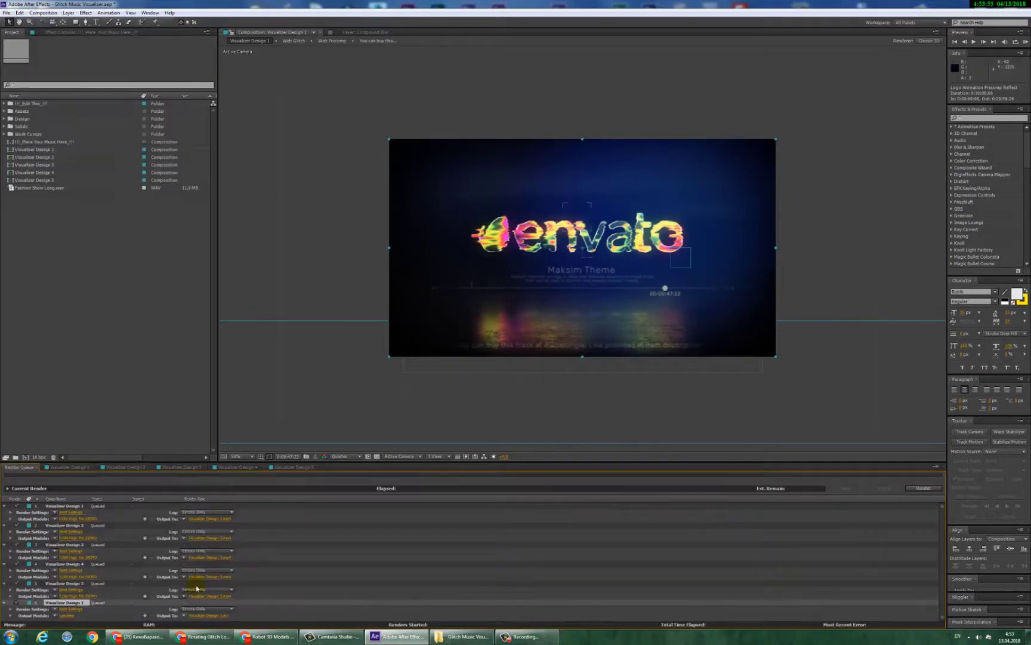
click(55, 615)
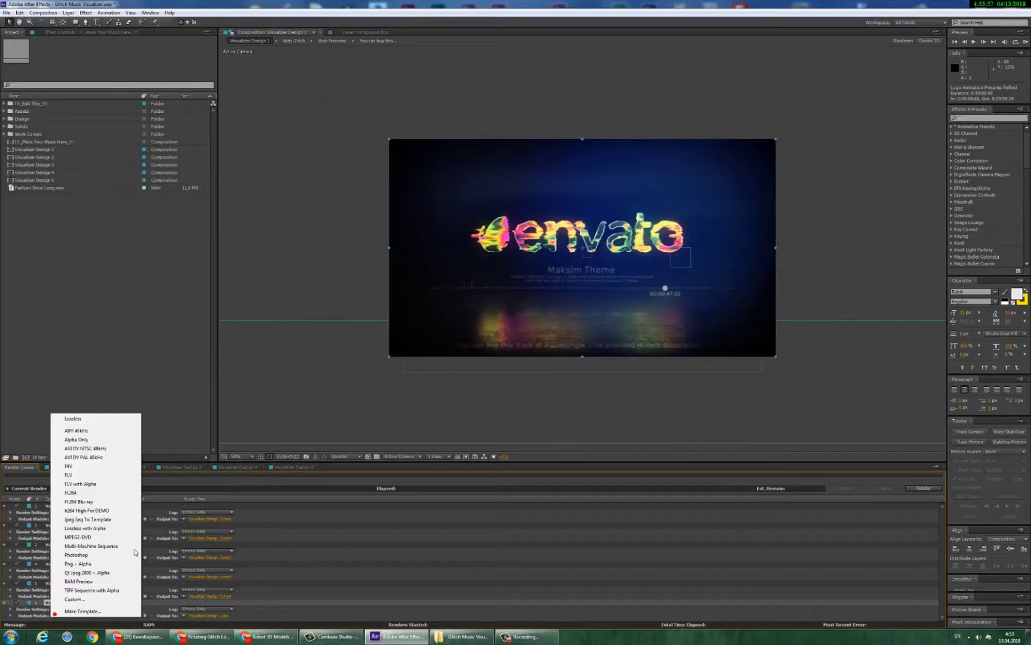
click(71, 492)
Remove the five older Visualizer Design items from the render queue, keeping only the H.264 one
click(80, 583)
drag(79, 584, 88, 530)
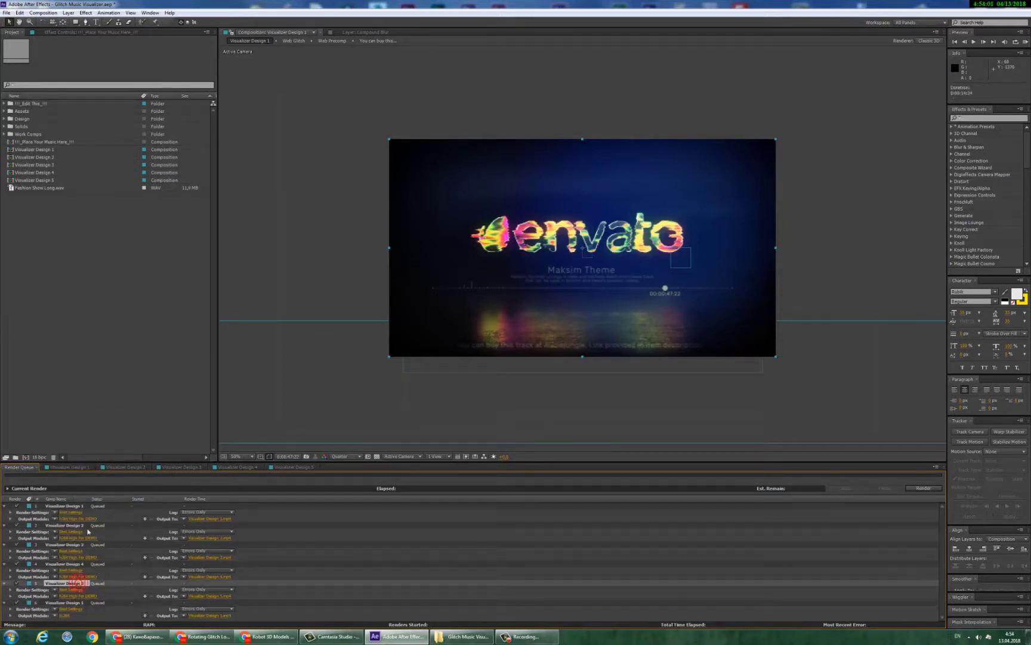
shift+click(78, 507)
key(Delete)
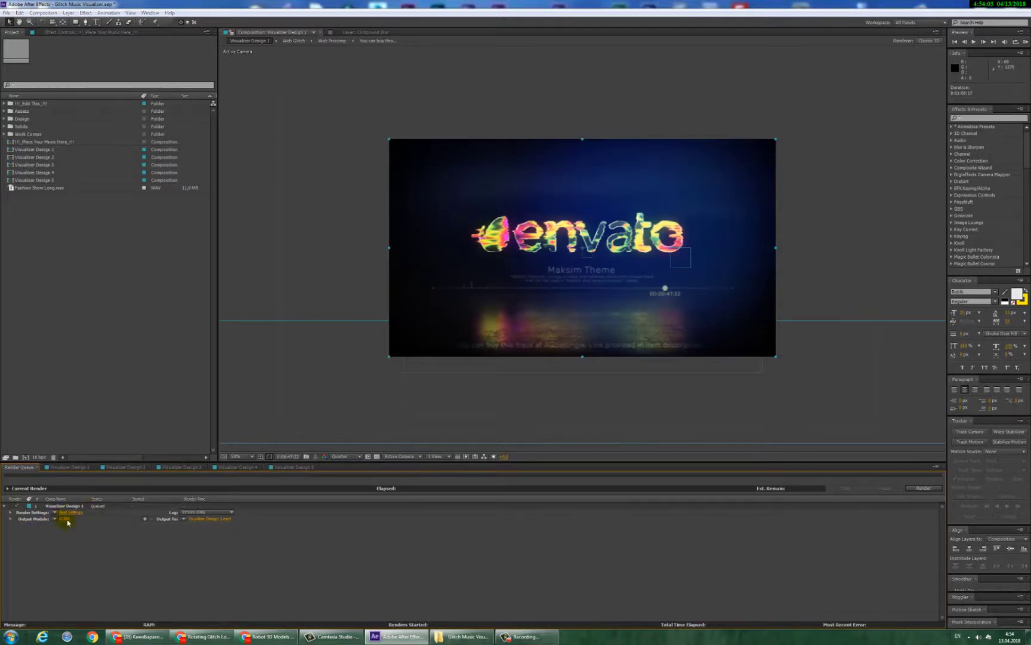
Raise the H.264 target and maximum bitrates in the format options of Visualizer Design 1's output module, and accept the settings
click(67, 520)
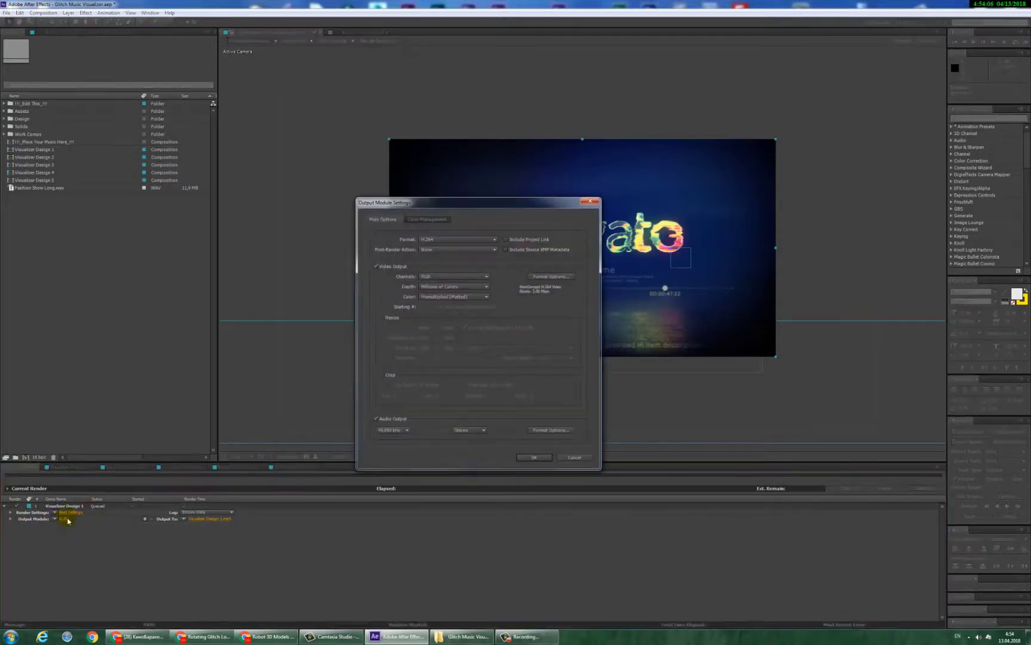
click(548, 276)
click(462, 306)
mouse_move(460, 324)
mouse_down()
mouse_move(471, 328)
mouse_move(466, 316)
mouse_up()
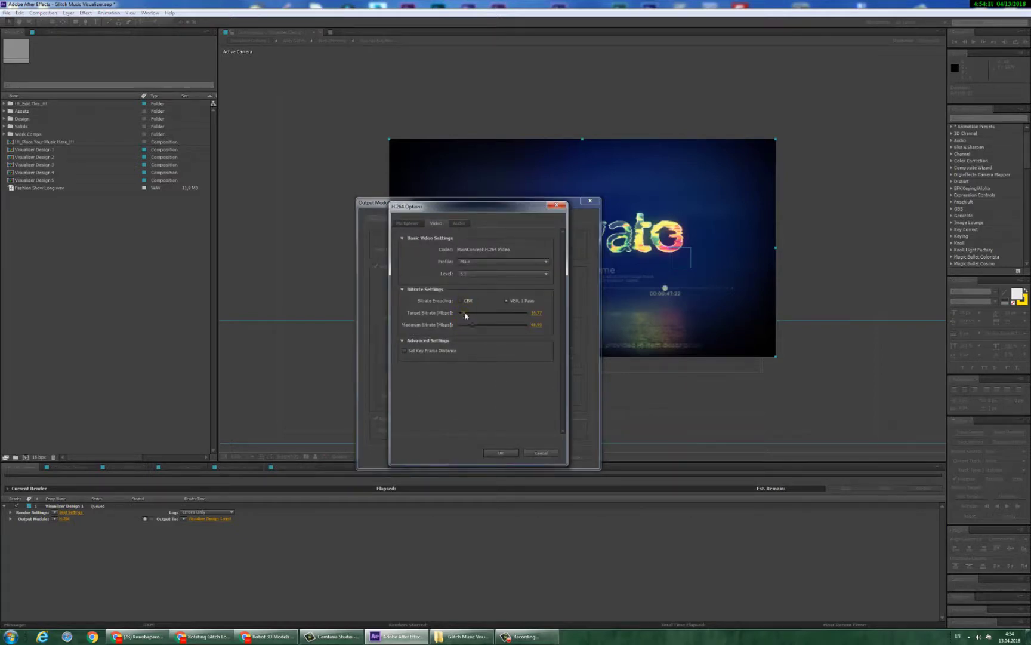
click(503, 452)
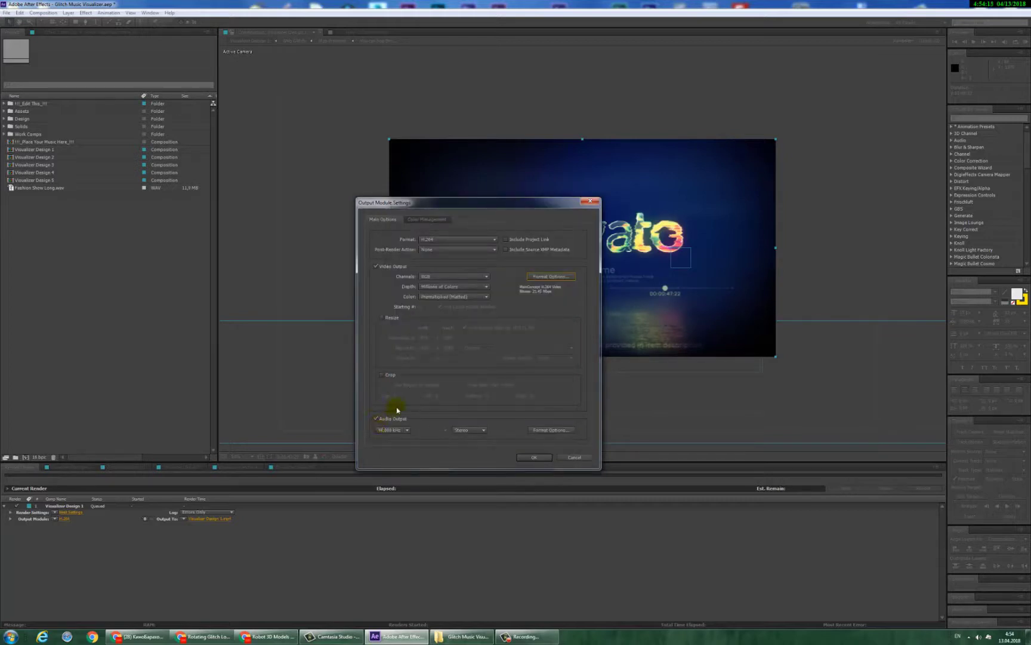
click(535, 457)
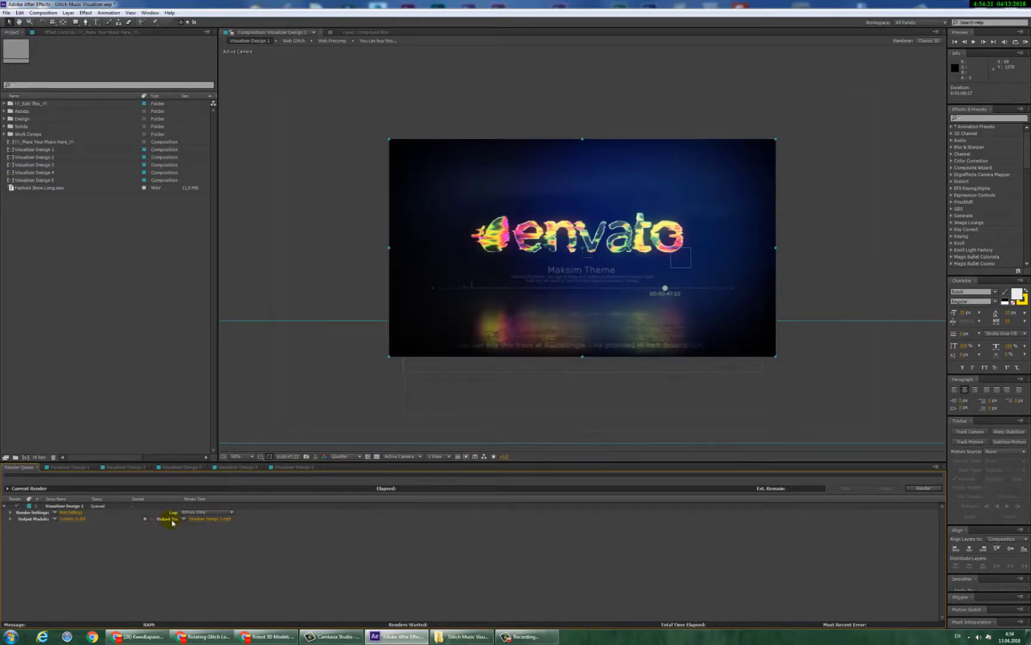
Review the output file name and destination folder for the queued Visualizer Design 1 render
click(210, 518)
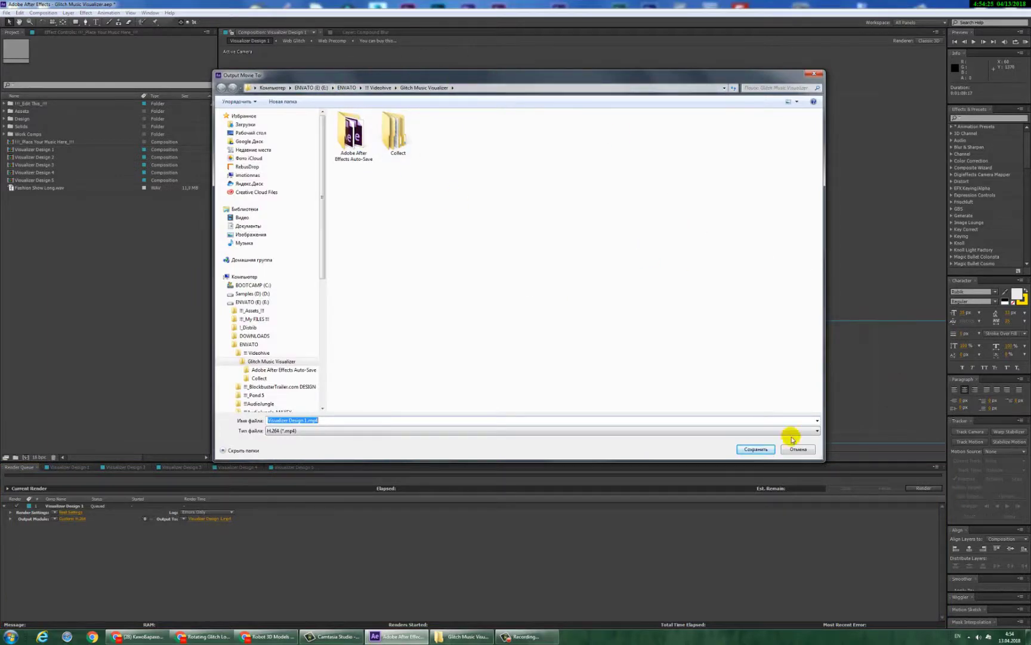
click(756, 451)
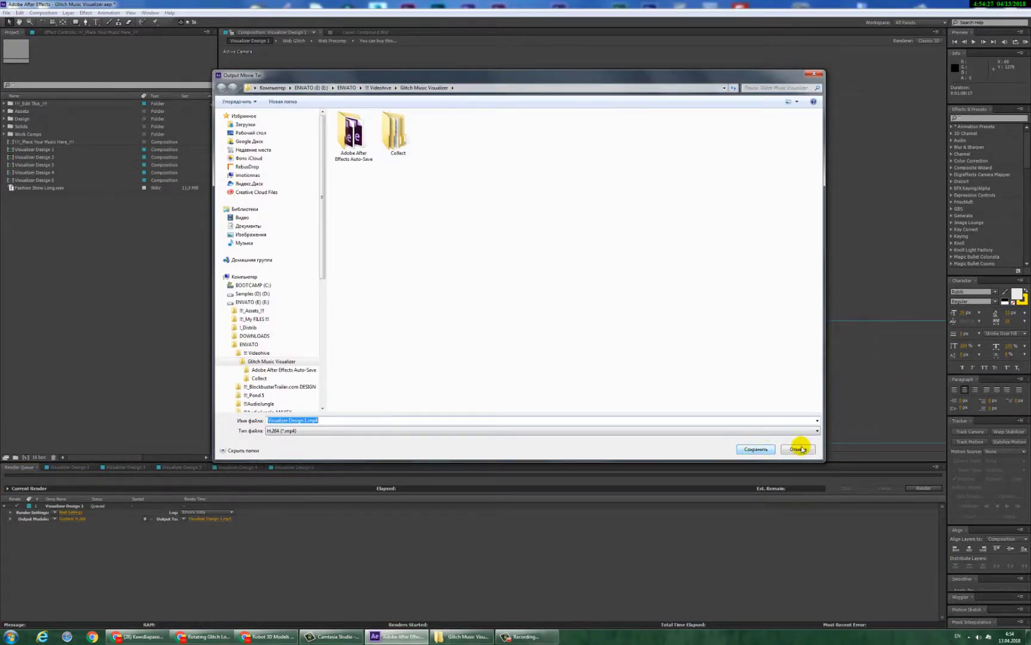